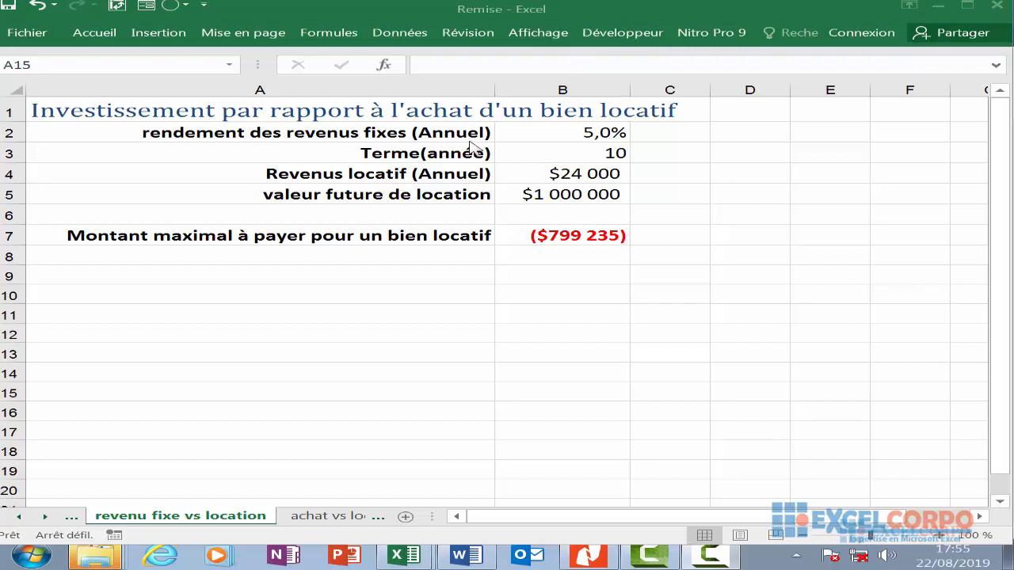
On the fixed income vs rental sheet, examine the VA formula for the maximum purchase amount and its rate, term and future value inputs.
click(547, 173)
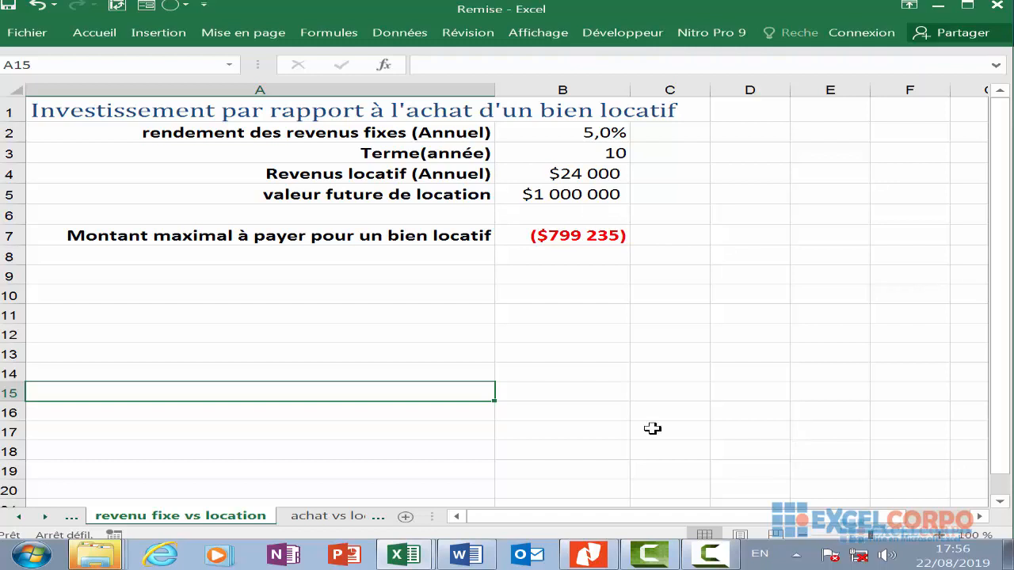
click(571, 235)
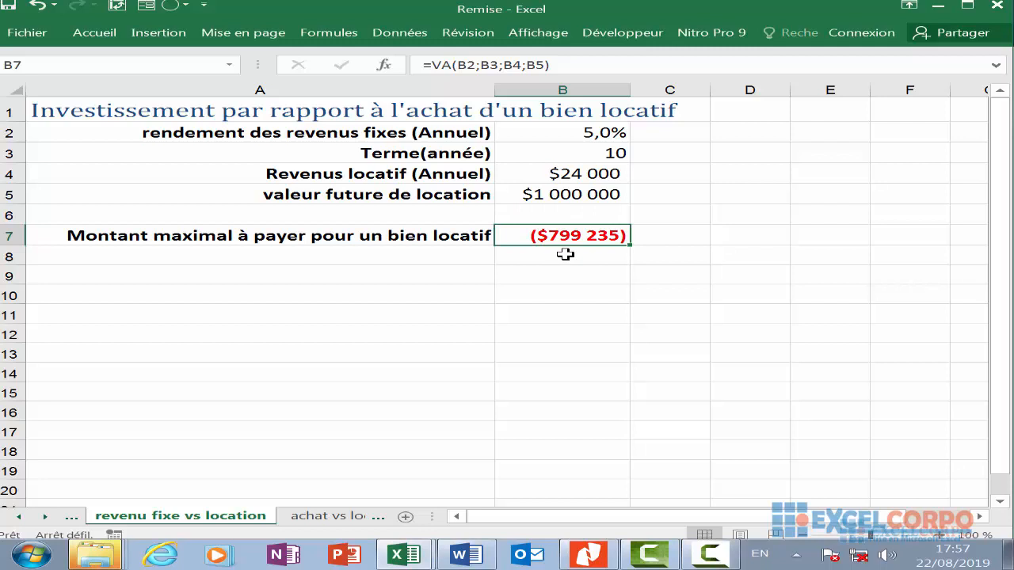
click(583, 193)
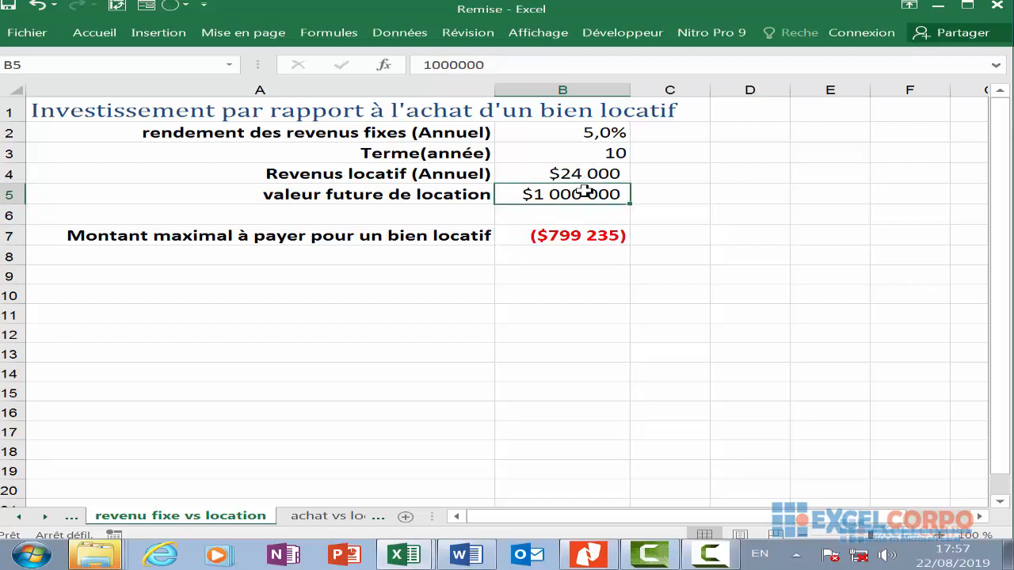
click(583, 133)
click(588, 149)
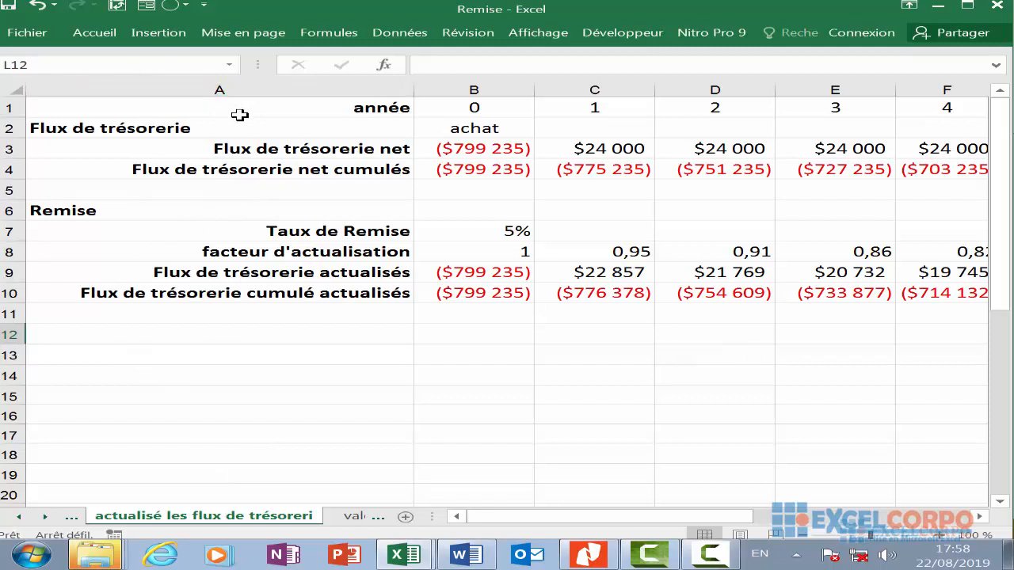
On the discounted cash flow sheet, review the net and cumulative net cash flow rows through the later years.
click(10, 148)
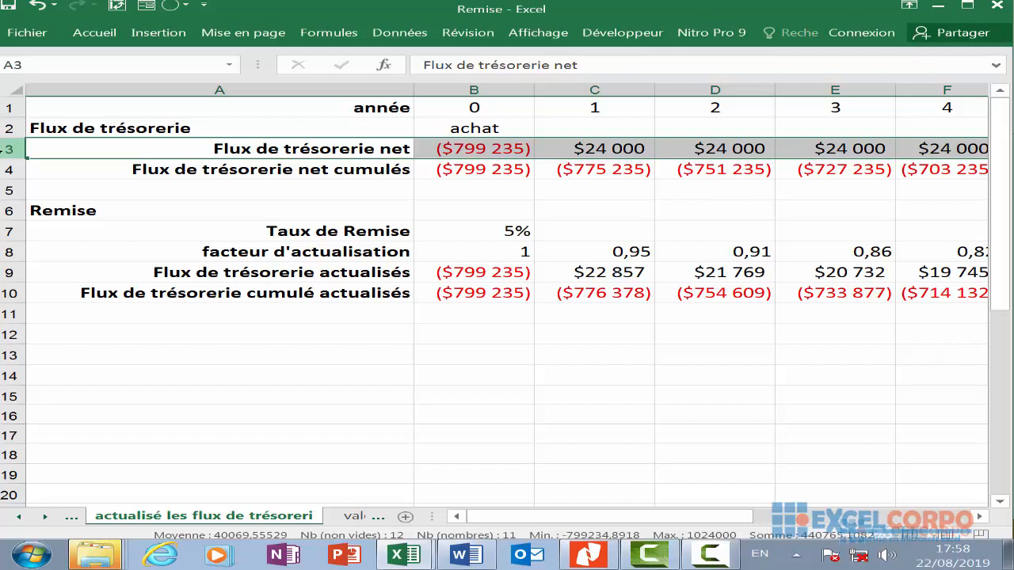
click(8, 164)
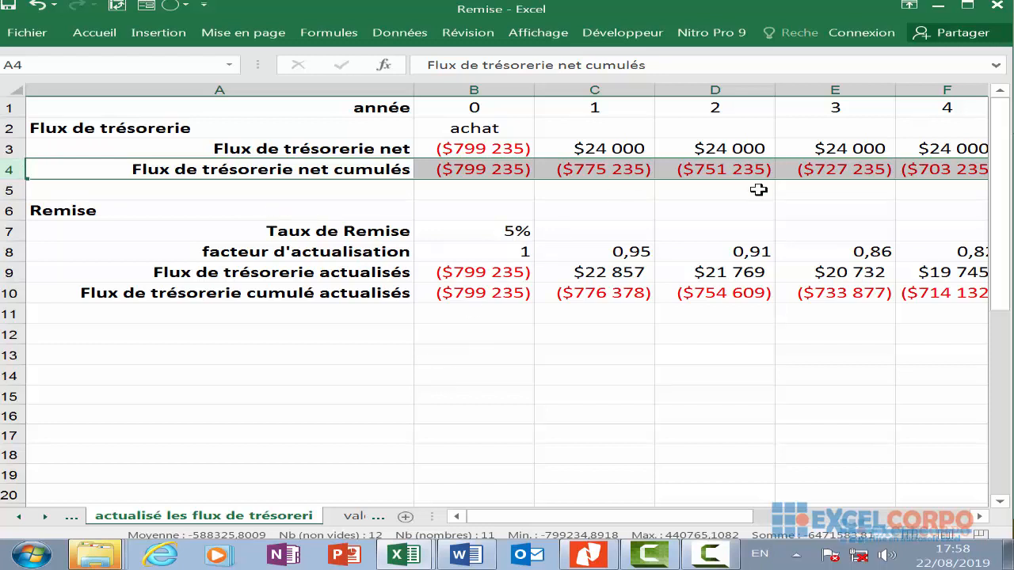
drag(558, 516, 672, 528)
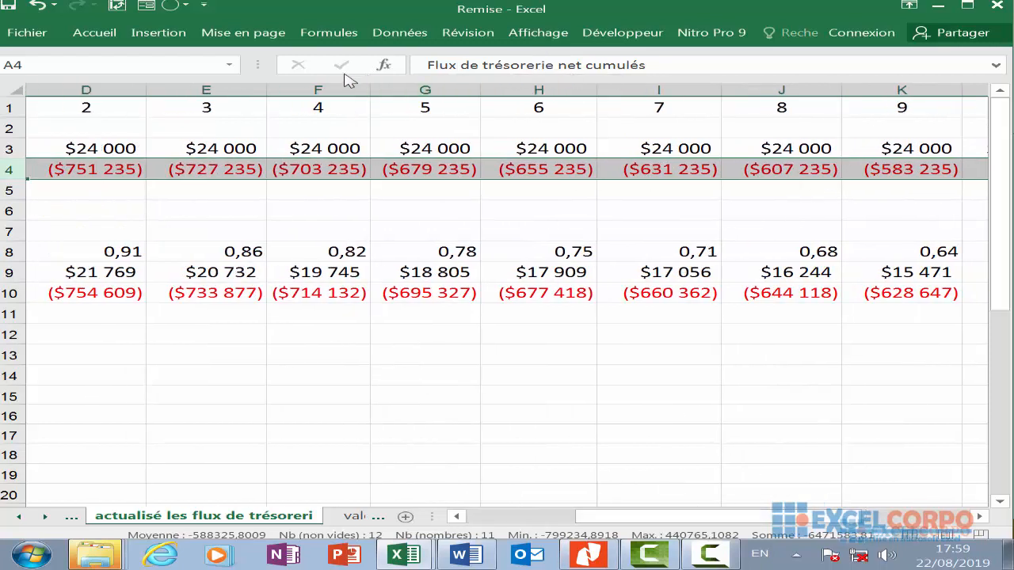
Shrink columns F to I so that years 4 to 7 are collapsed and year 3 sits beside year 8.
click(318, 89)
click(660, 88)
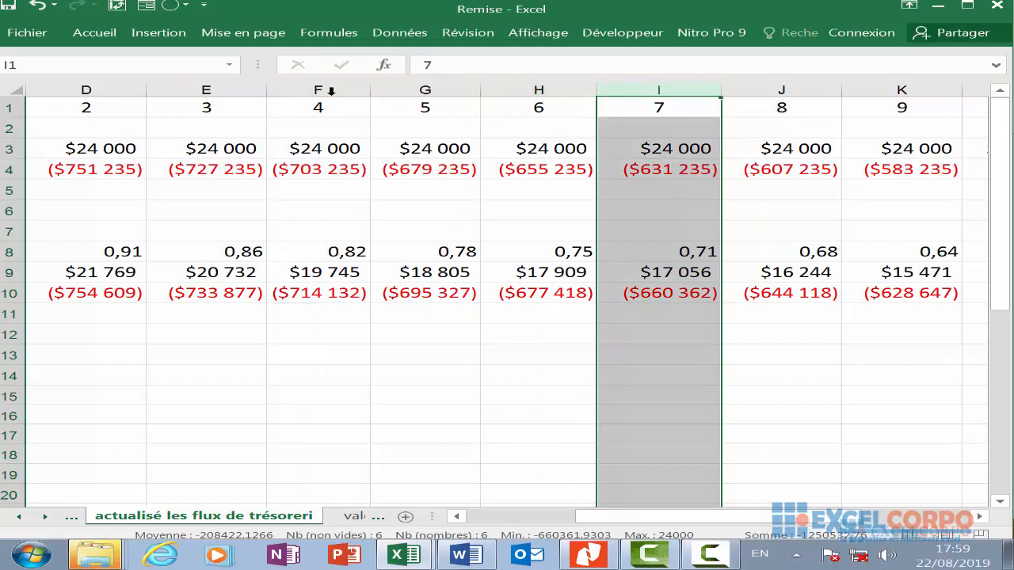
drag(372, 96, 277, 92)
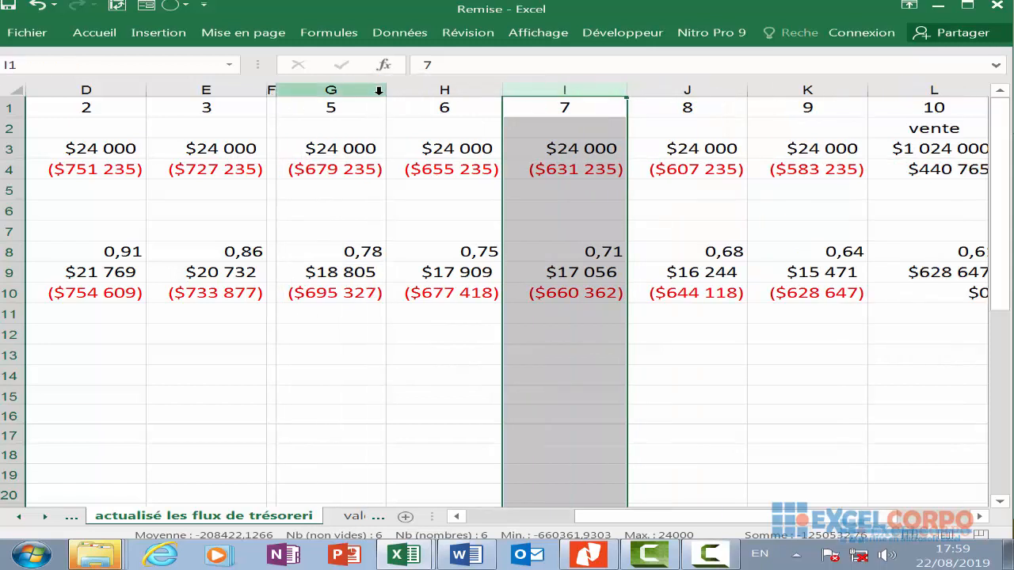
drag(384, 93, 283, 93)
drag(400, 95, 302, 92)
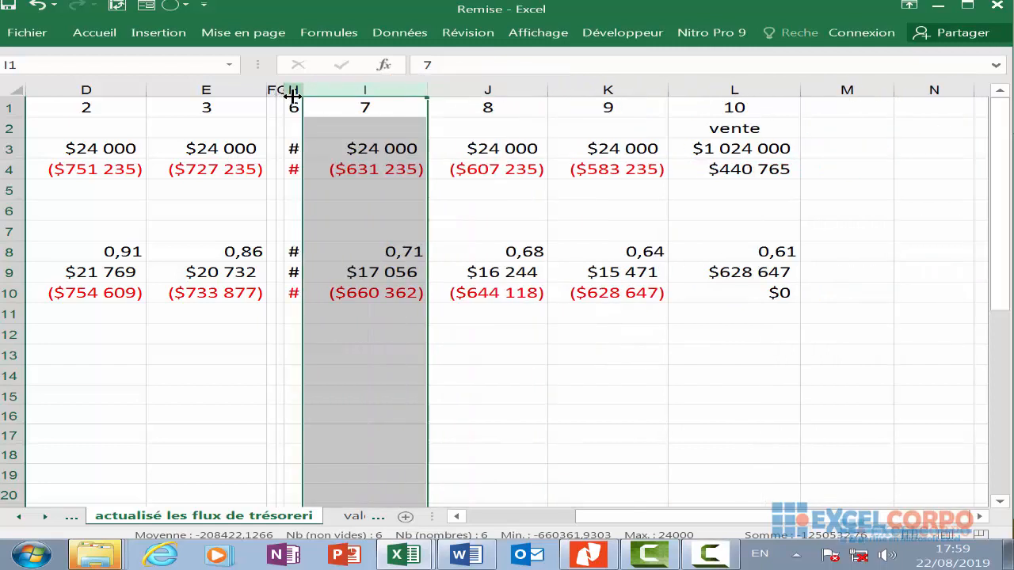
drag(426, 95, 274, 90)
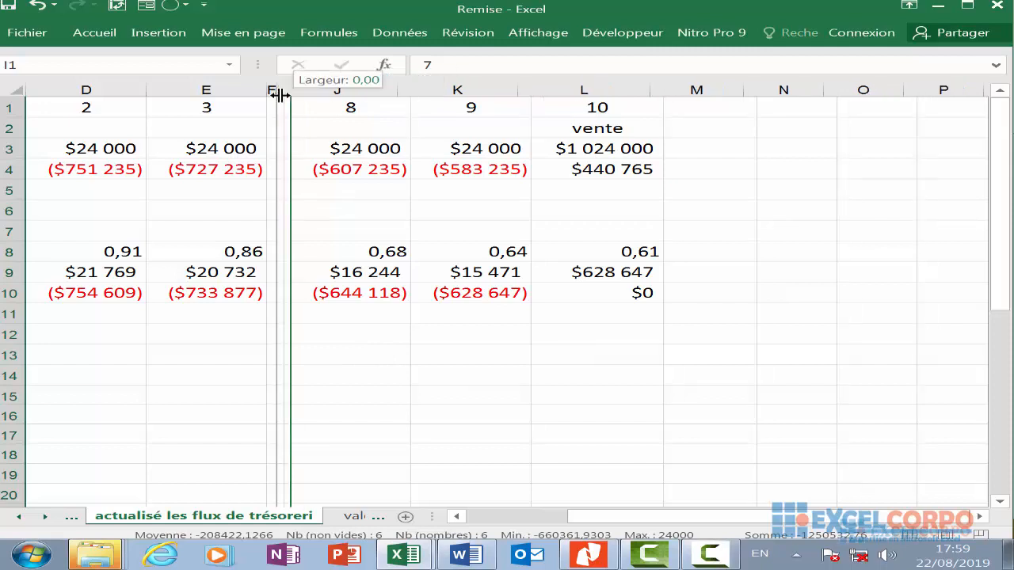
drag(651, 518, 502, 521)
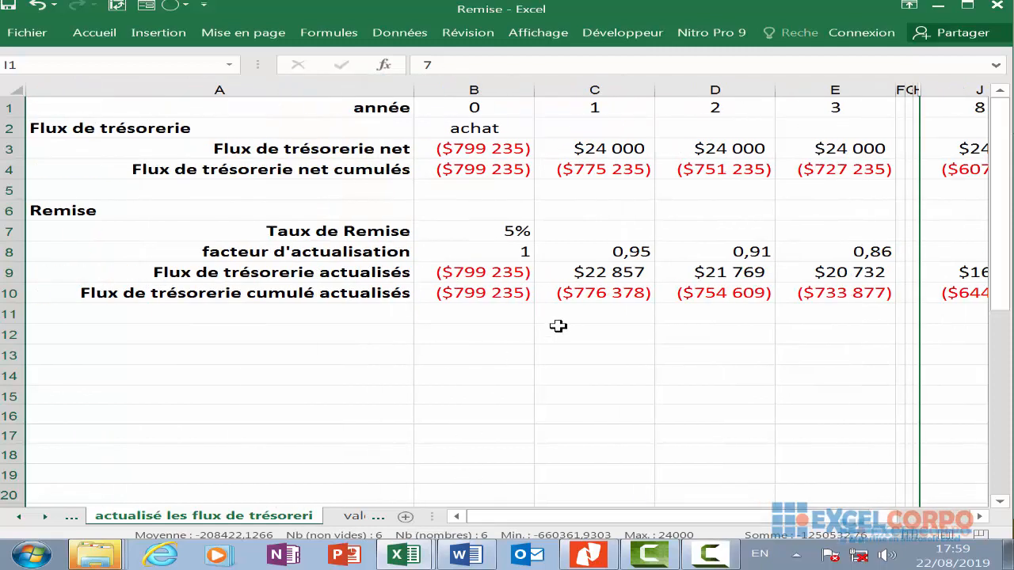
drag(896, 90, 918, 90)
click(879, 92)
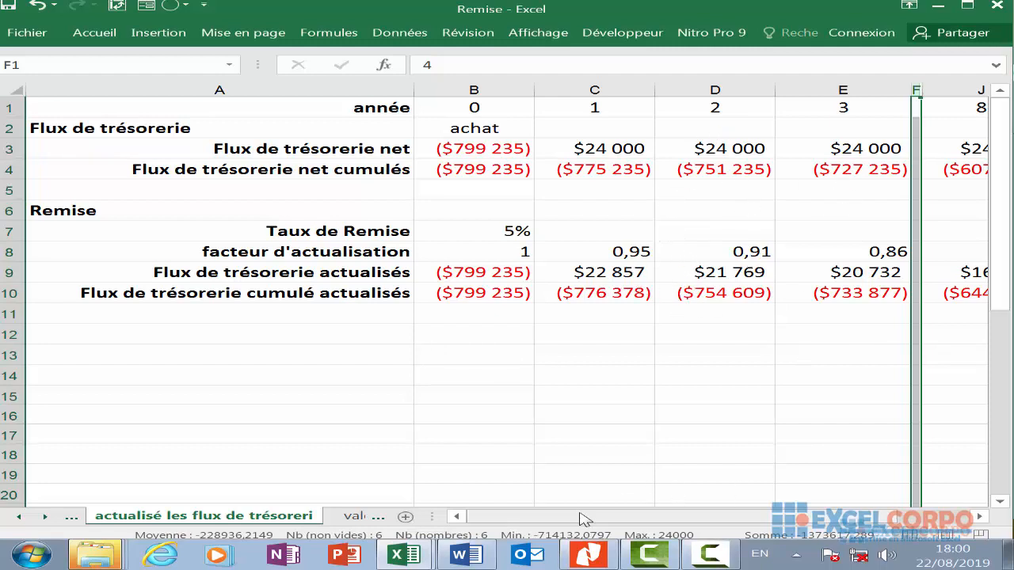
Examine the year 10 sale column and its net cash flow in L3.
drag(584, 519, 749, 511)
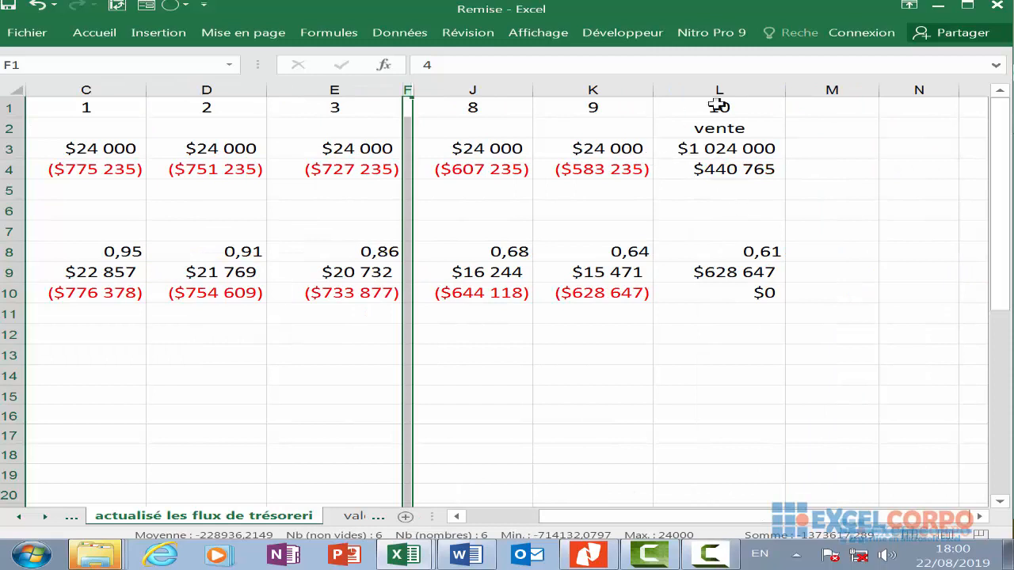
click(735, 89)
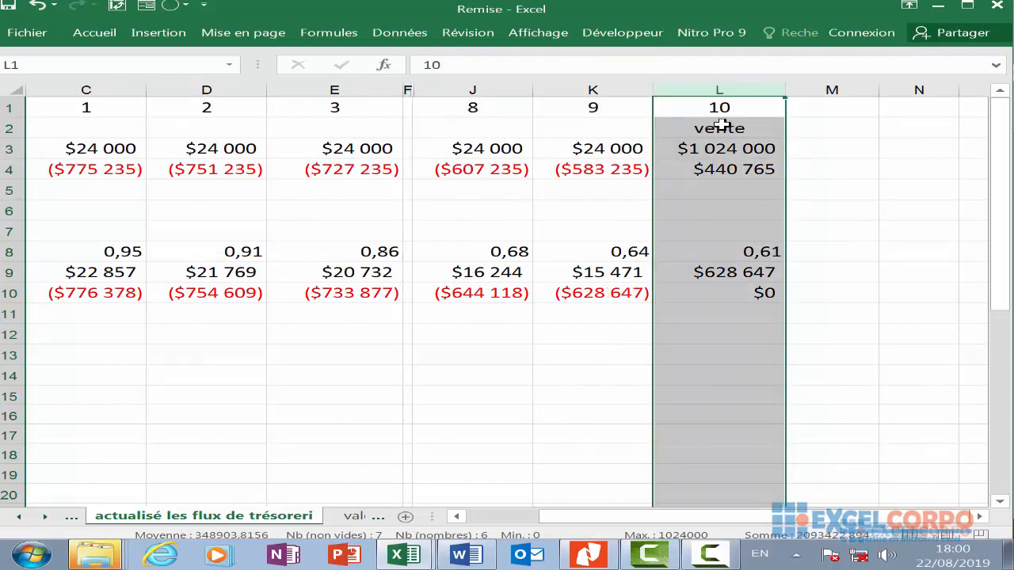
click(716, 148)
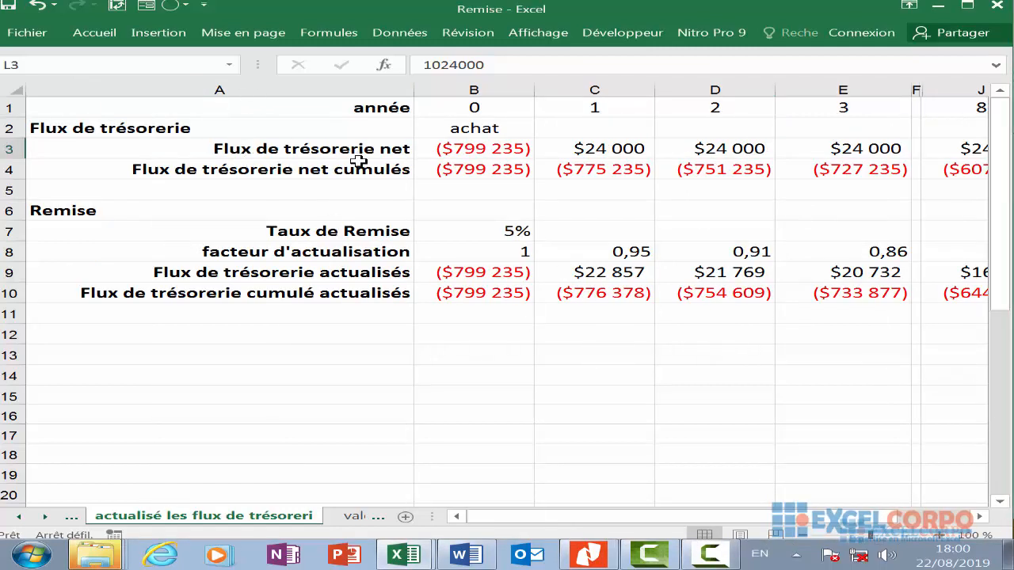
Trace the purchase cash flow in B3 to cell B7 of the 'revenu fixe vs location' sheet and return to the cash flow sheet.
click(473, 154)
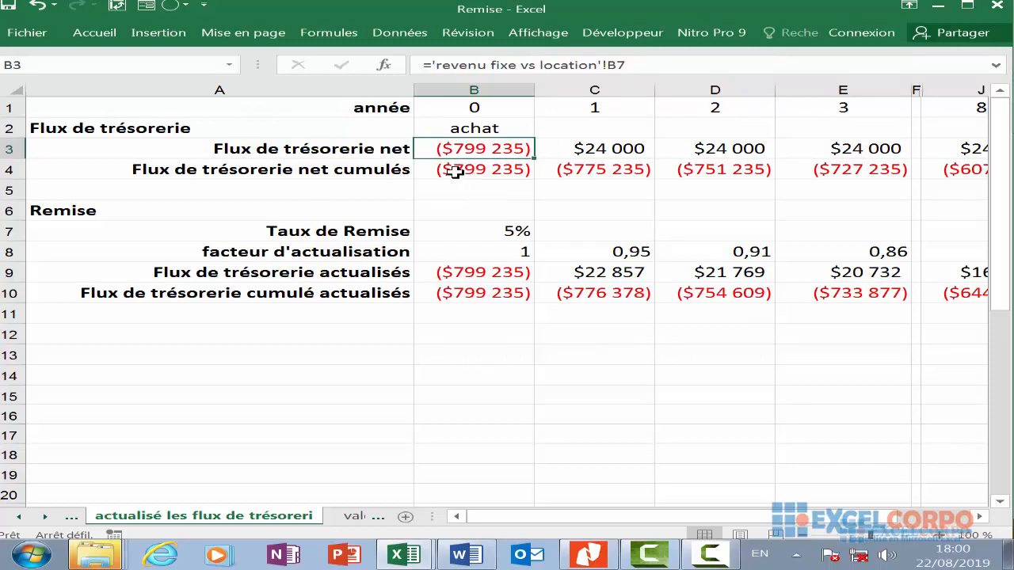
click(78, 516)
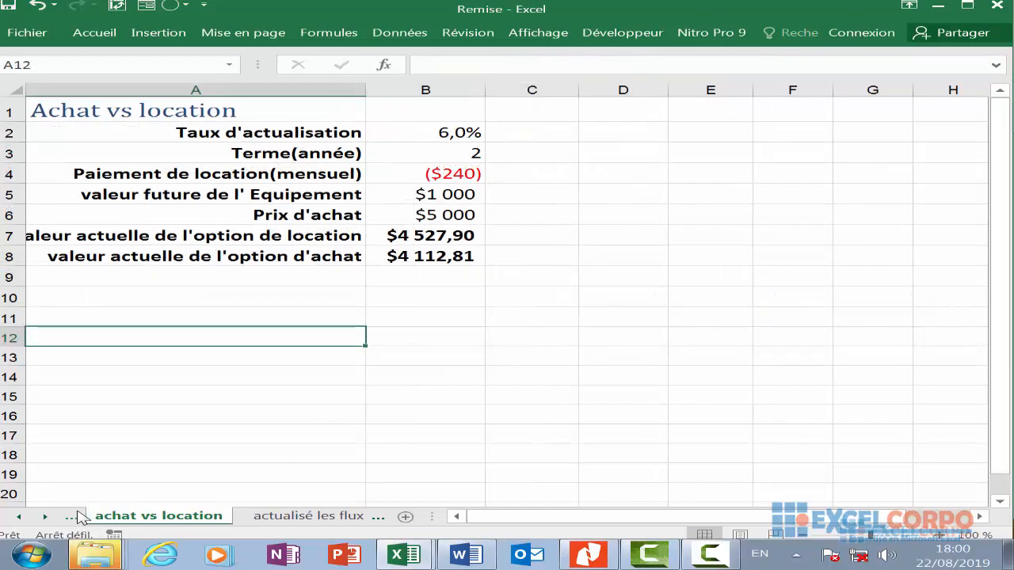
click(77, 516)
click(573, 232)
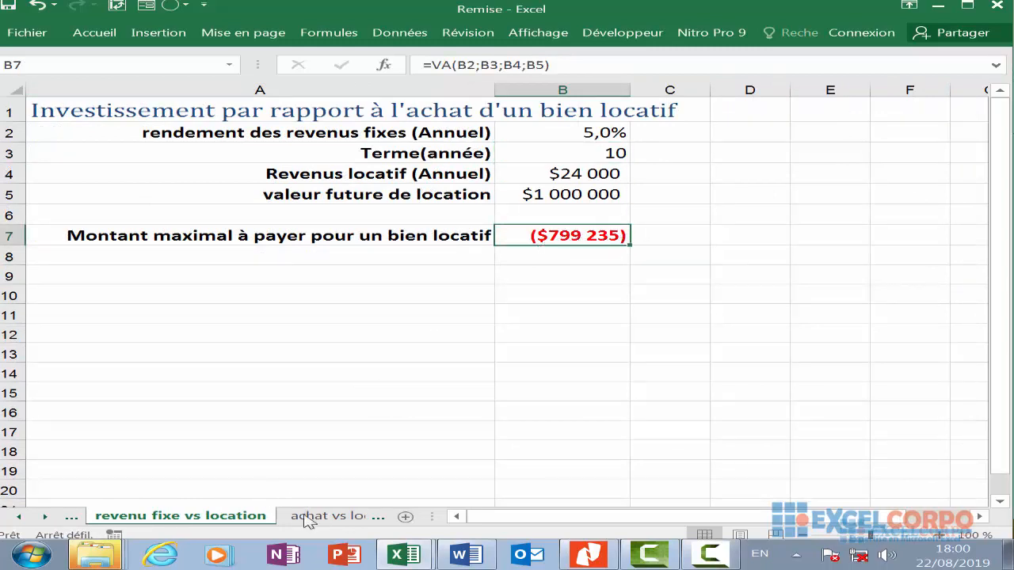
click(332, 516)
click(361, 516)
click(364, 516)
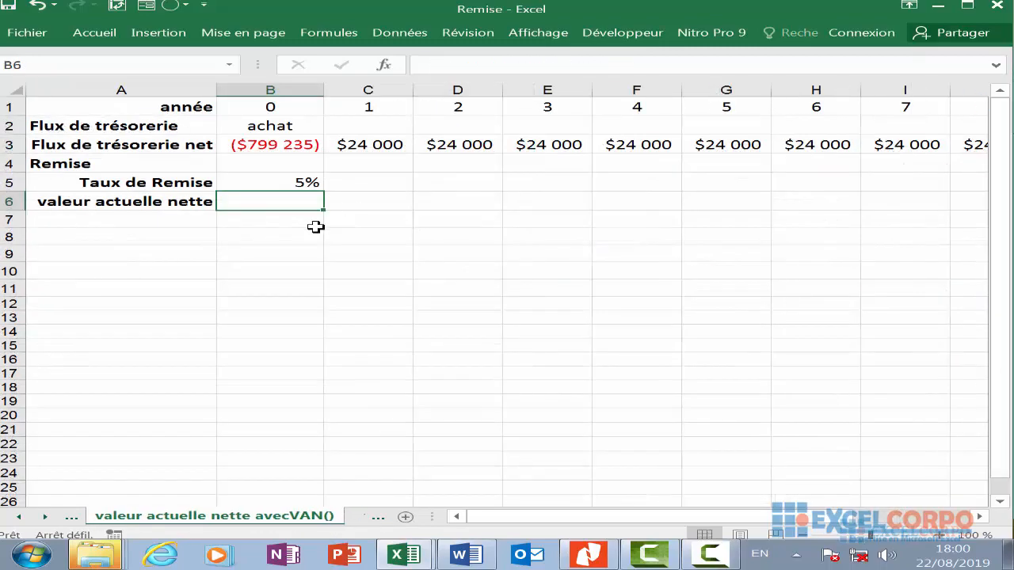
click(79, 515)
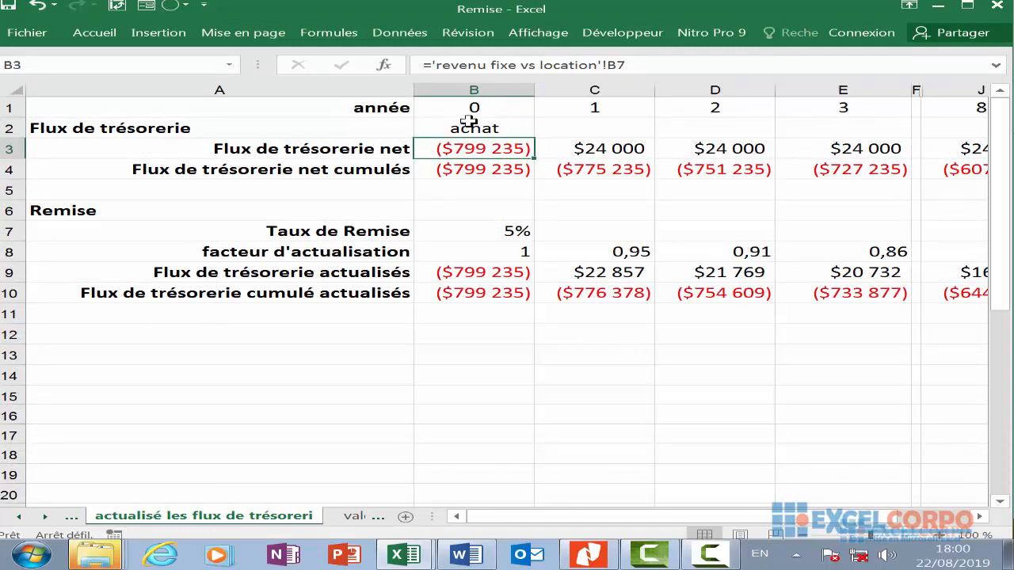
Review the annual rental cash flows in C3 and D3 and the year 10 sale label in L2.
click(562, 155)
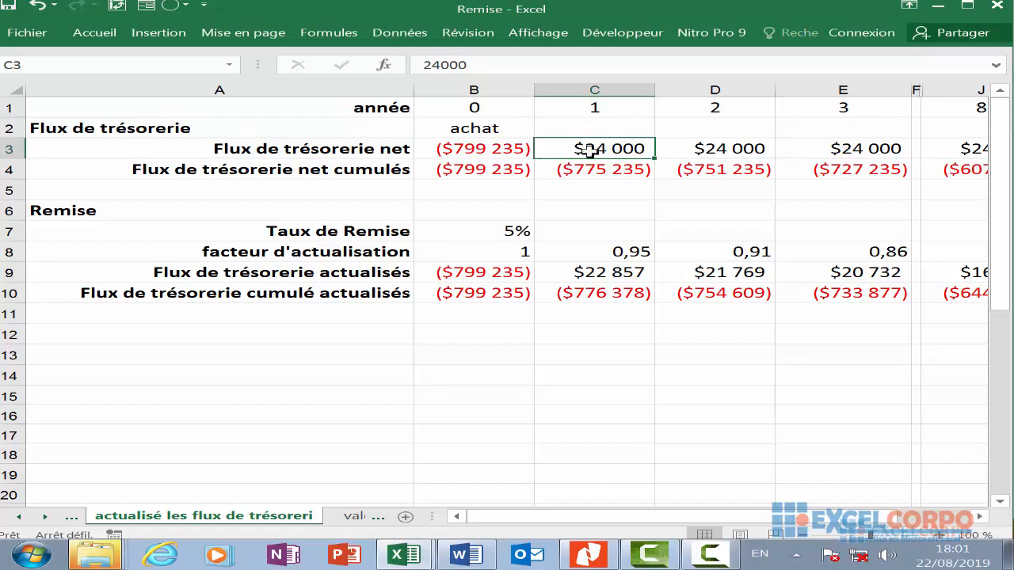
click(727, 148)
drag(602, 516, 726, 396)
click(727, 121)
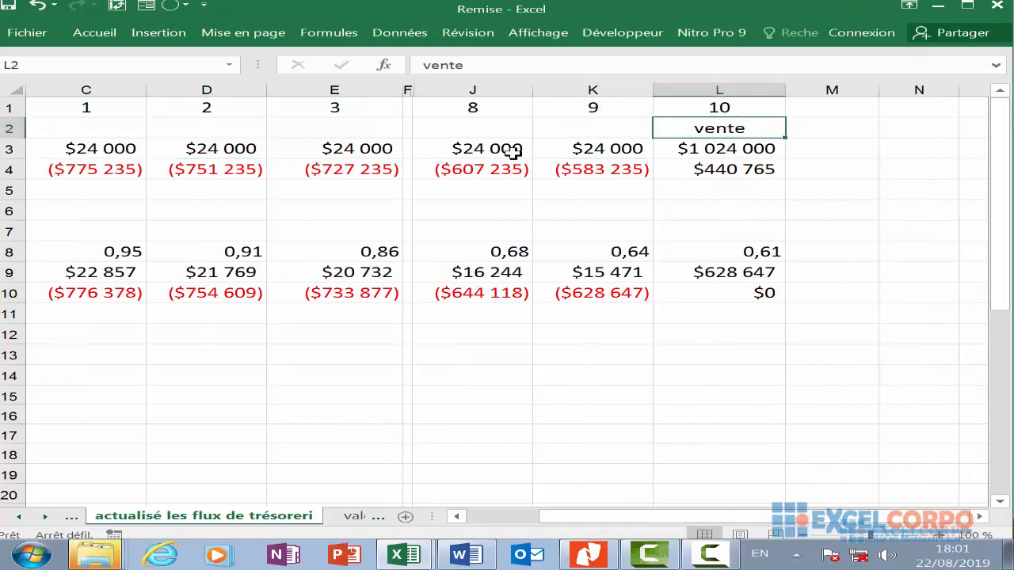
drag(668, 516, 597, 519)
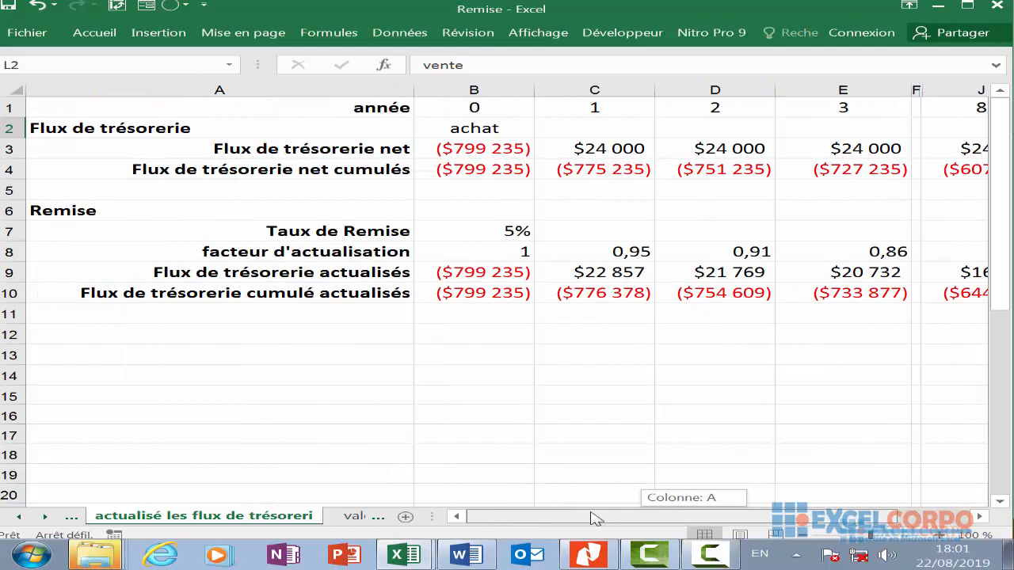
Inspect the SOMME formula for the year 0 cumulative net cash flow in B4 against the net flows in B3 and C3.
click(465, 168)
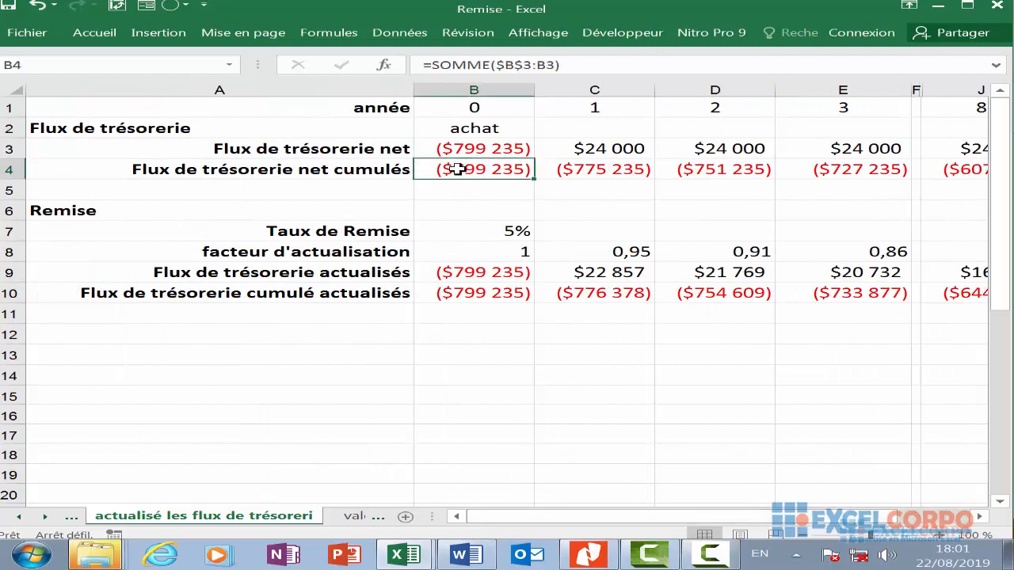
click(464, 144)
click(576, 153)
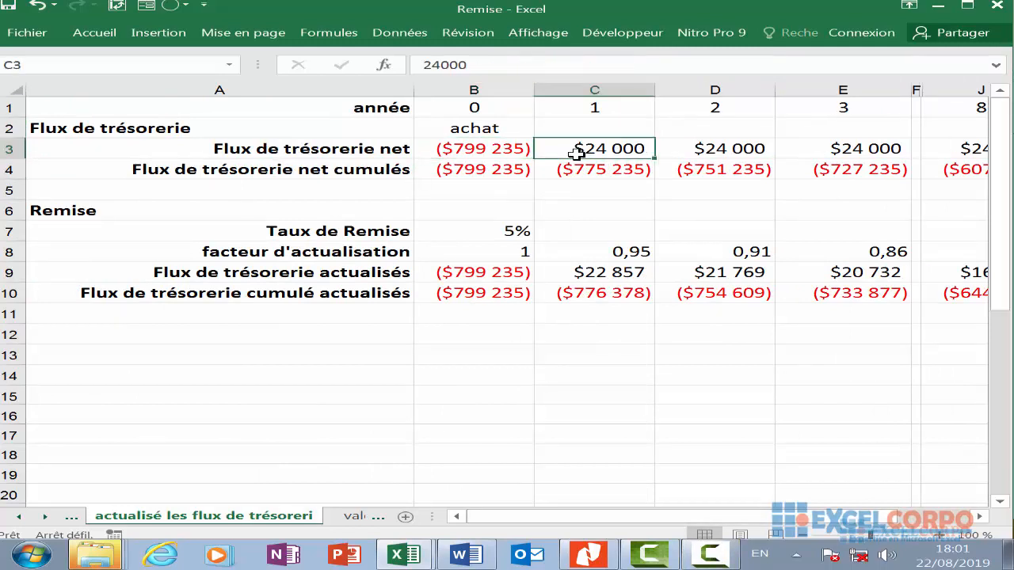
click(510, 170)
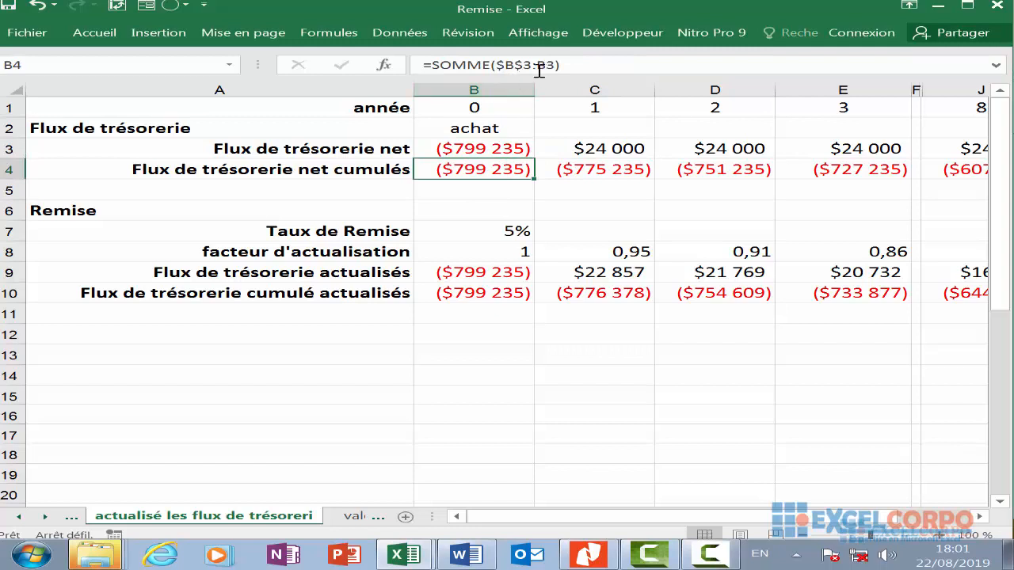
click(538, 68)
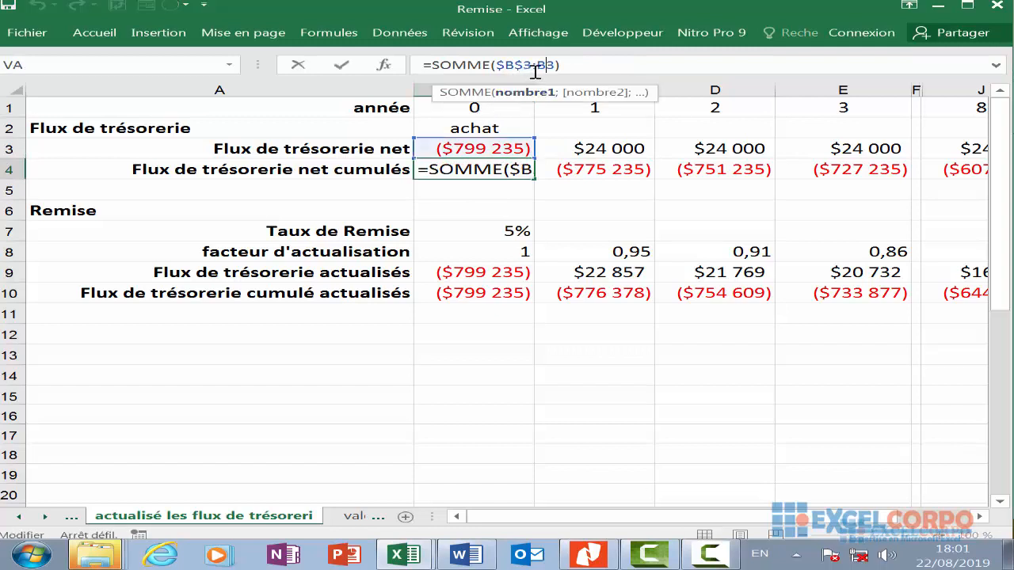
click(588, 69)
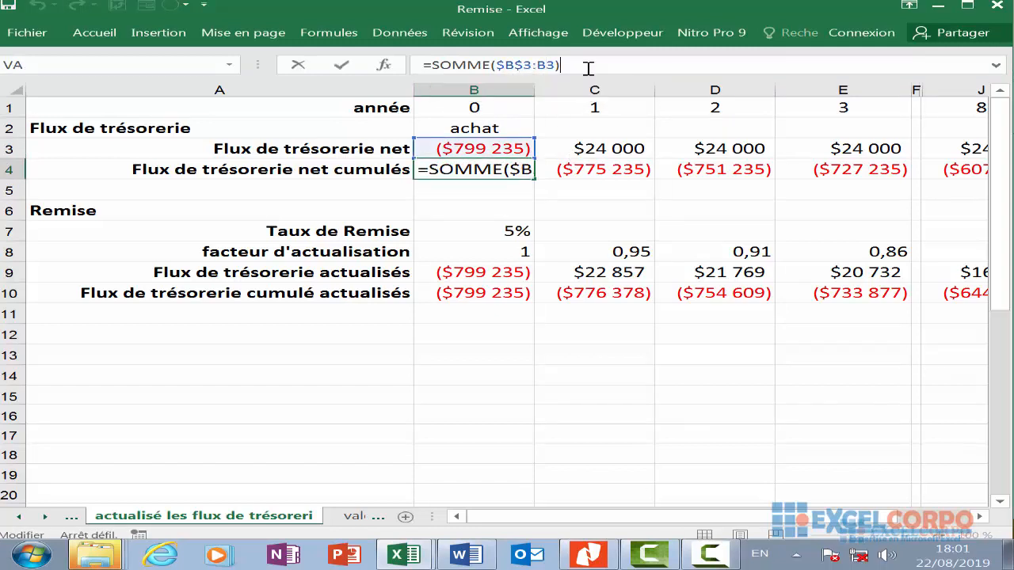
key(Return)
Check how the summed range expands in the cumulative net cash flow formulas for years 1 to 3 in C4, D4 and E4.
click(610, 170)
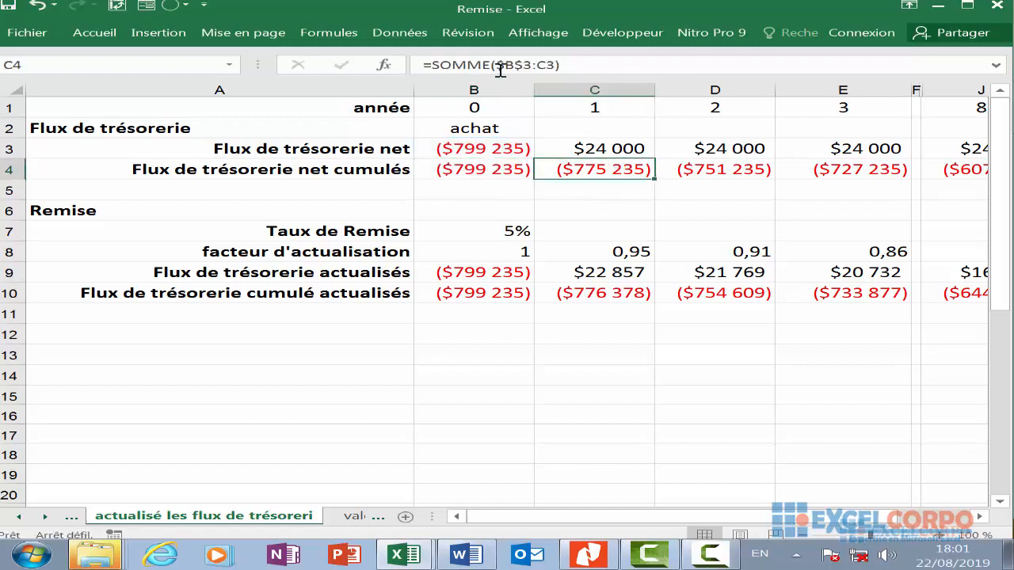
click(533, 65)
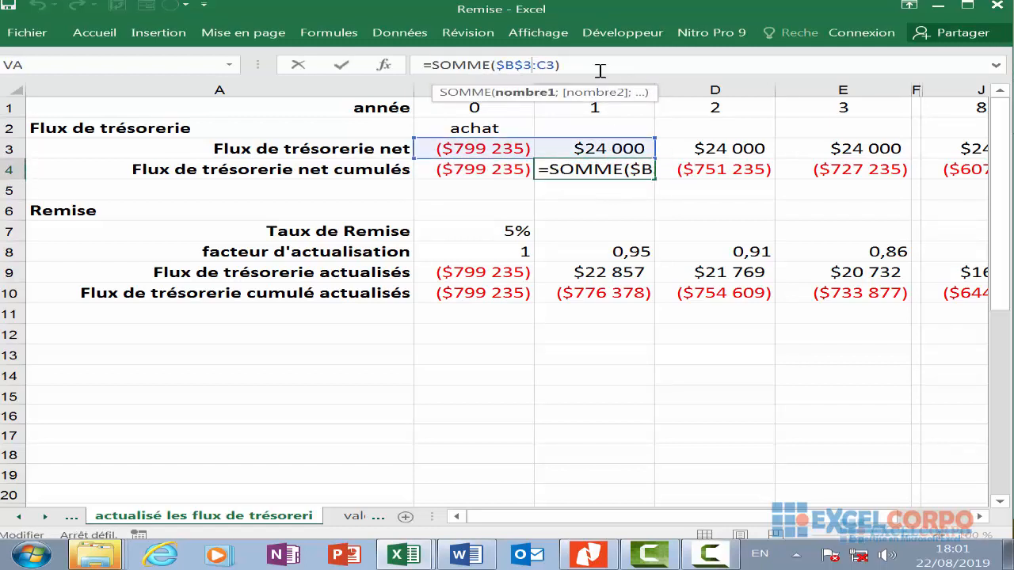
click(594, 67)
key(Return)
click(725, 173)
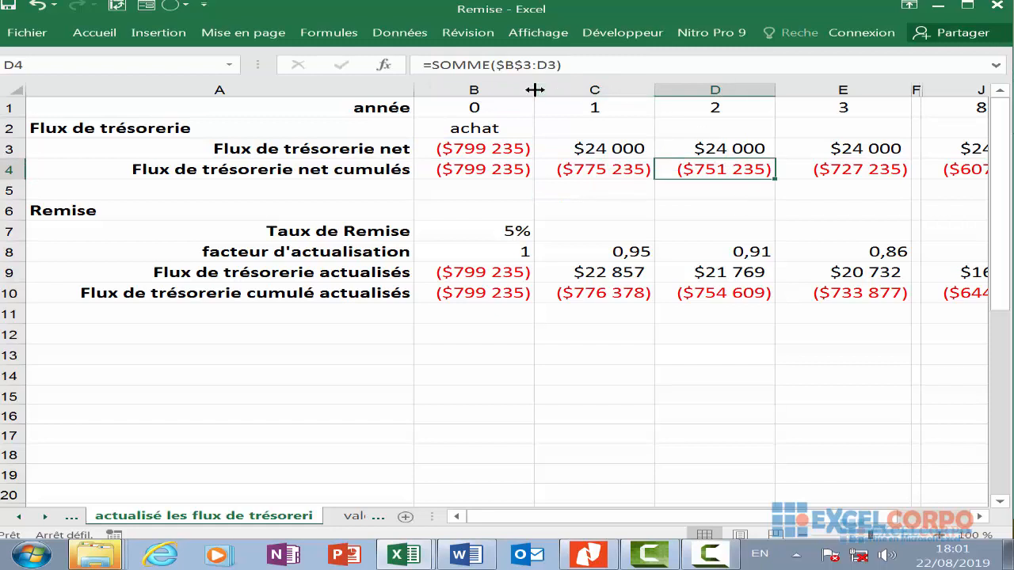
click(574, 65)
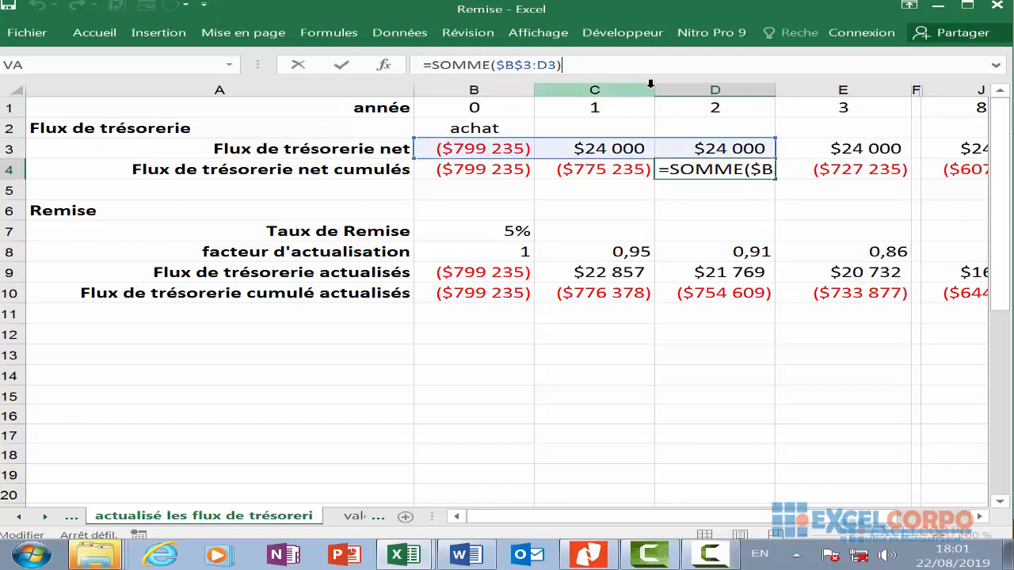
key(Return)
click(863, 170)
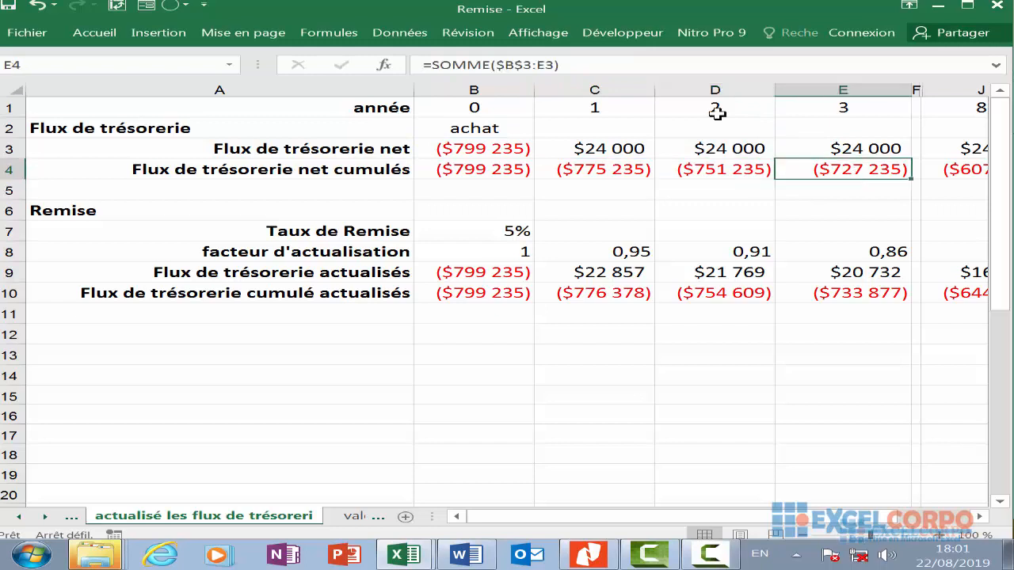
click(536, 68)
key(Return)
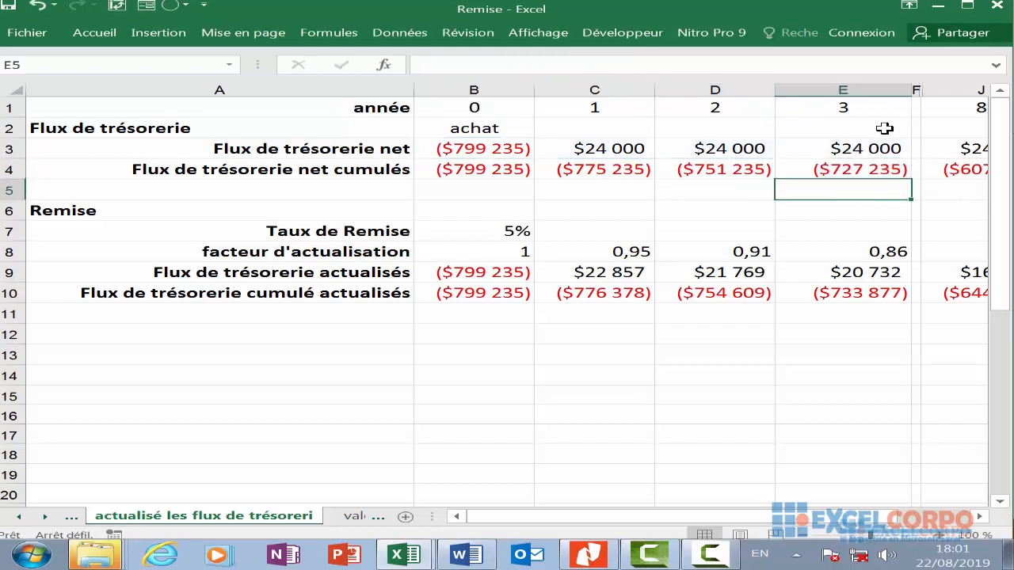
Check the summed ranges in the cumulative net cash flow formulas for years 8, 9 and 10 in J4, K4 and L4.
click(940, 172)
click(579, 63)
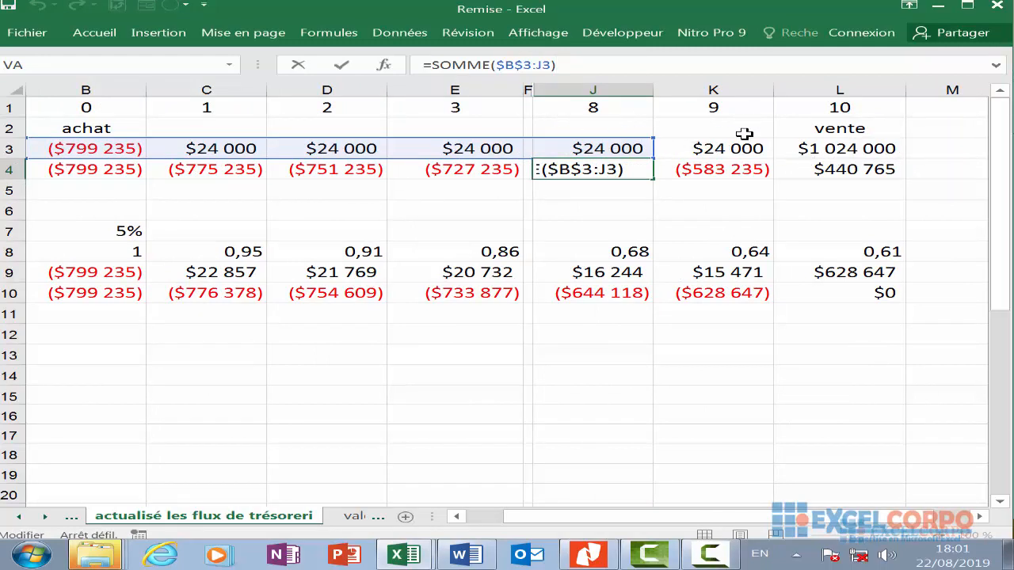
click(713, 169)
click(840, 169)
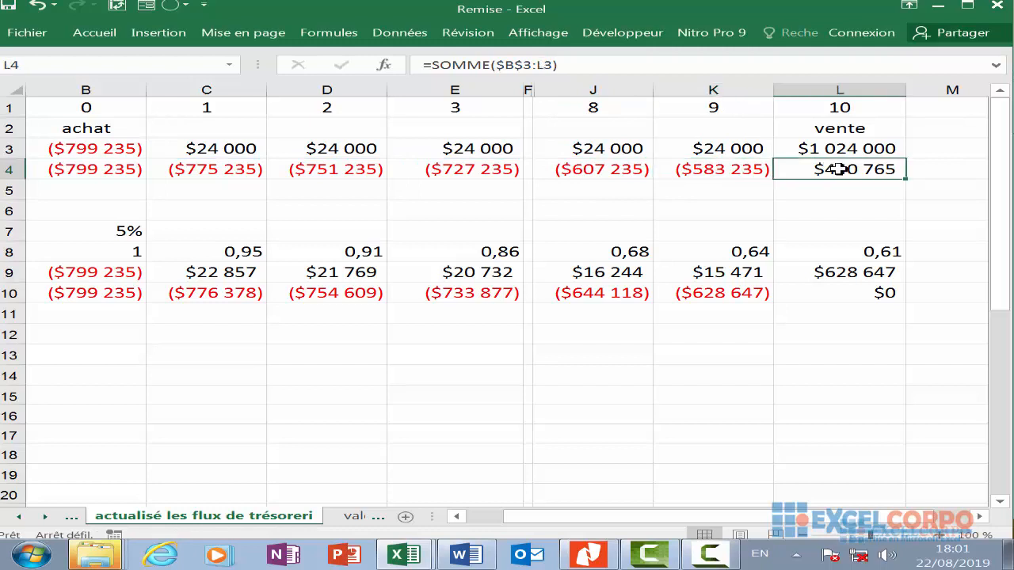
key(Return)
scroll(271, 181, left, 1)
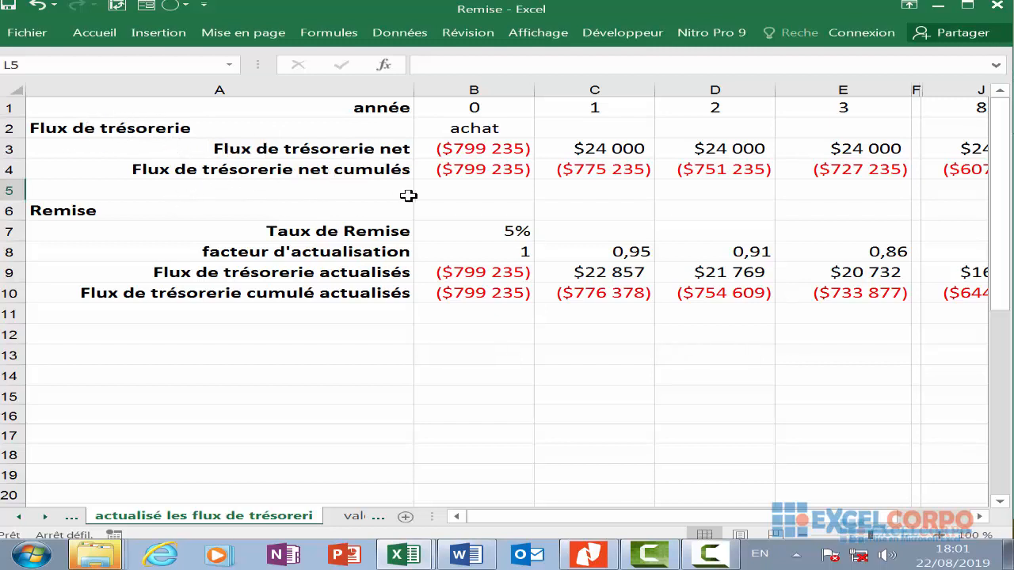
click(713, 355)
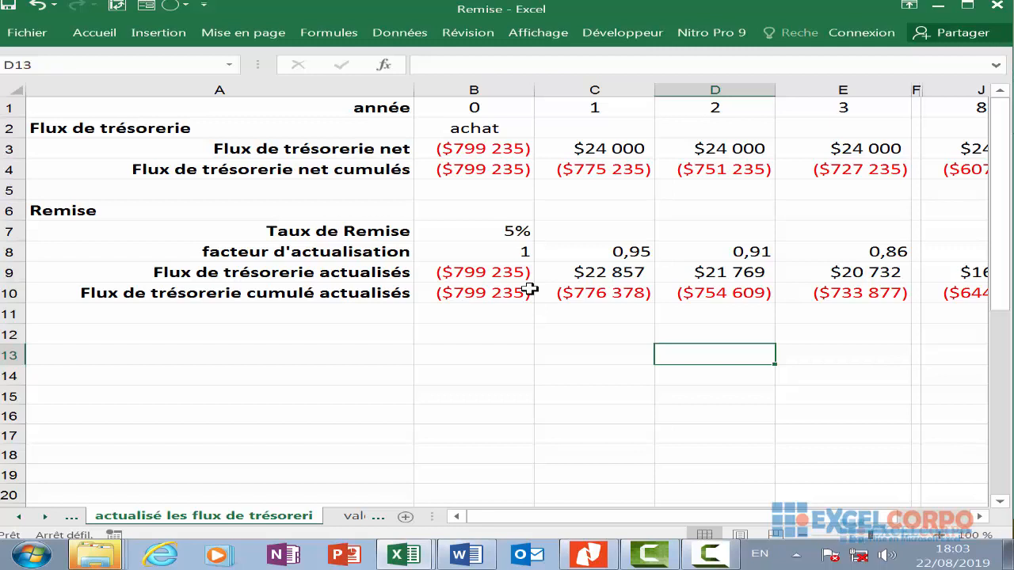
Inspect how the year 0 discounted cash flow formula in B9 multiplies the net flow in B3 by the discount factor in B8.
click(511, 274)
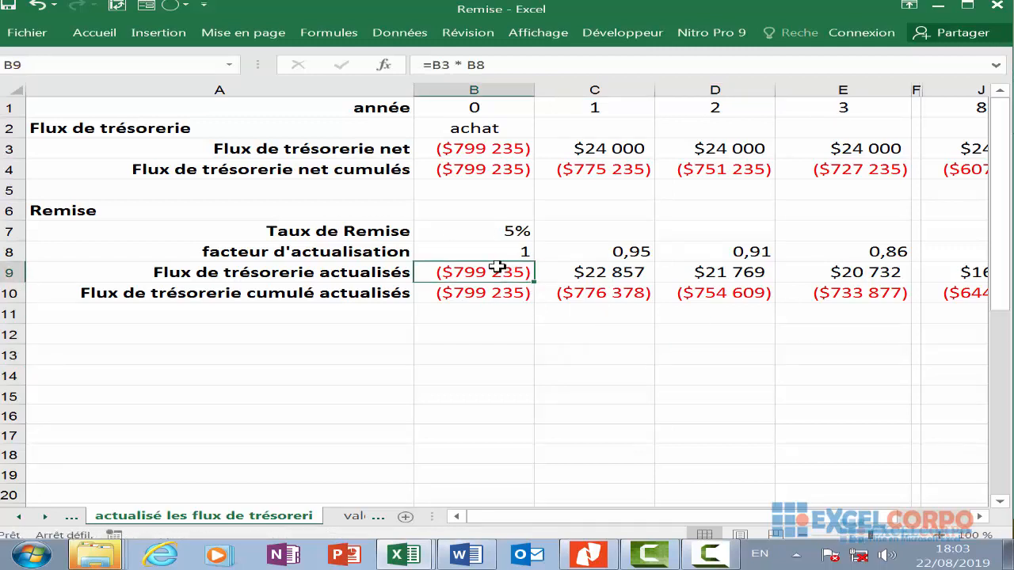
click(468, 67)
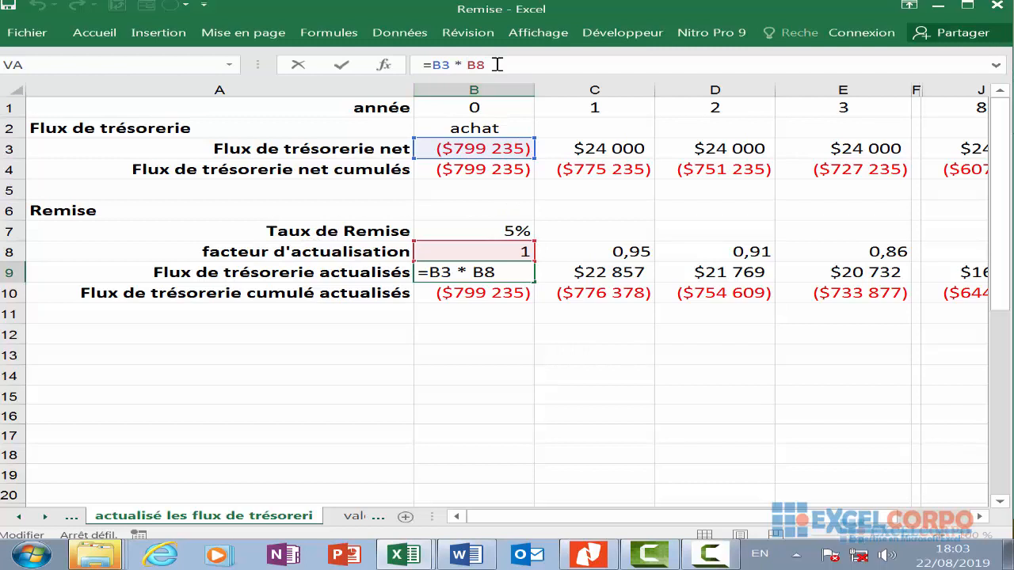
key(Return)
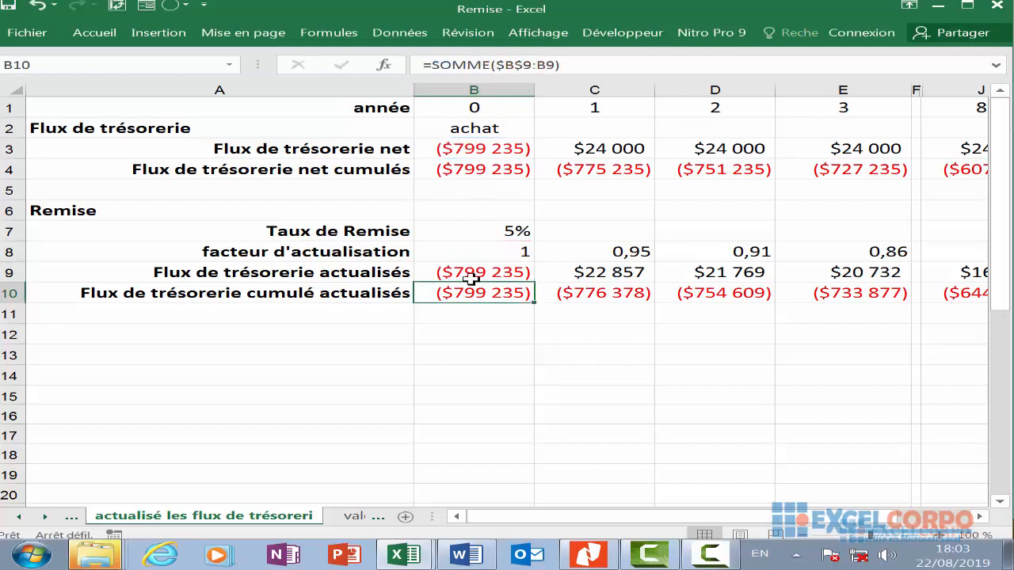
click(472, 278)
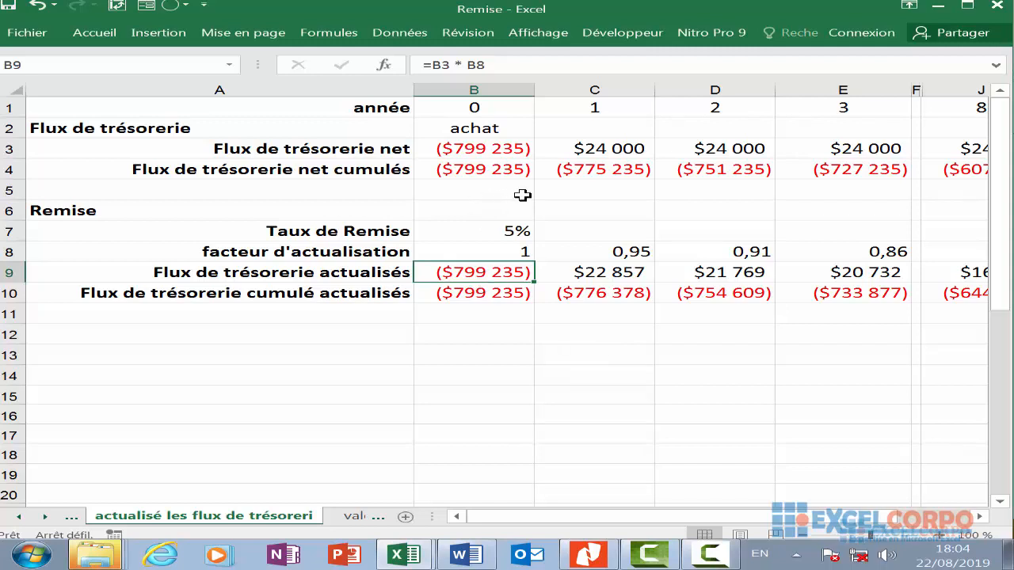
Trace the year 1 discounted cash flow formula in C9 to the net flow in C3 and the discount factor formula in C8.
click(604, 277)
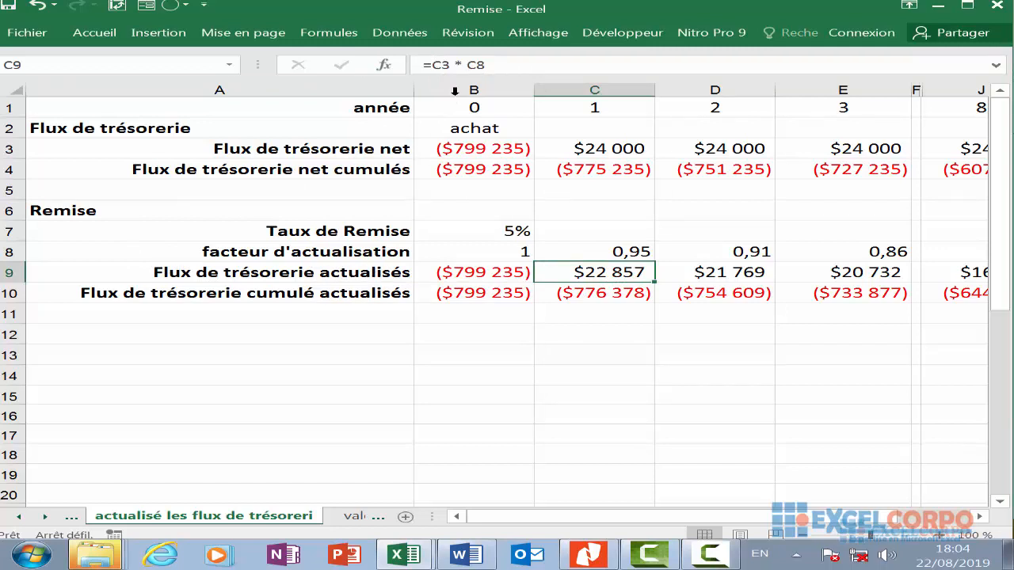
click(469, 65)
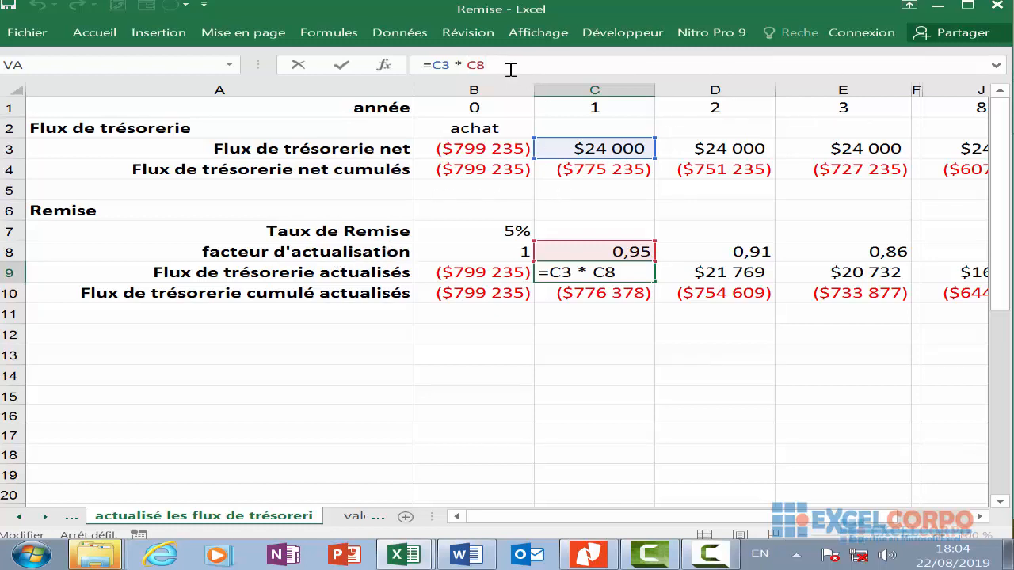
key(Return)
click(616, 151)
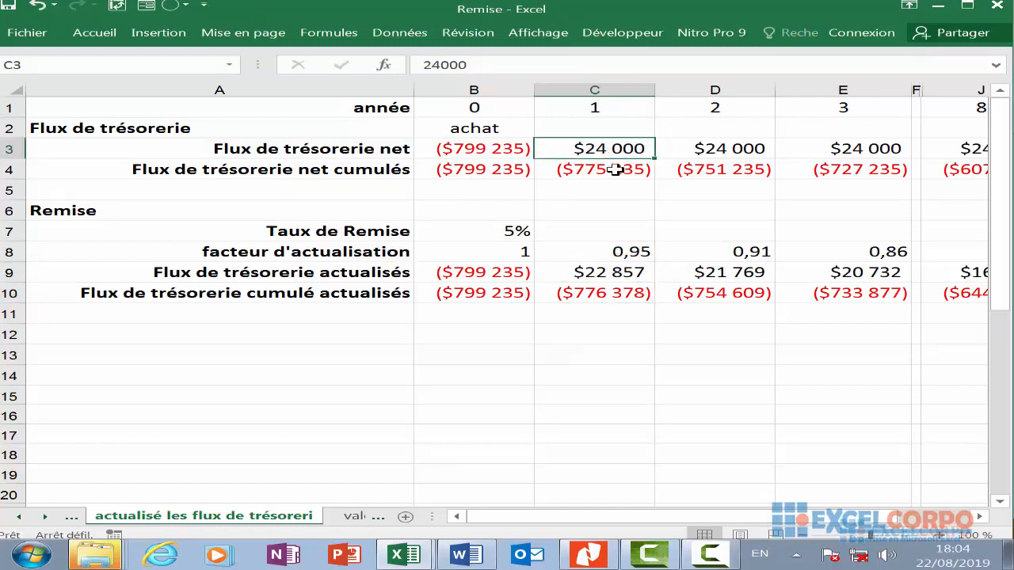
click(606, 272)
click(623, 251)
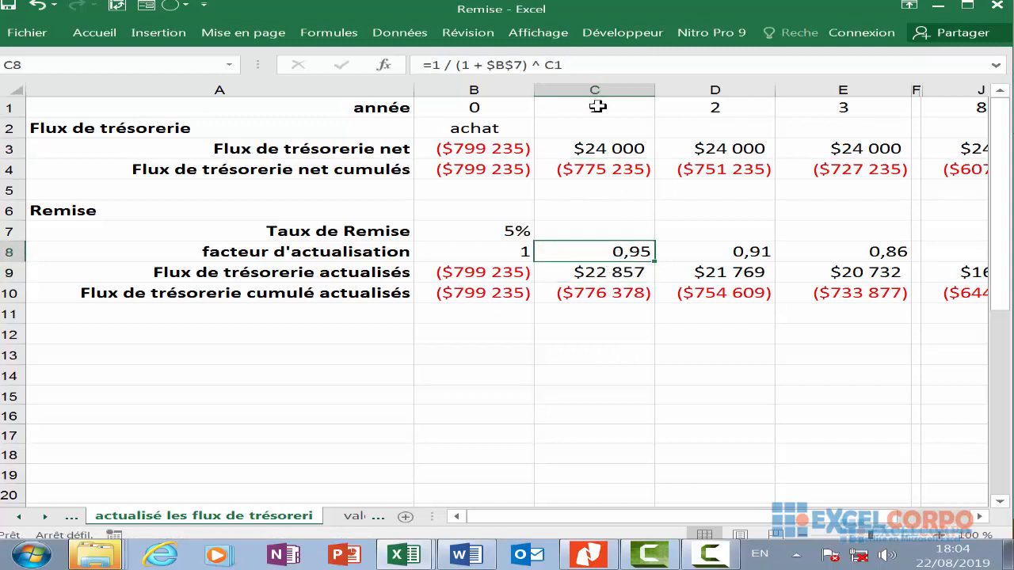
click(615, 277)
Compare the year 2 discounted cash flow in D9 and its inputs D1, D3 and D8 with the year 1 inputs C3 and C8.
click(709, 272)
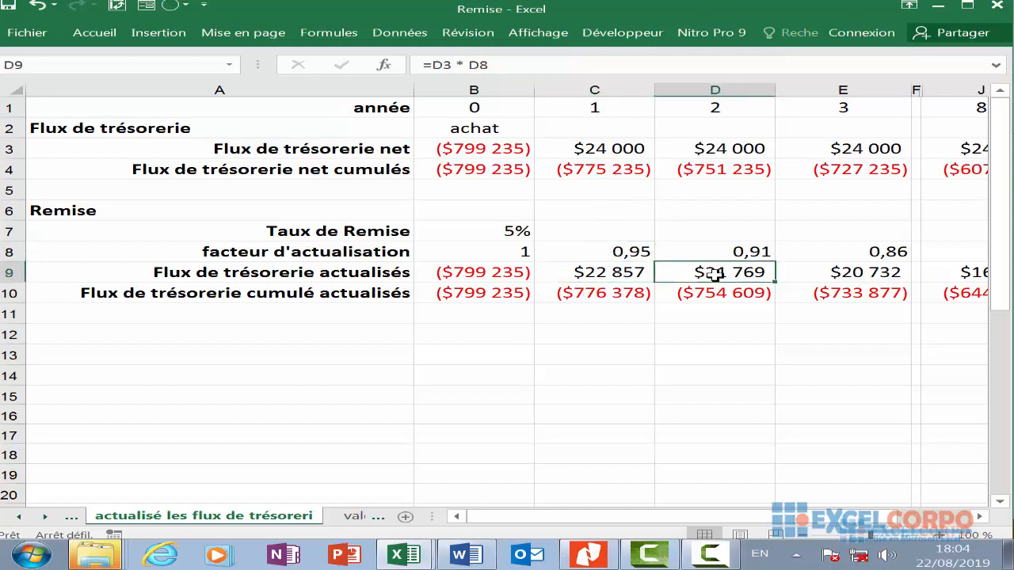
click(598, 148)
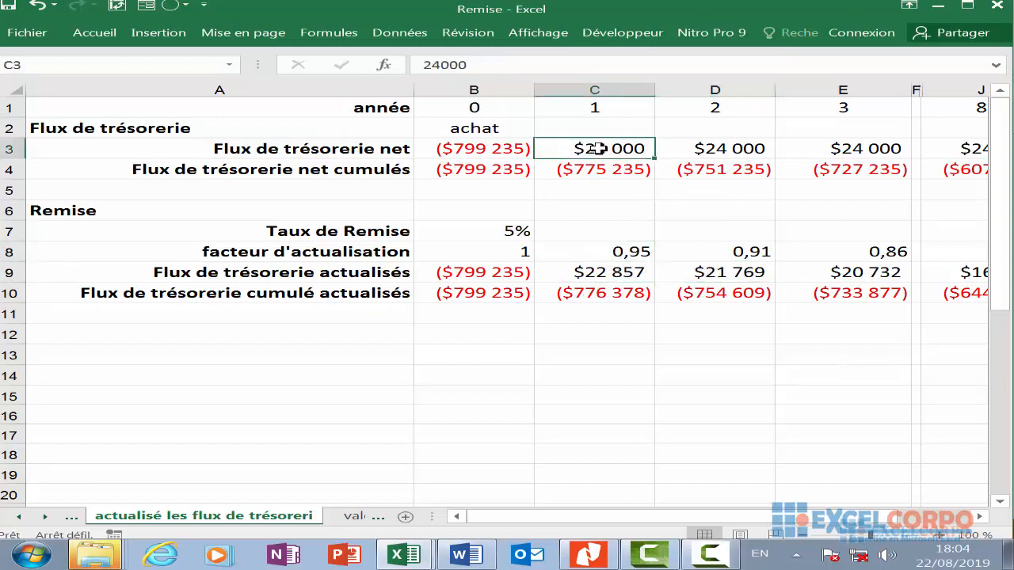
click(630, 253)
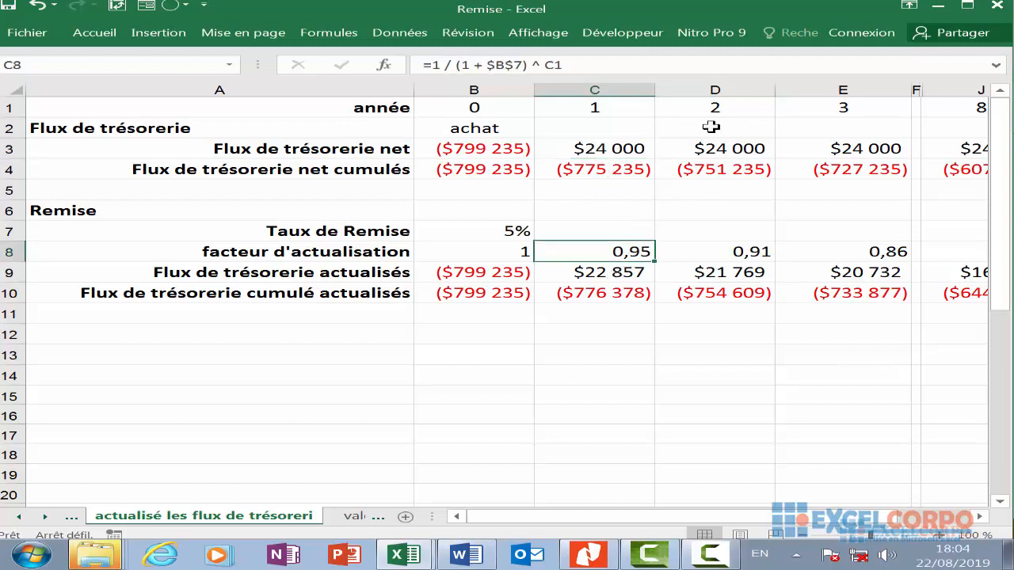
click(730, 111)
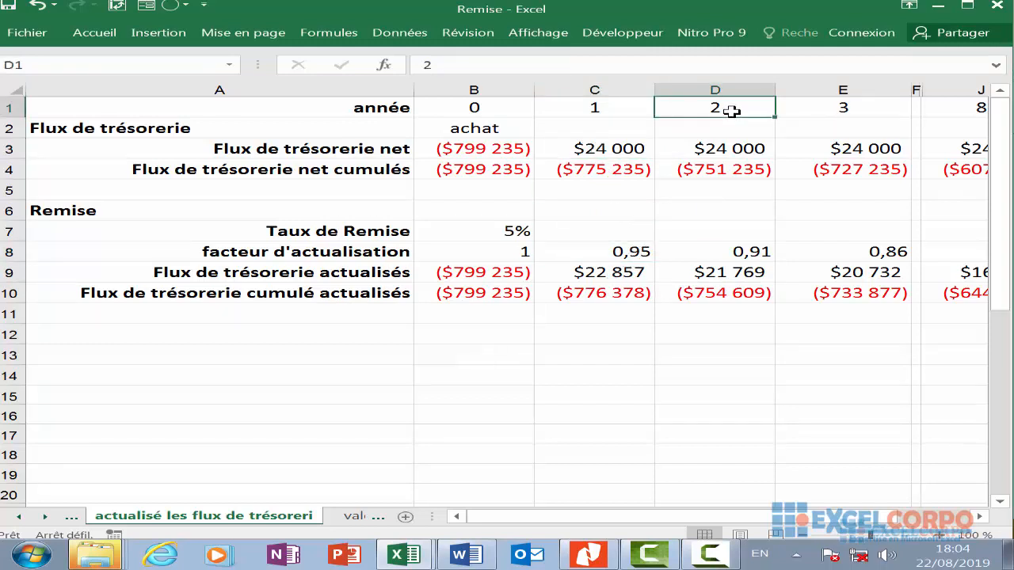
click(737, 254)
click(747, 145)
click(732, 272)
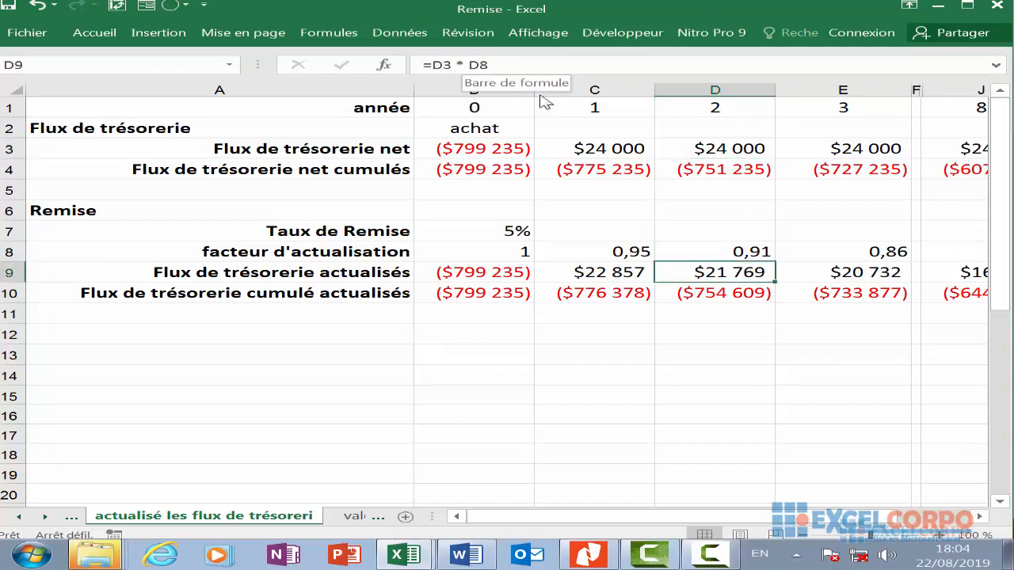
Inspect the discounted cash flow formulas for year 3 in E9 and the sale year 10 in L9.
click(827, 273)
scroll(915, 403, right, 2)
click(695, 274)
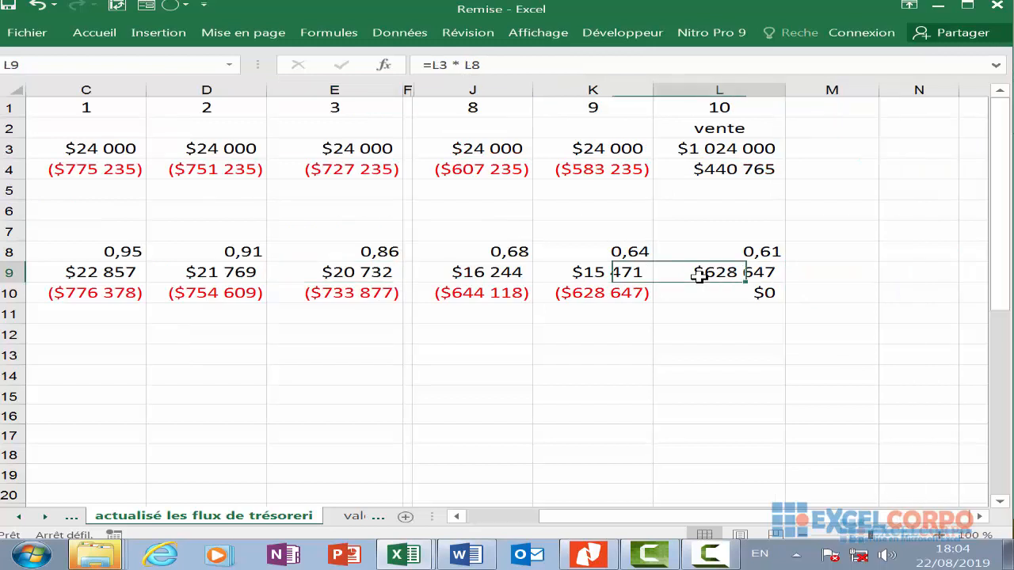
click(454, 61)
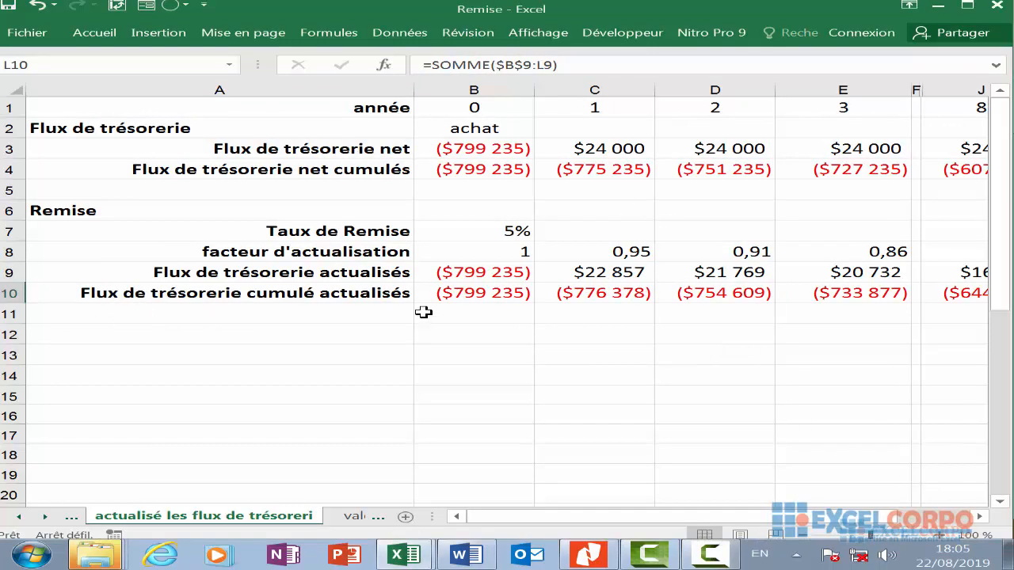
Highlight the cumulative discounted cash flow row 10 and inspect the SOMME formulas for years 0 and 1 in B10 and C10.
click(11, 293)
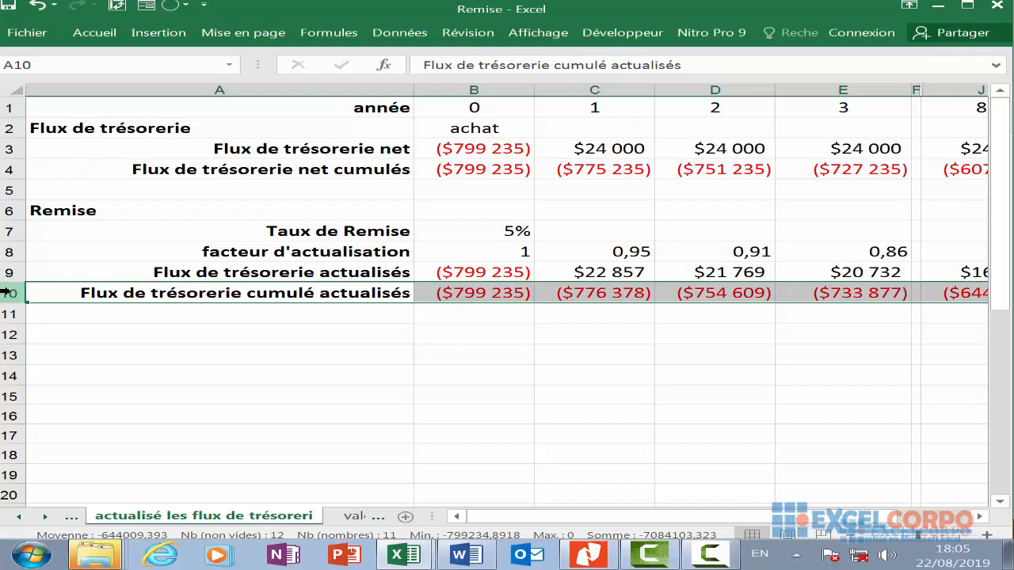
click(470, 291)
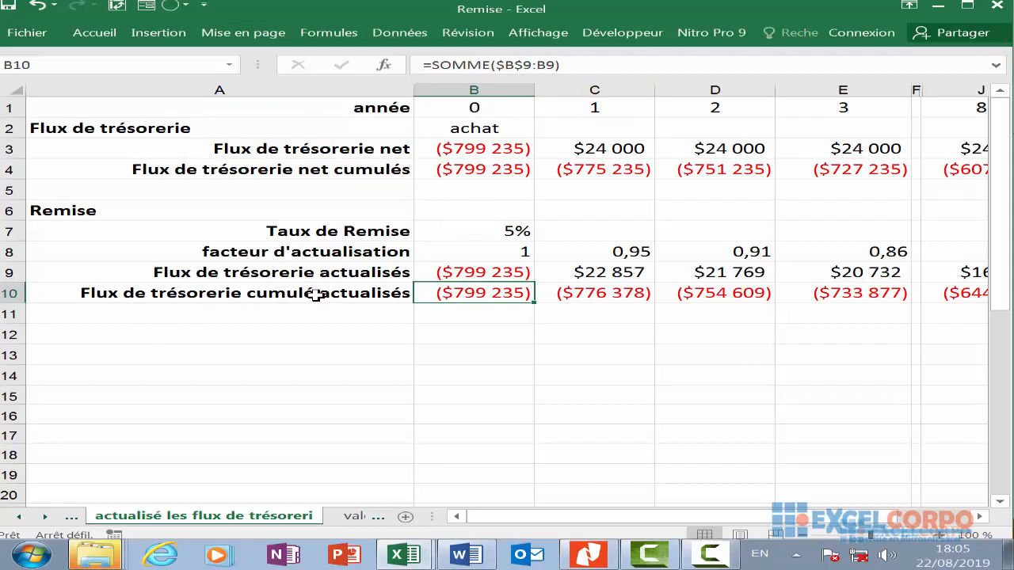
click(562, 295)
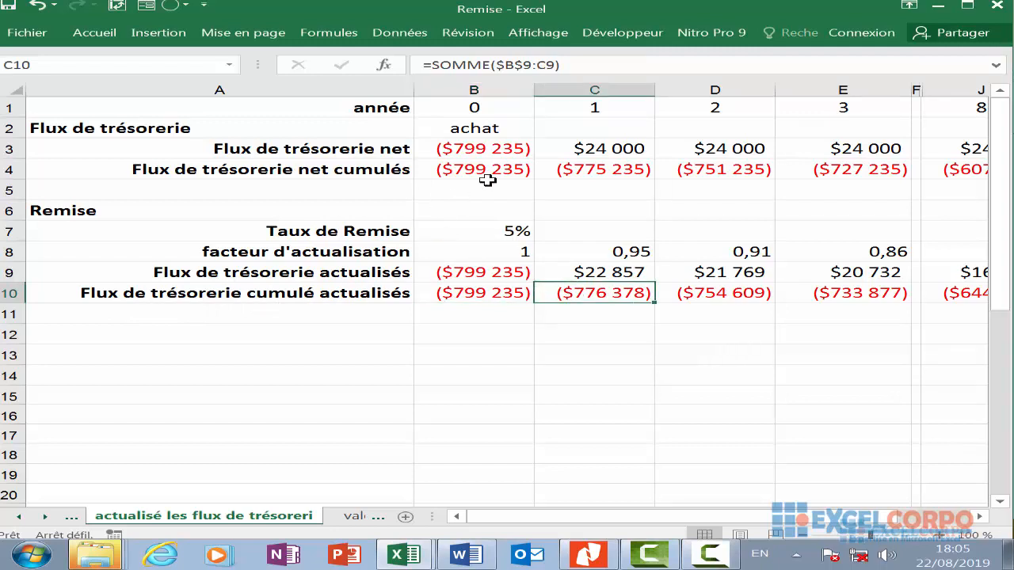
click(527, 65)
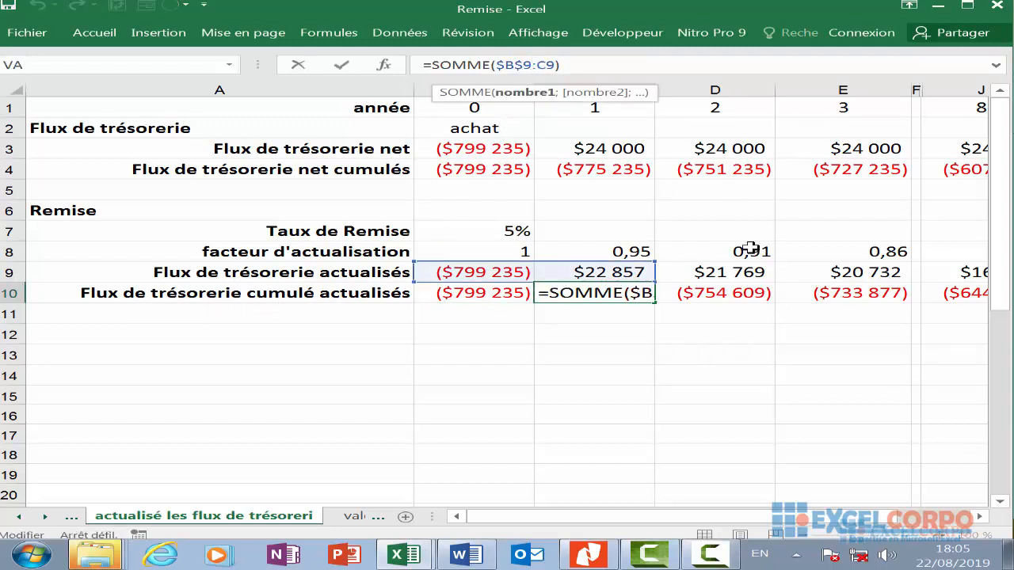
click(639, 61)
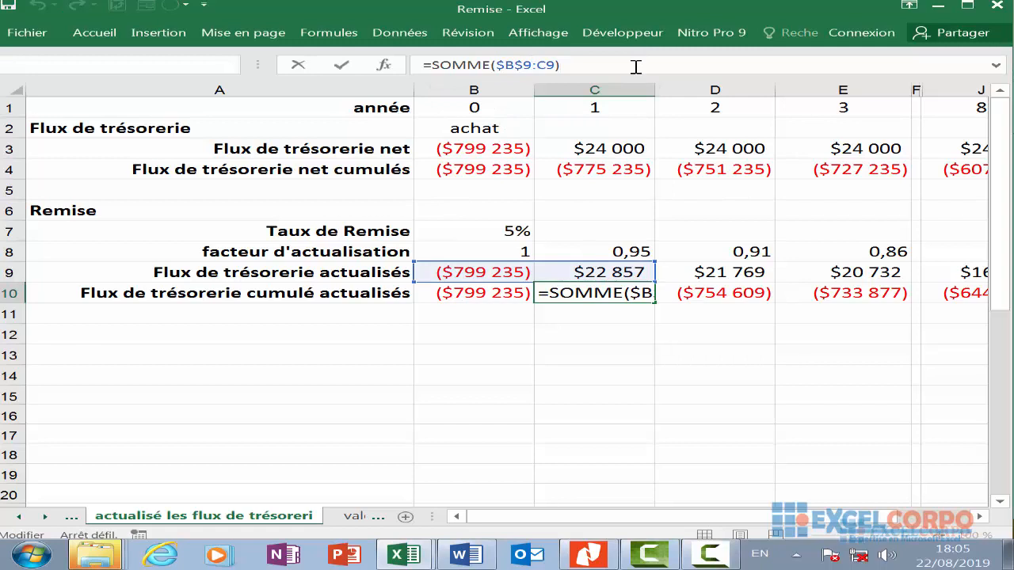
key(Return)
Check how the summed range expands in the cumulative discounted cash flow formulas for years 2 and 3 in D10 and E10.
click(715, 287)
click(562, 66)
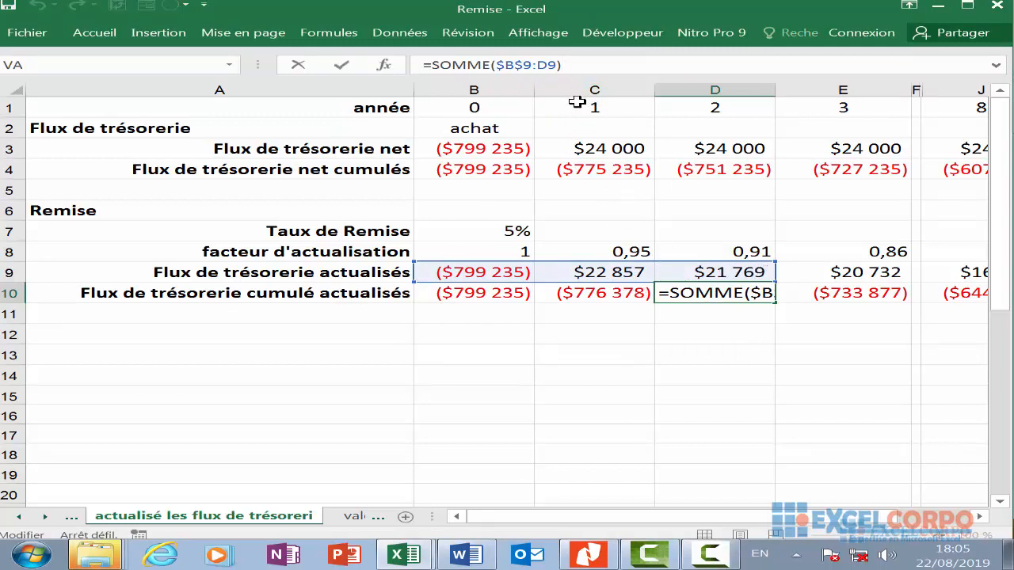
key(Return)
click(857, 277)
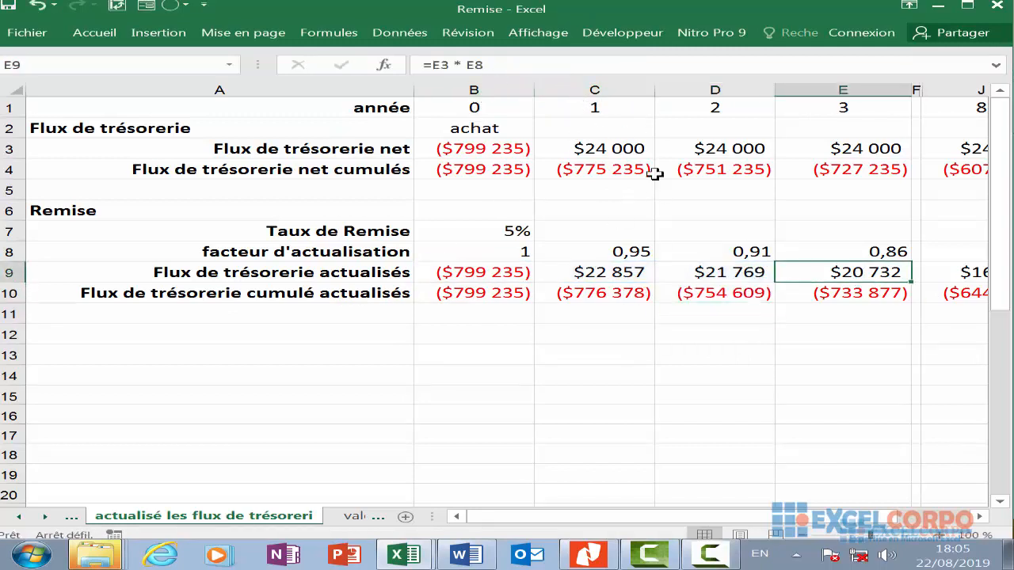
click(826, 293)
click(503, 64)
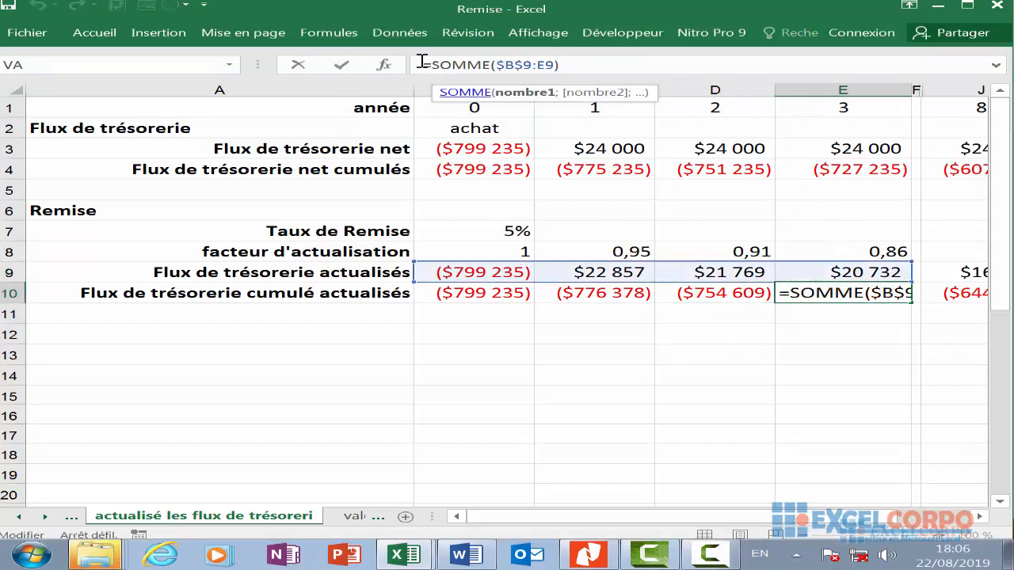
key(Return)
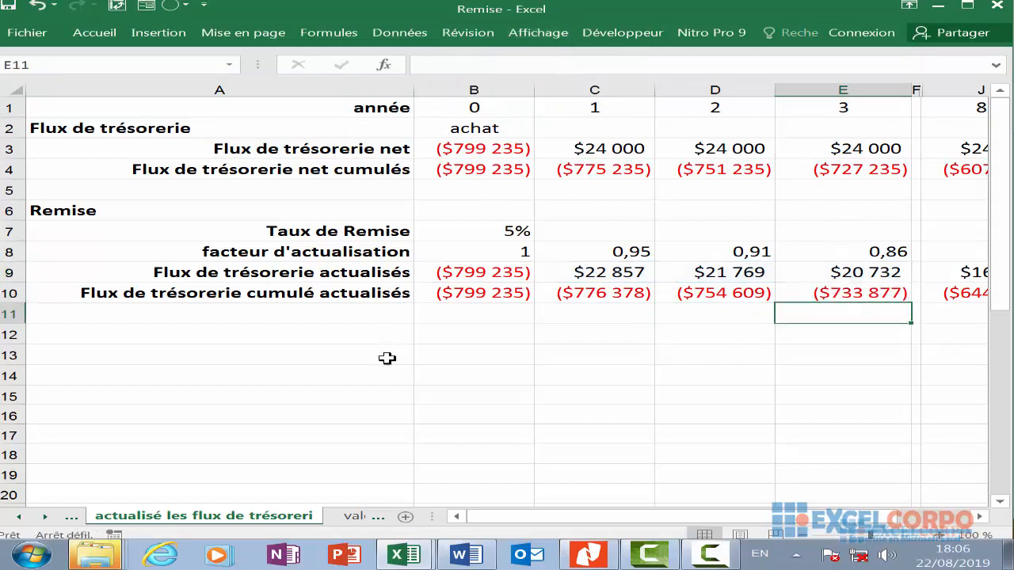
click(385, 355)
click(720, 556)
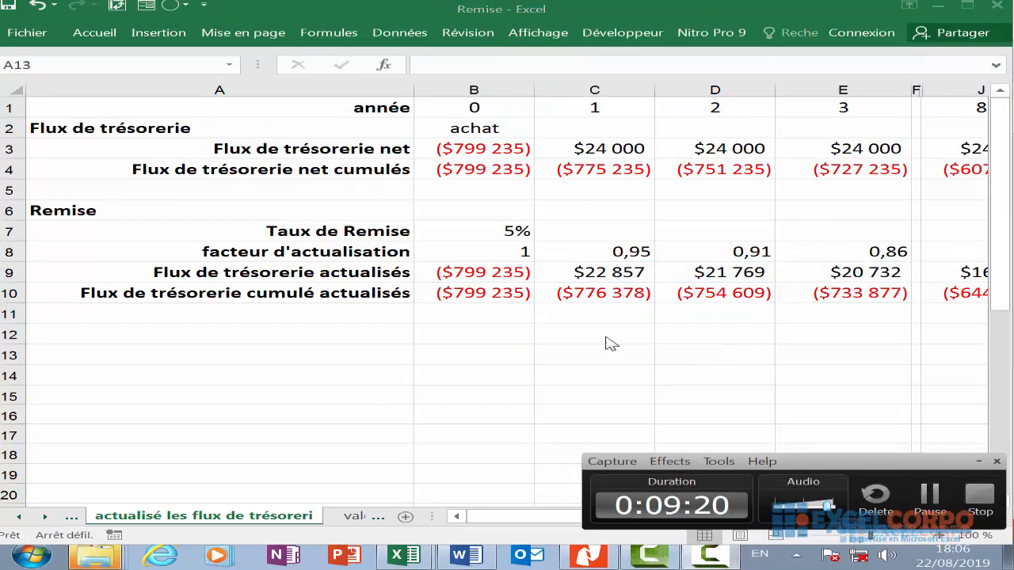
click(931, 497)
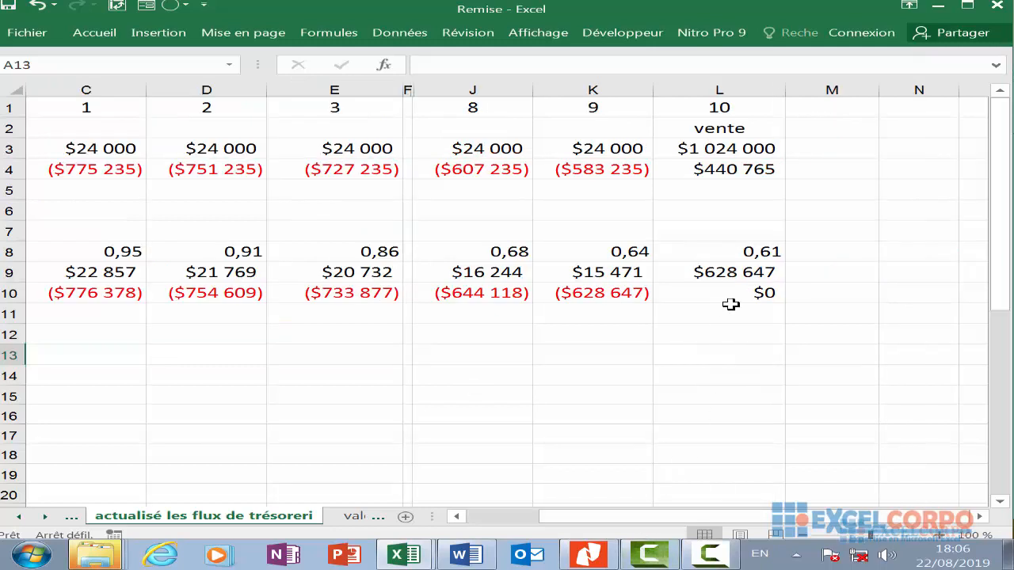
Review the discounted and cumulative discounted flows for years 8 and 9 and the range summed by the year 10 formula in L10.
click(733, 298)
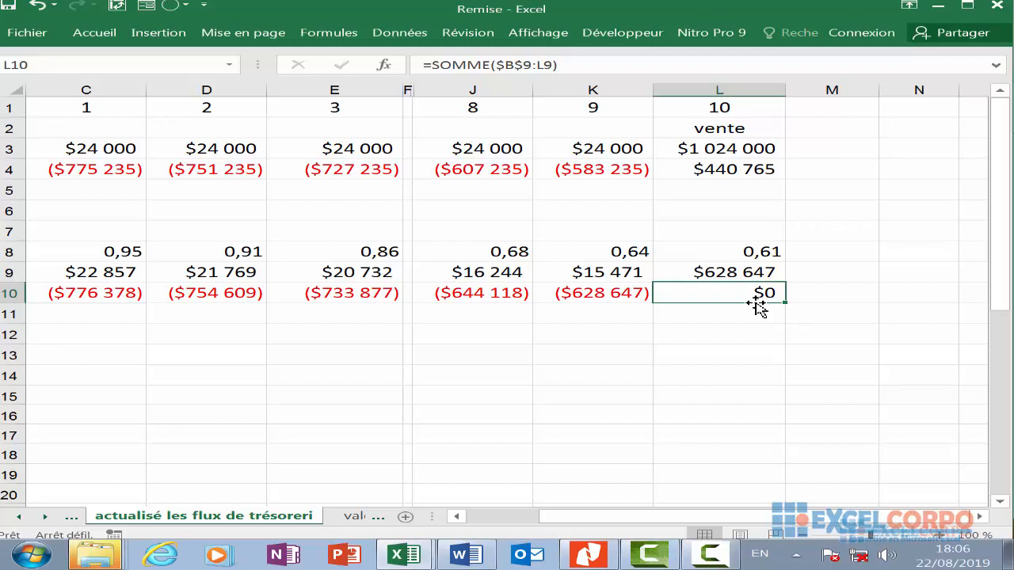
click(473, 292)
click(481, 274)
click(602, 275)
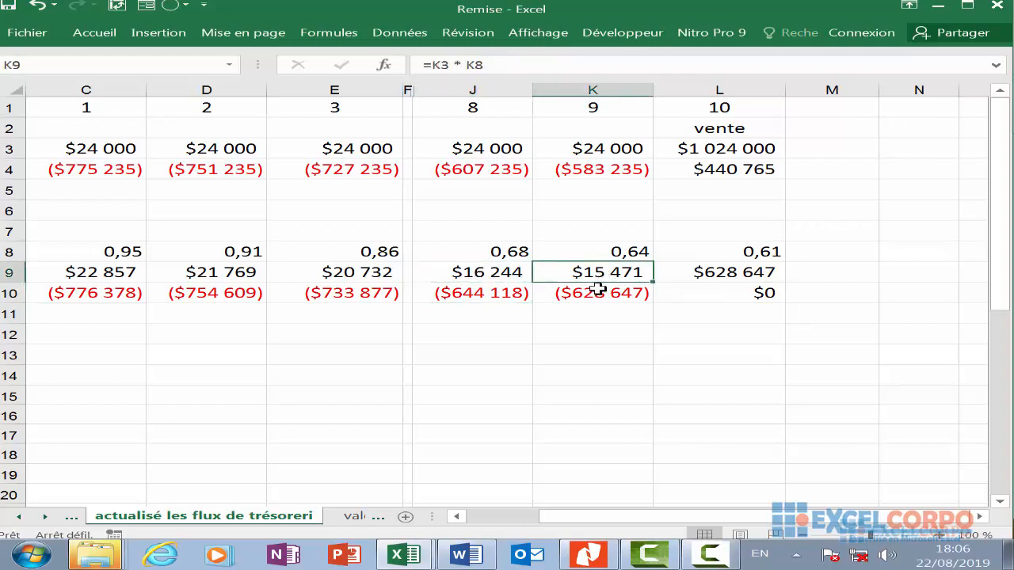
click(598, 293)
click(752, 292)
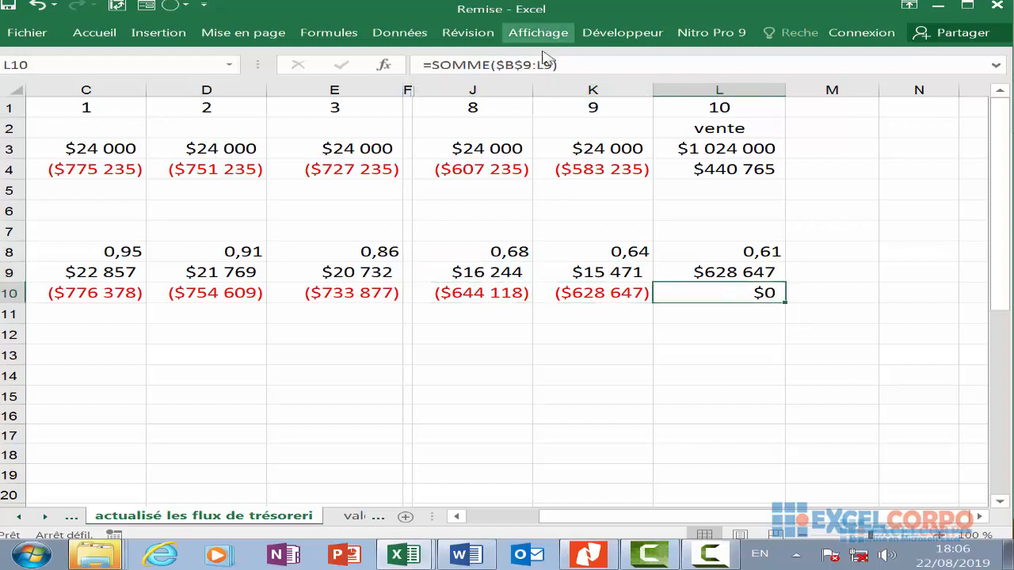
click(547, 63)
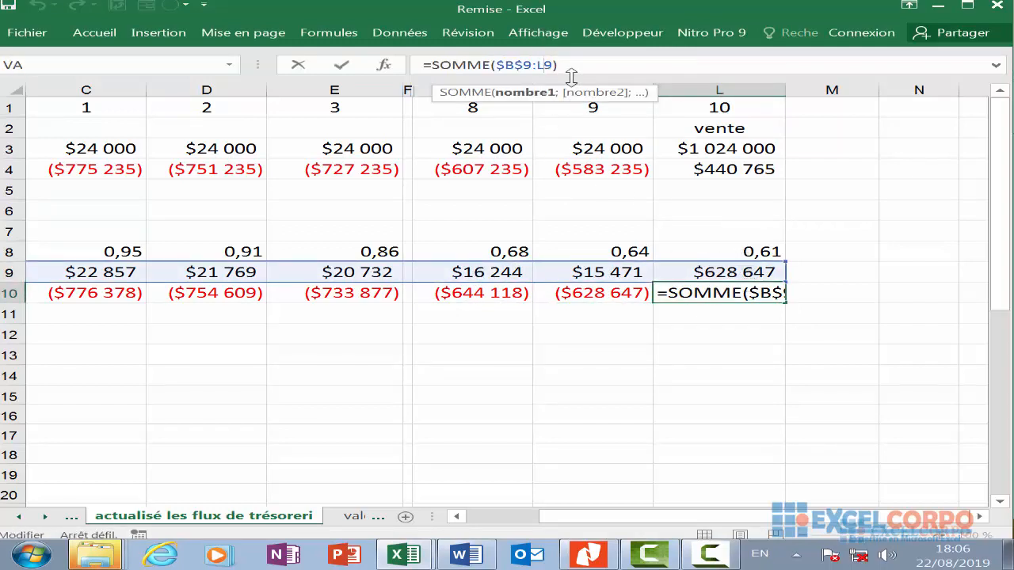
key(Return)
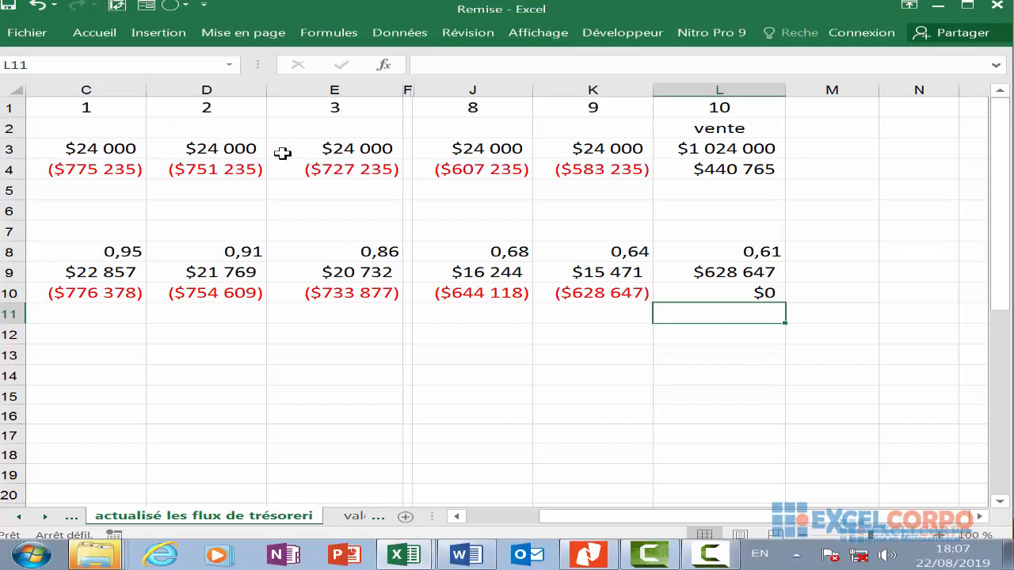
Check the discount rate in B7 against the inputs on the revenu fixe vs location sheet and return to the discounted cash flow sheet.
drag(673, 516, 535, 496)
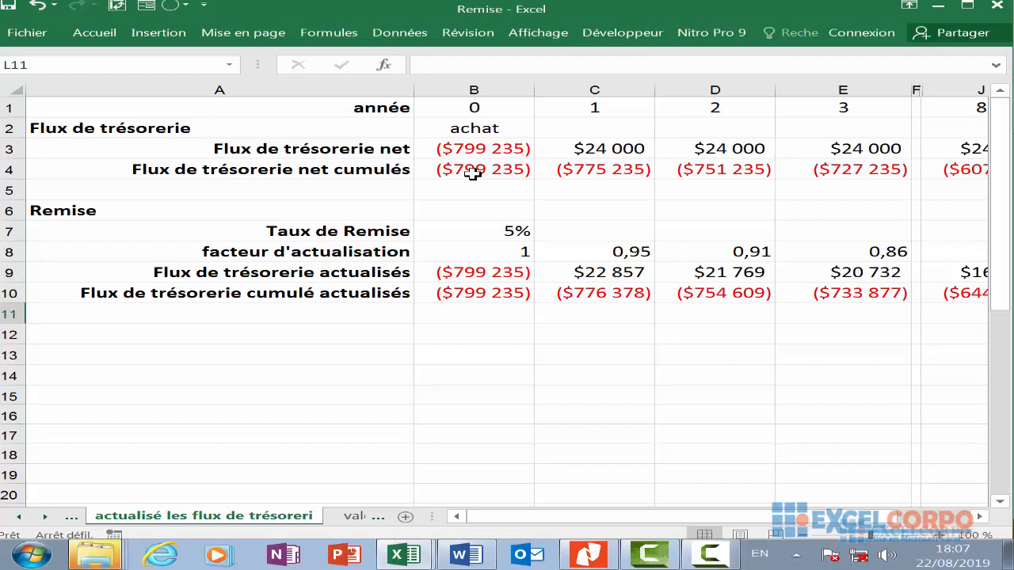
click(494, 235)
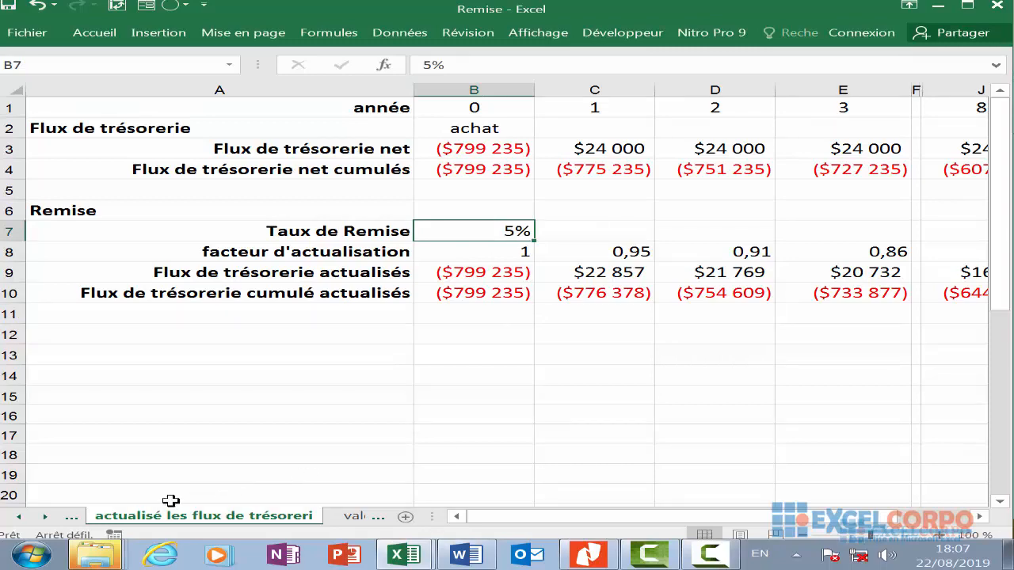
click(69, 516)
click(65, 515)
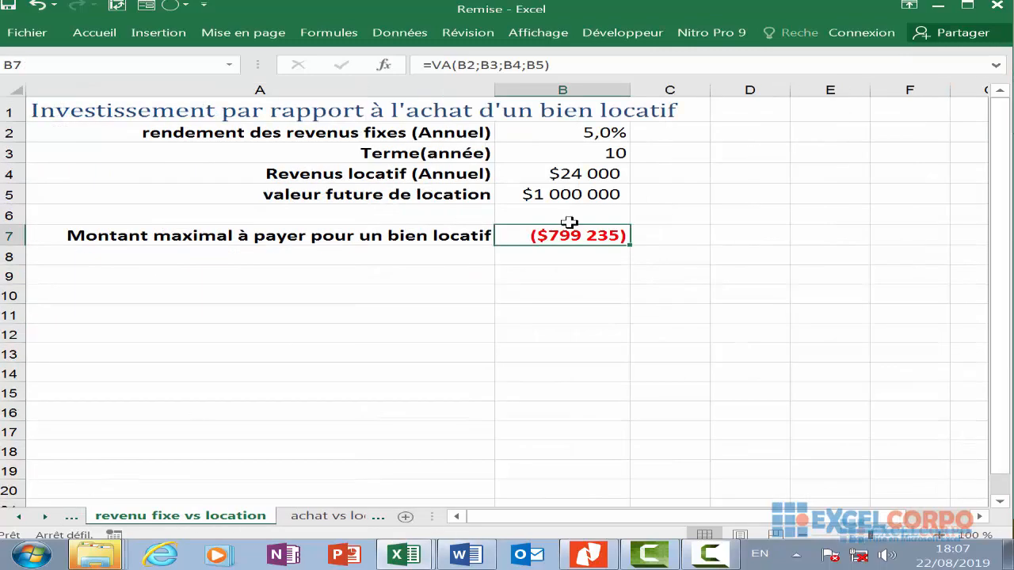
click(590, 185)
key(ctrl+Page_Down)
key(ctrl+Page_Down)
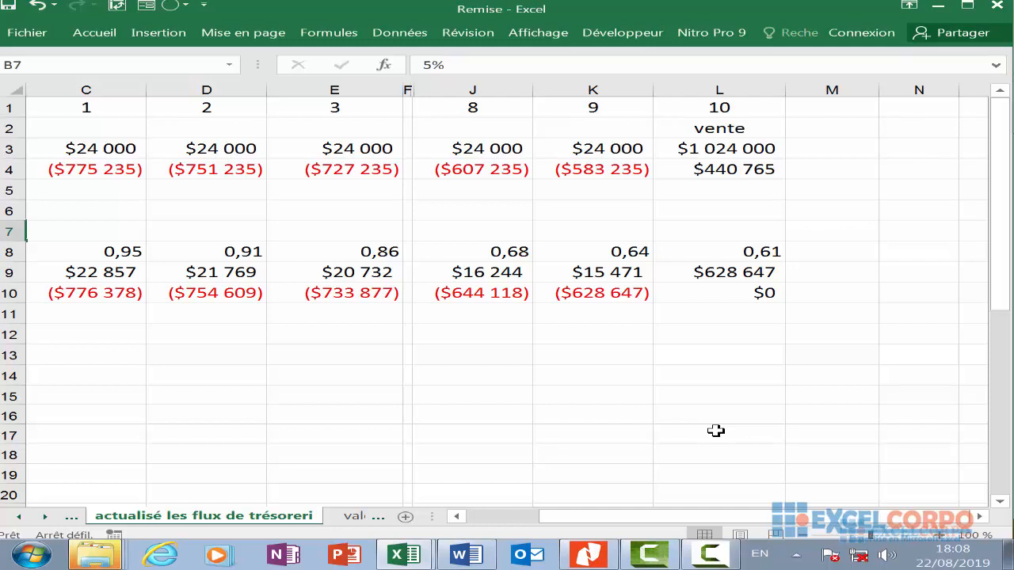
click(717, 556)
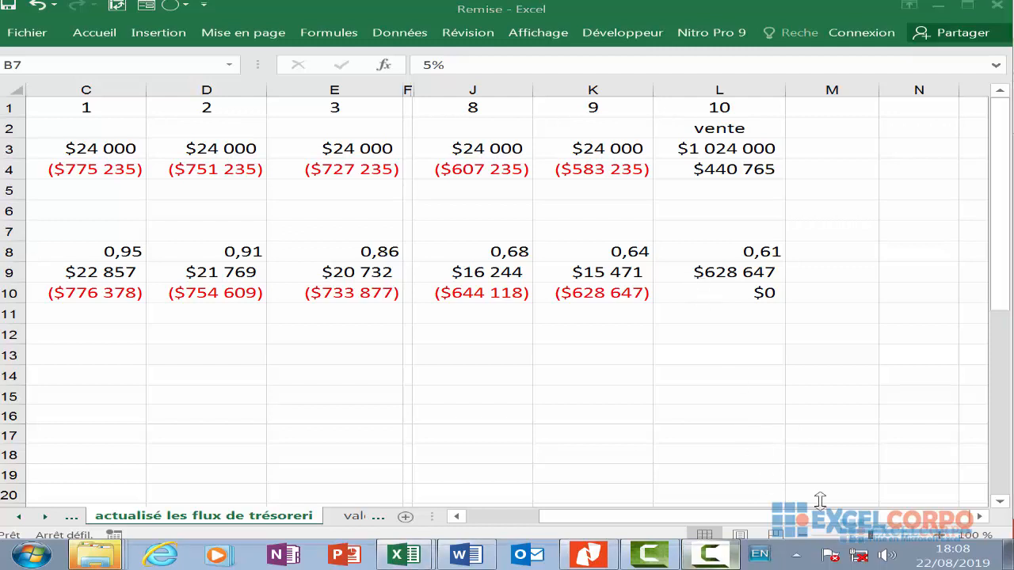
click(933, 501)
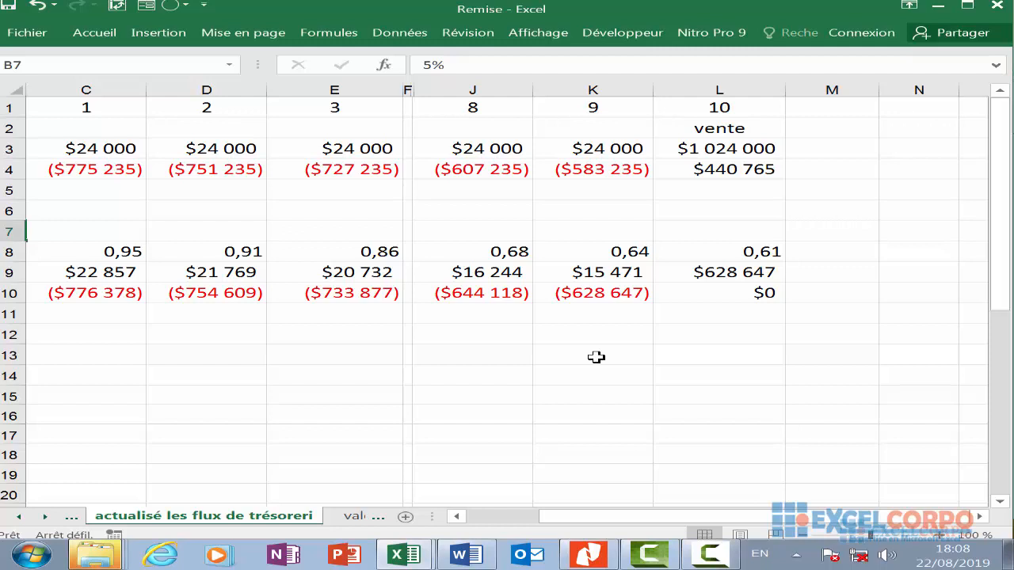
Review the year 10 cumulative discounted cash flow in L10 and bring up the valeur actuelle nette avecVAN() sheet.
click(749, 296)
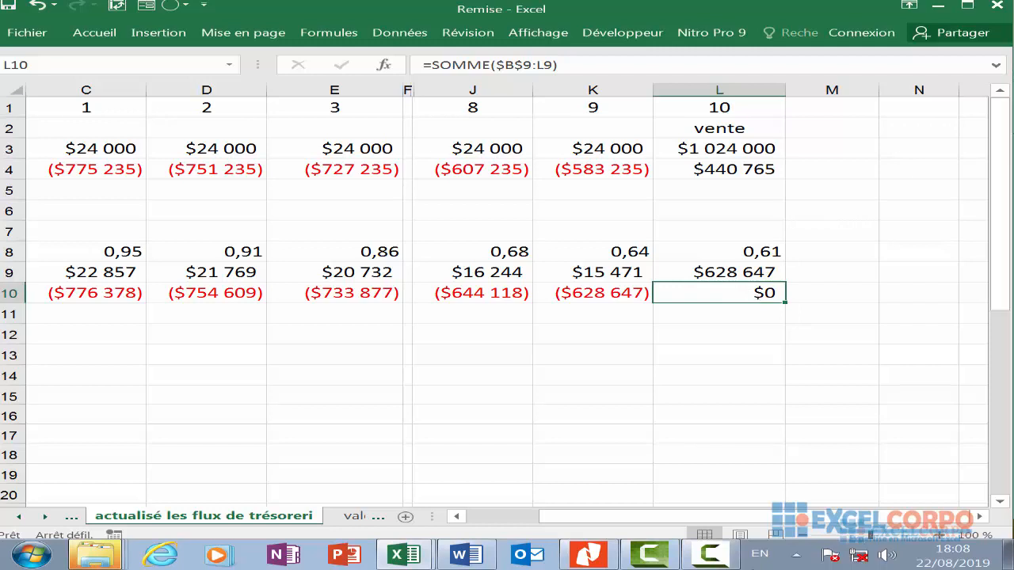
drag(673, 519, 599, 532)
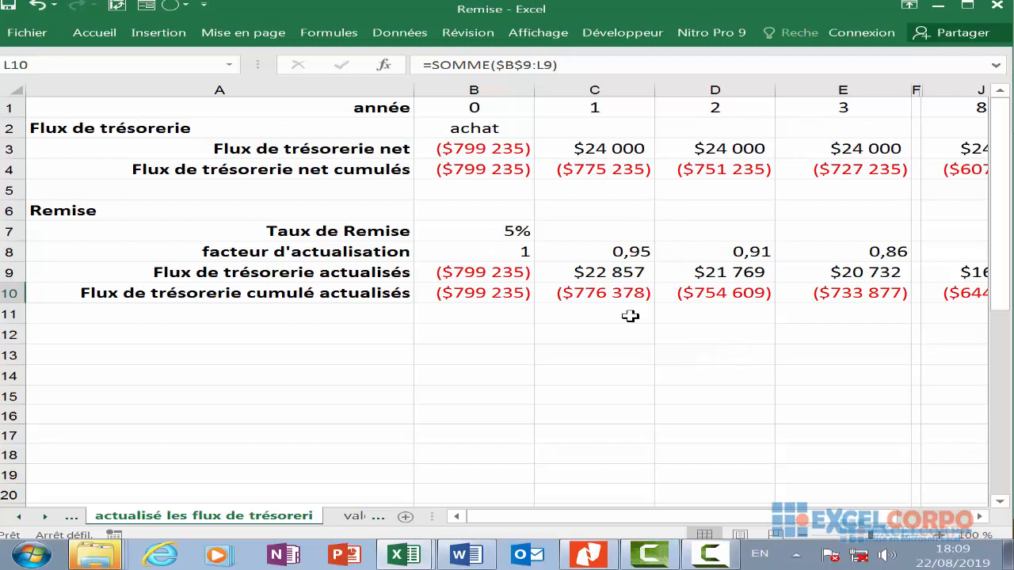
drag(603, 519, 77, 525)
click(361, 523)
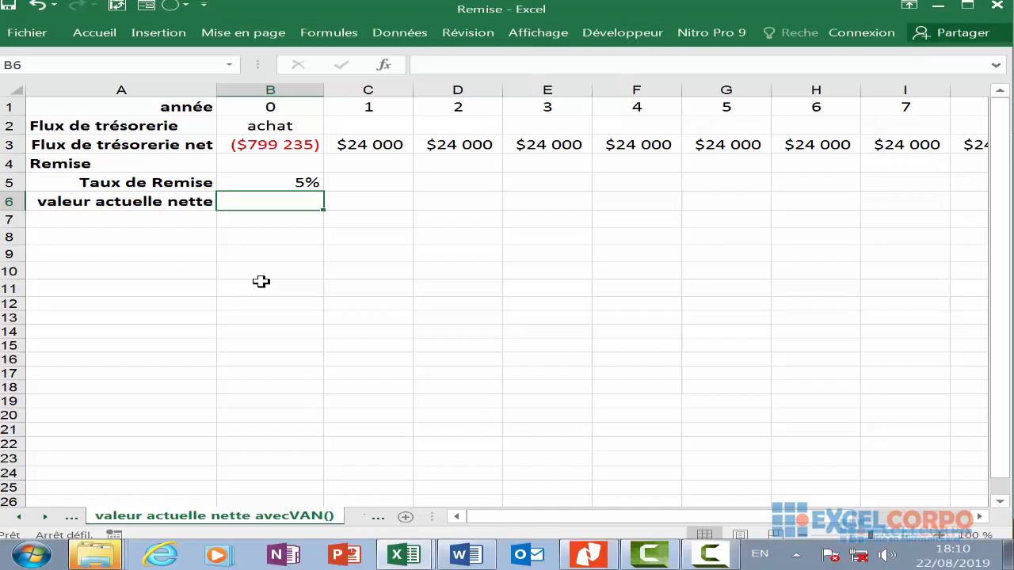
Find the VAN function in the Finances category and bring up its arguments for cell D7.
click(280, 235)
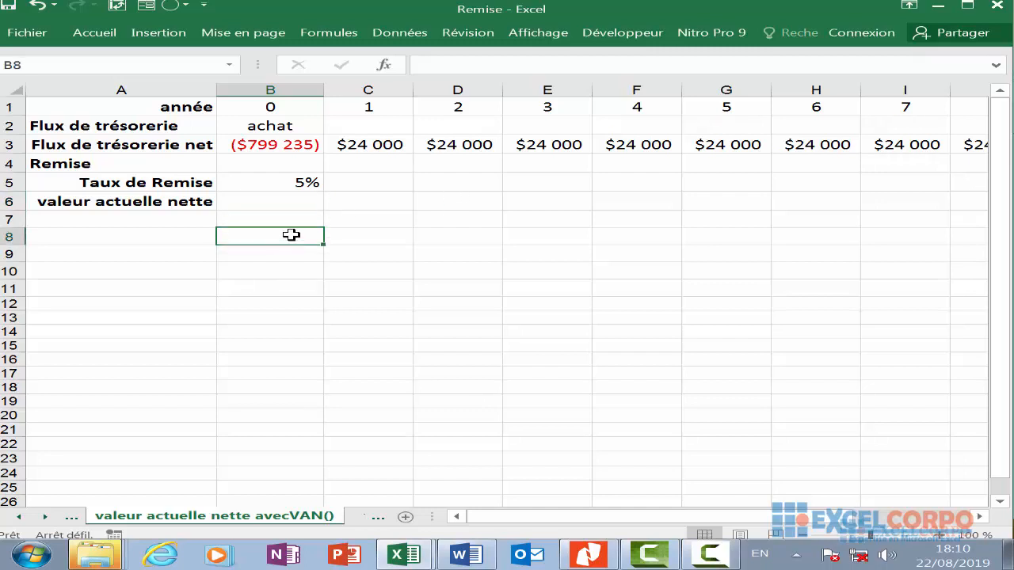
click(488, 212)
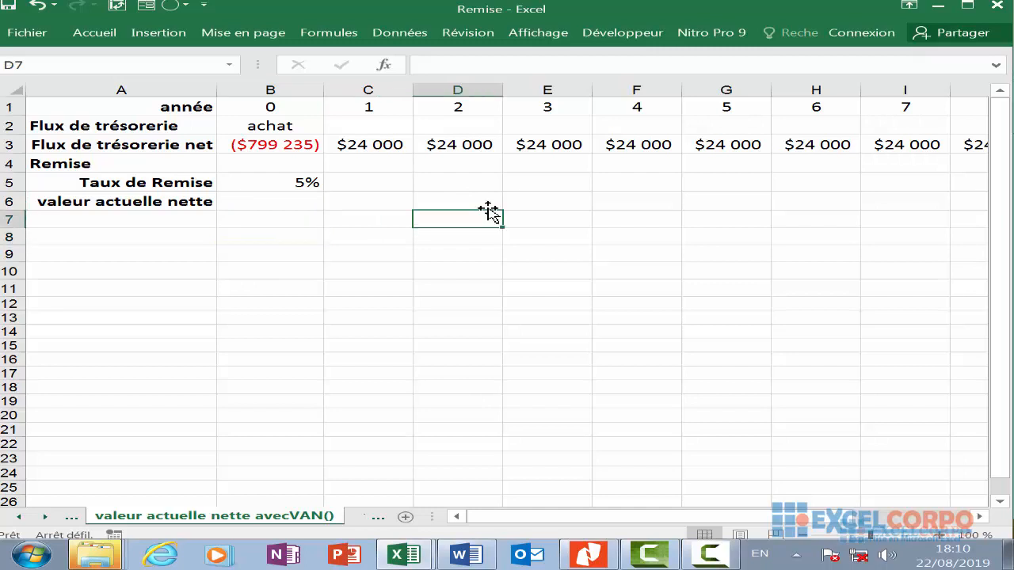
click(383, 65)
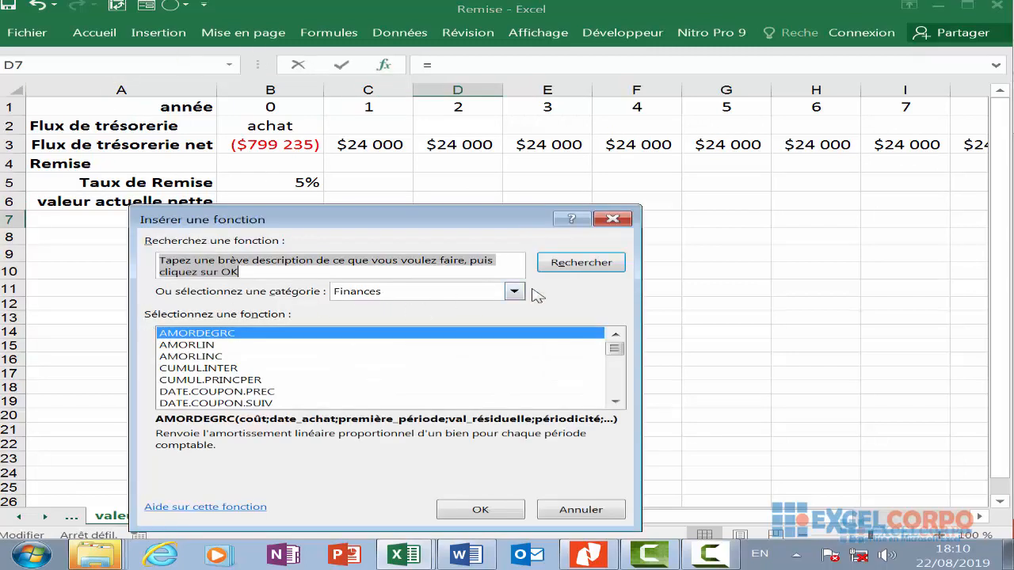
click(201, 358)
key(v)
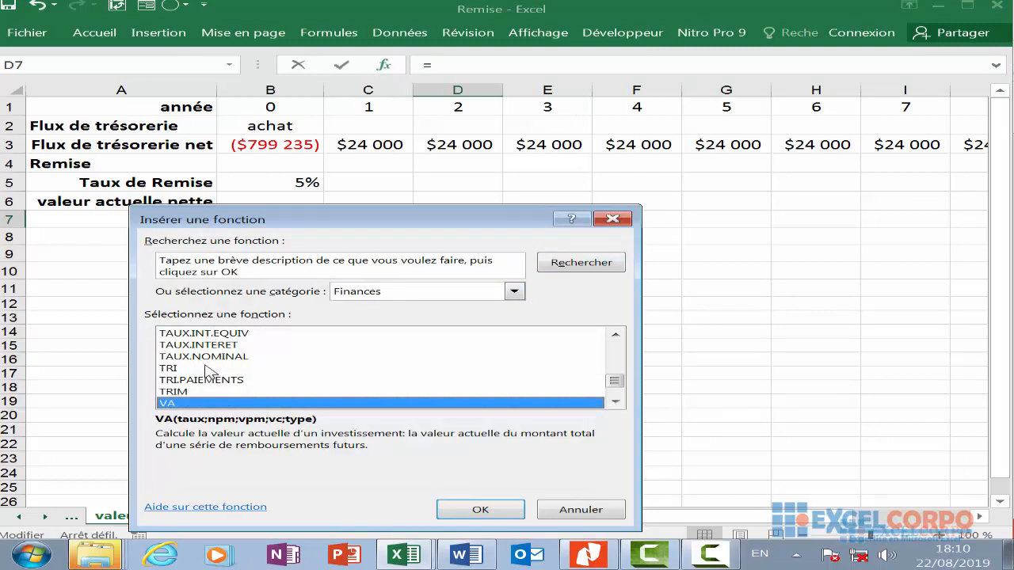
scroll(226, 378, down, 1)
click(173, 404)
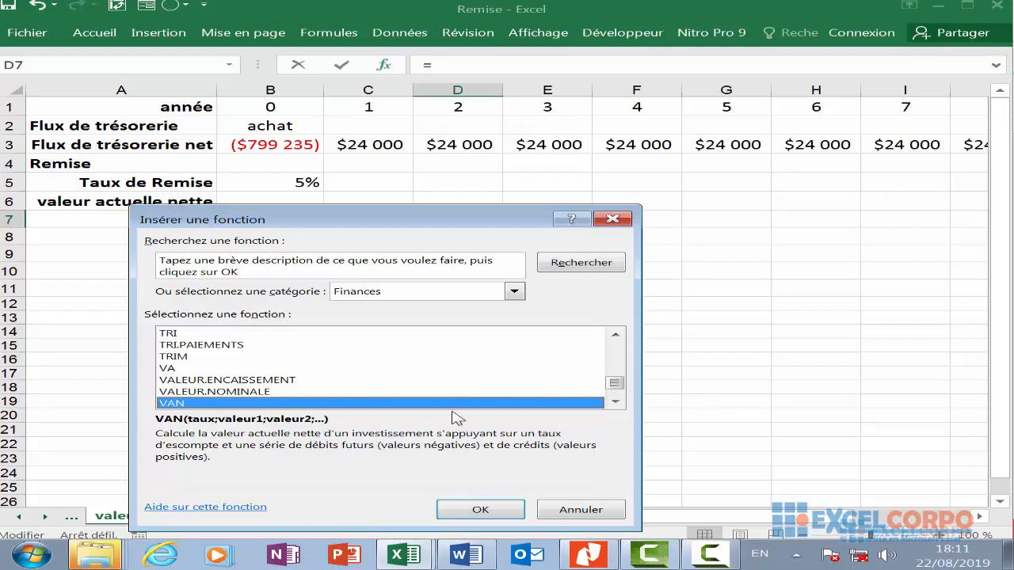
click(511, 515)
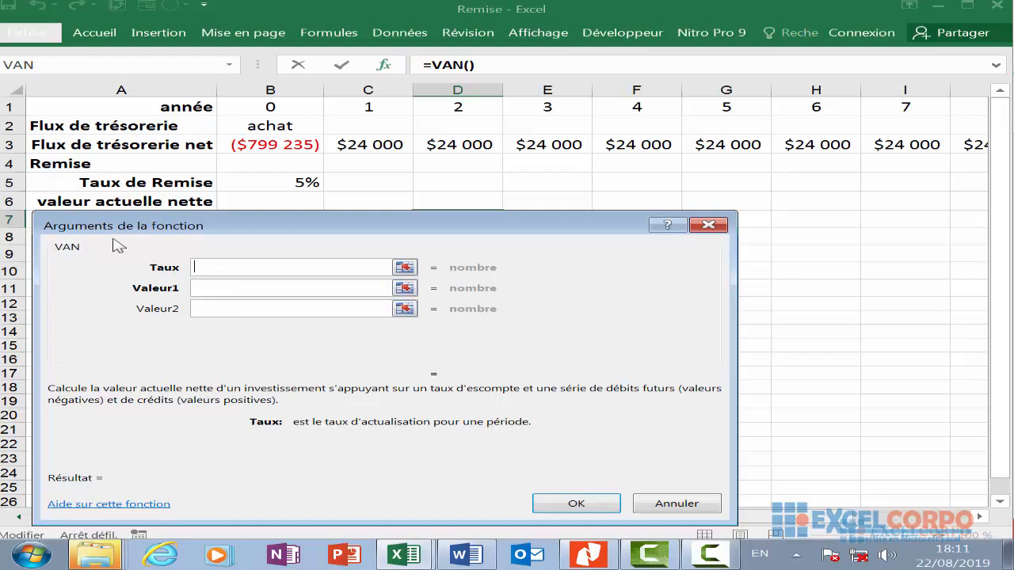
Examine the Taux and Valeur arguments of the VAN function and leave without inserting it.
click(243, 290)
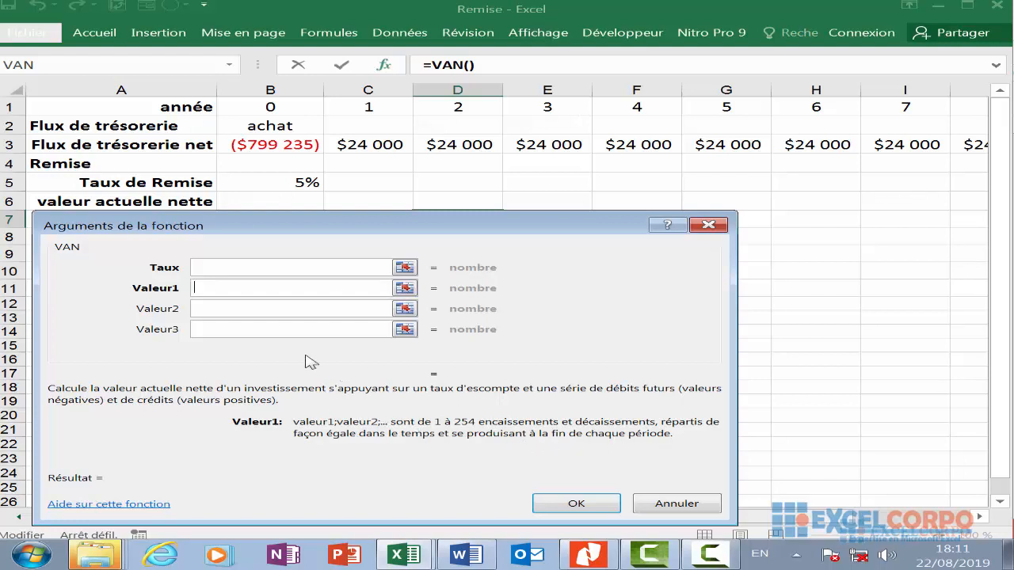
click(224, 324)
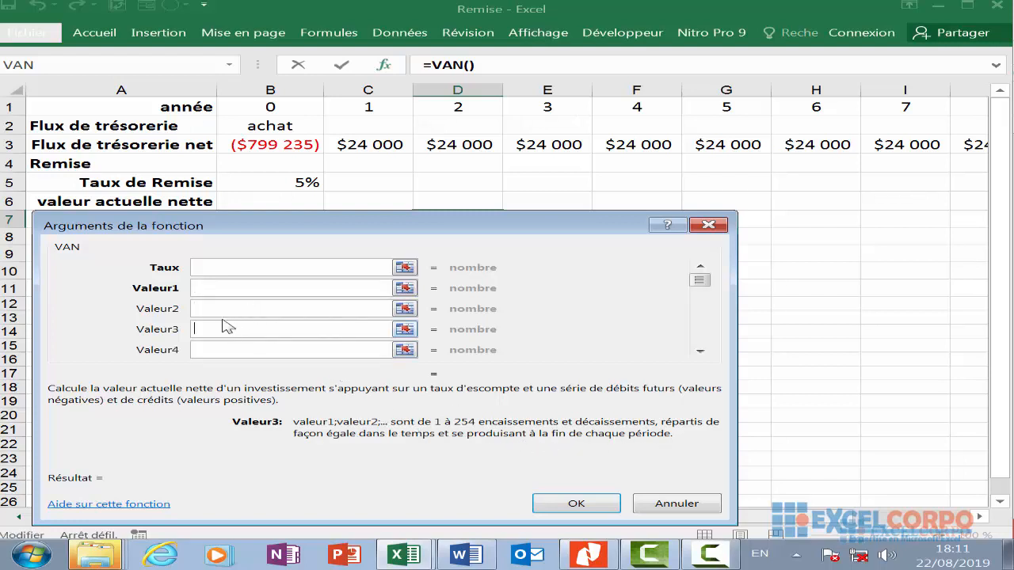
click(225, 288)
click(223, 267)
click(206, 287)
click(664, 507)
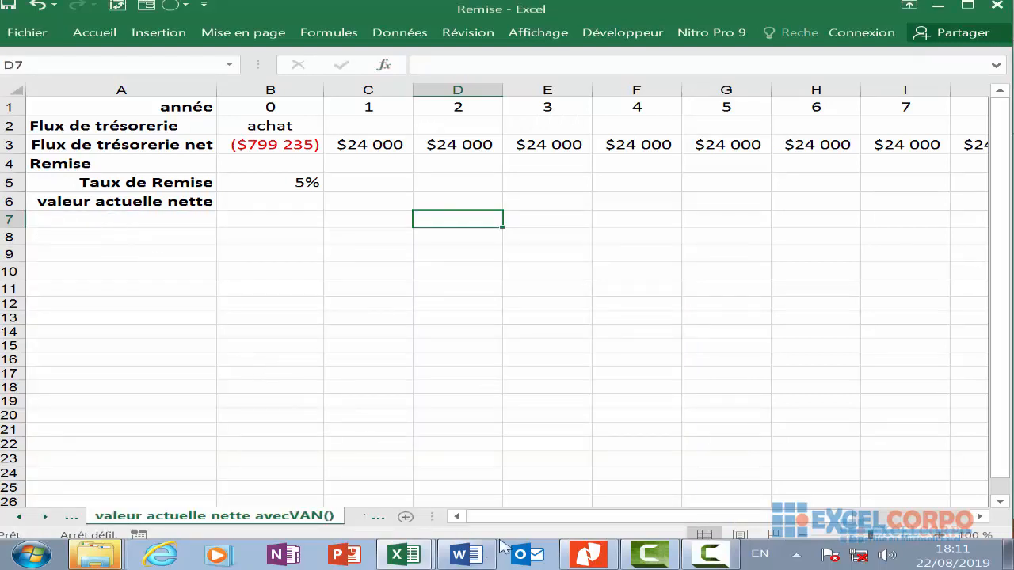
click(715, 549)
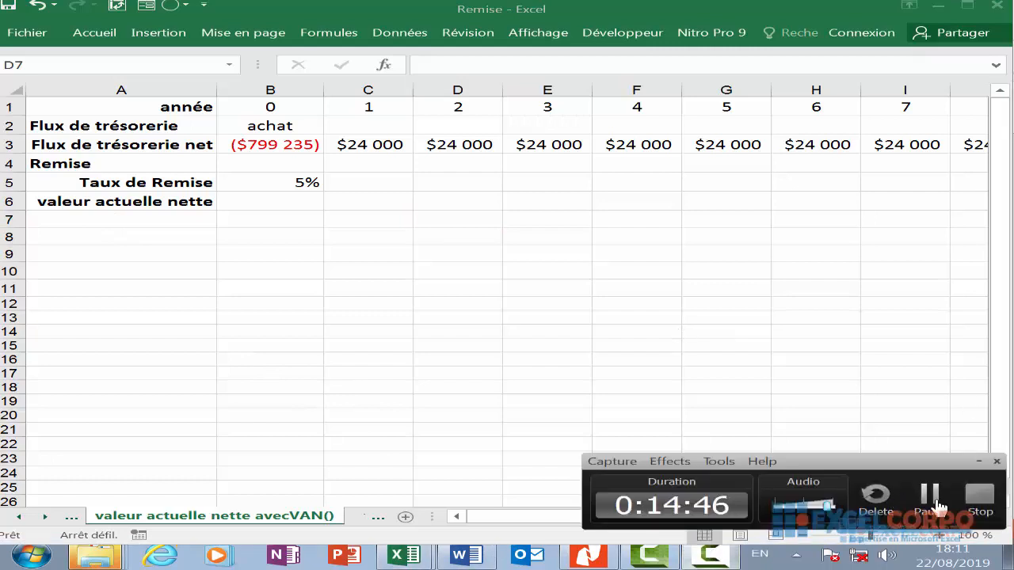
click(931, 496)
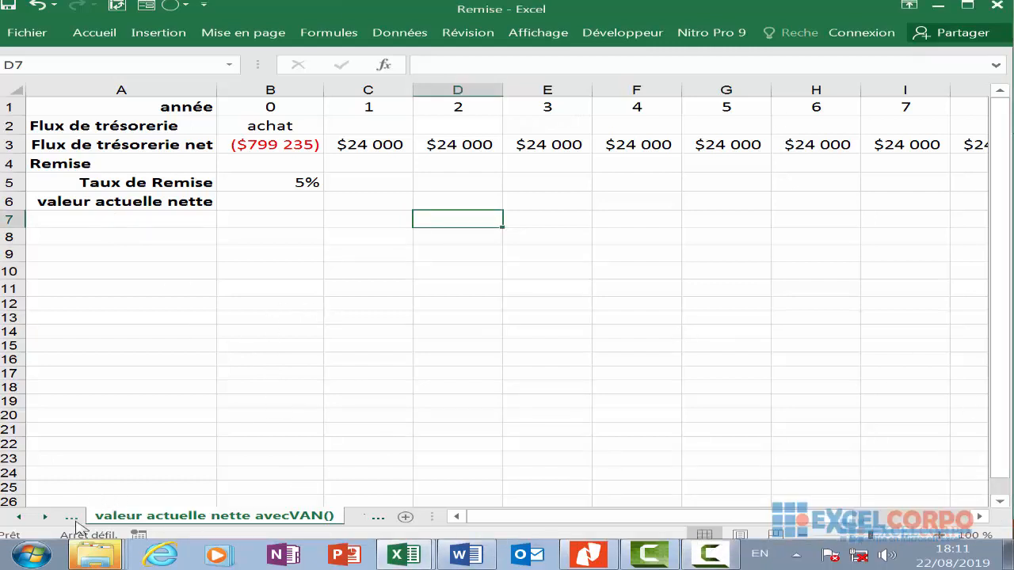
Start a VAN formula in L12 below the year 10 results on the actualisé les flux de trésorerie sheet.
click(73, 518)
drag(581, 520, 694, 525)
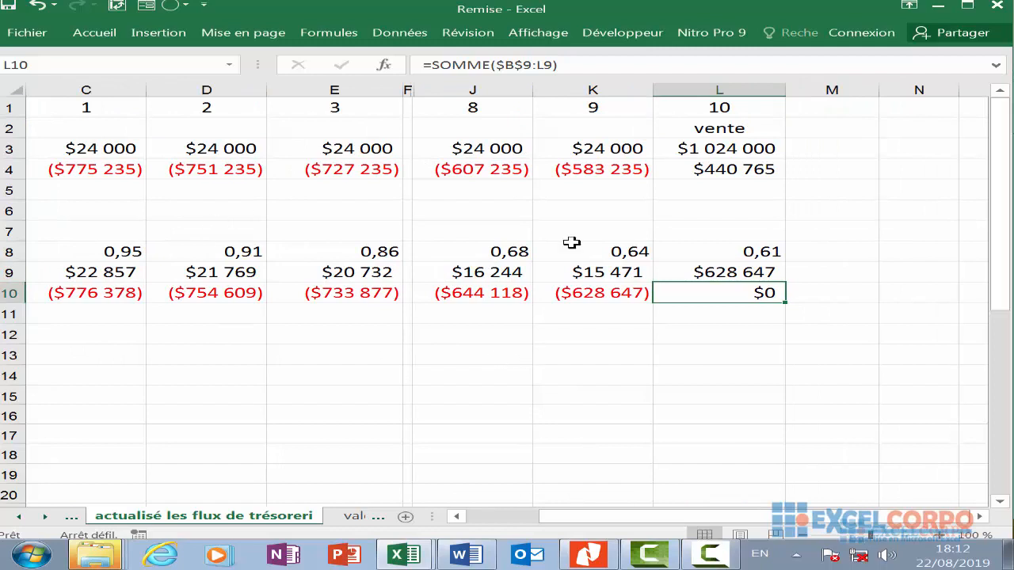
click(709, 311)
click(707, 327)
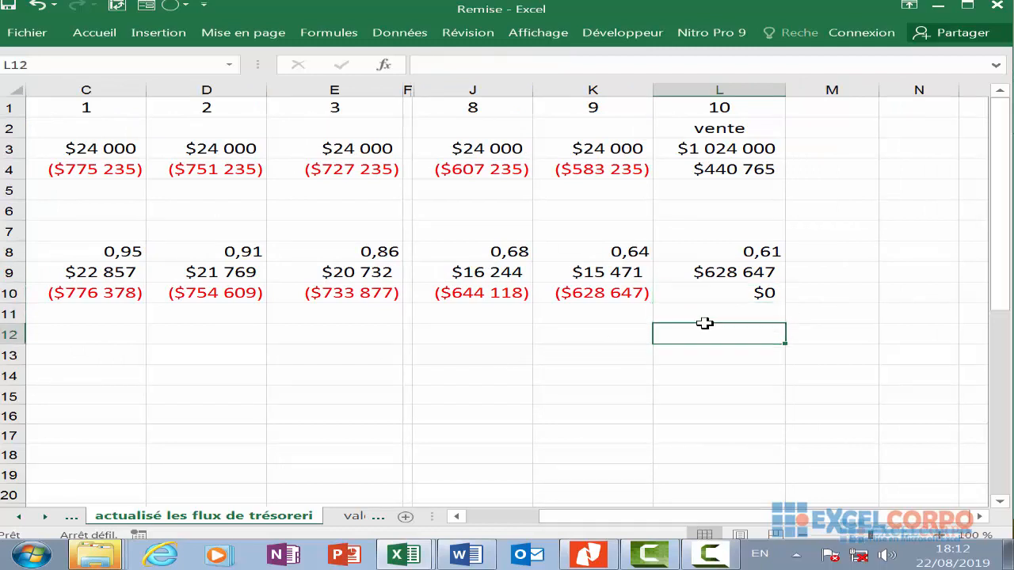
text(=van)
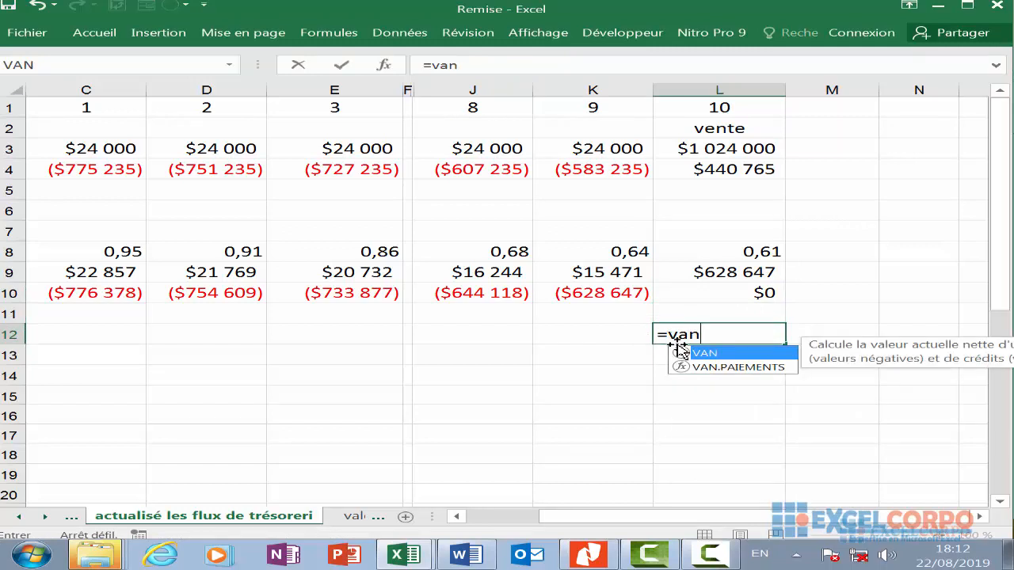
double_click(743, 354)
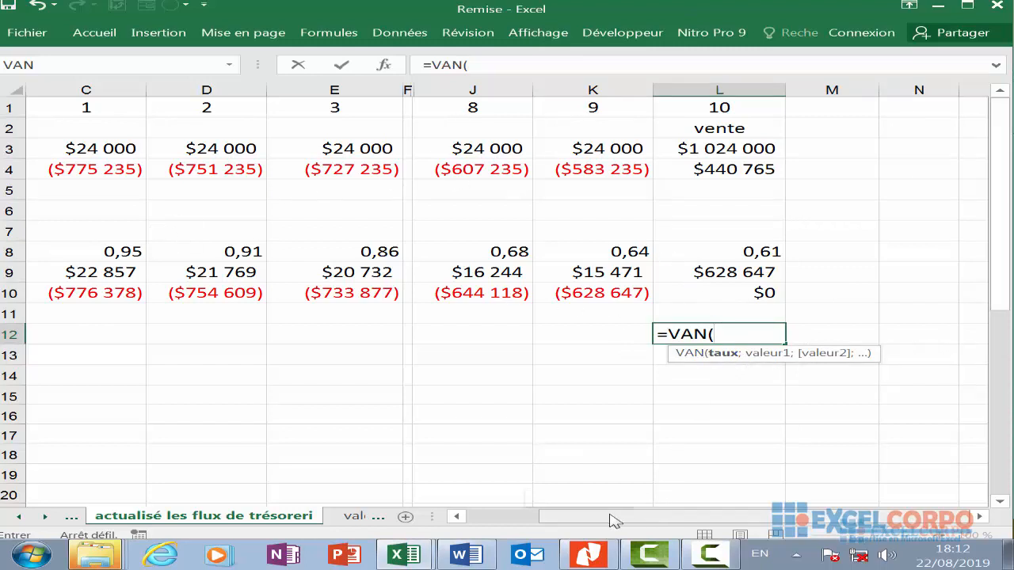
Reference the Taux de Remise cell B7 as the rate argument of the VAN formula.
drag(611, 520, 505, 496)
click(492, 149)
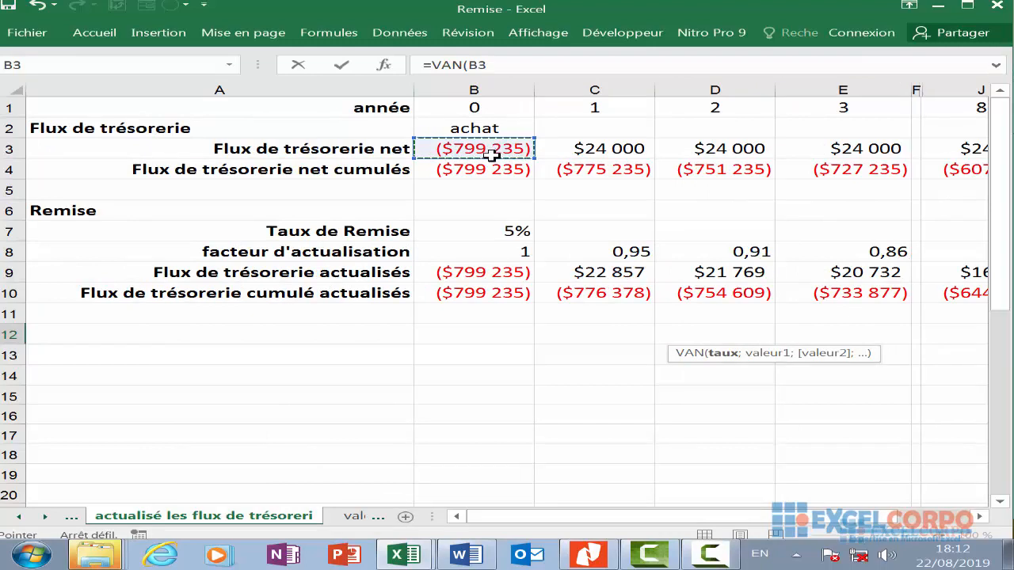
key(BackSpace)
key(BackSpace)
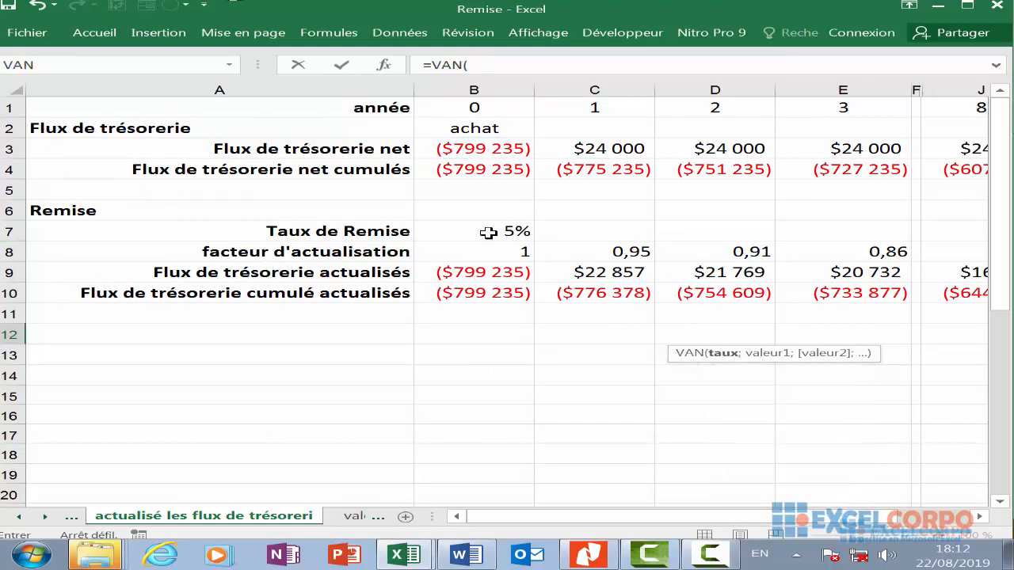
click(542, 231)
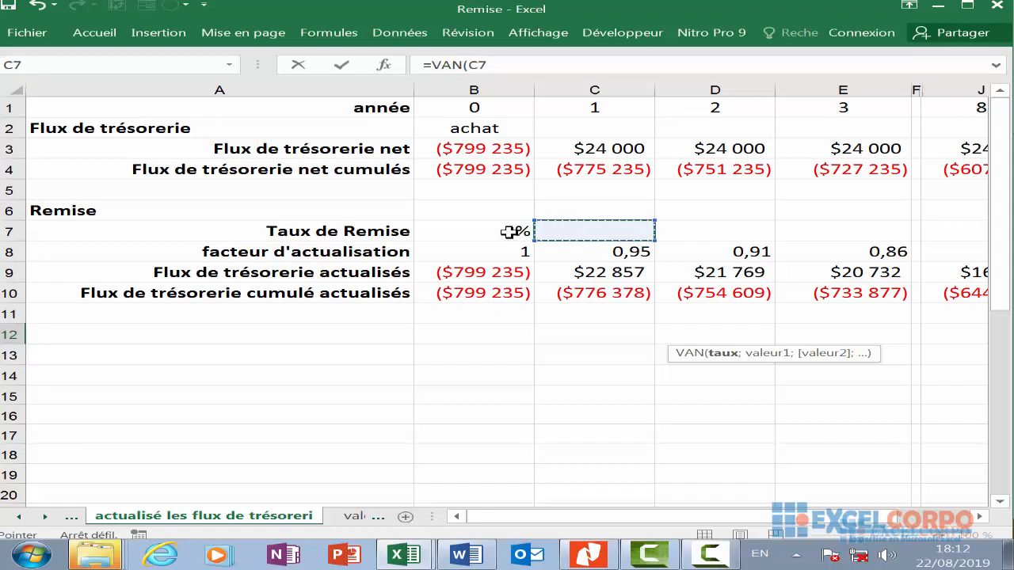
click(510, 234)
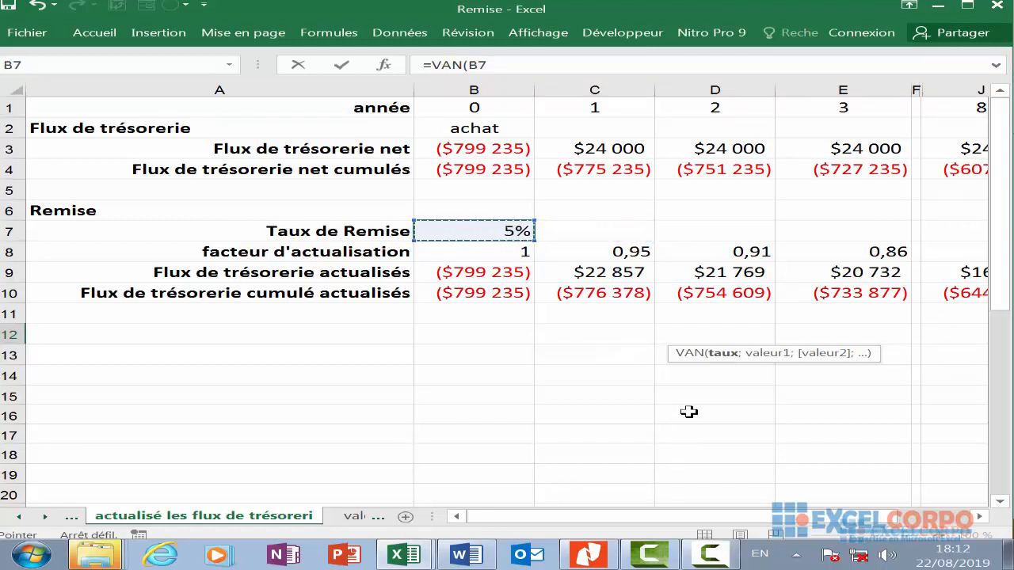
Complete the VAN formula in L12 with the net cash flows B3:L3 as its values.
drag(524, 516, 573, 500)
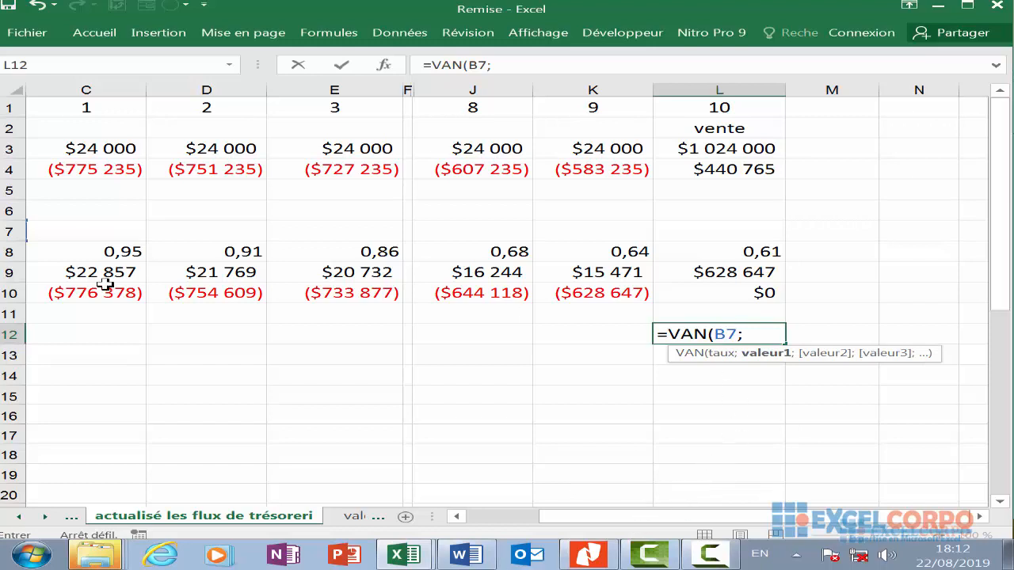
drag(705, 517, 513, 524)
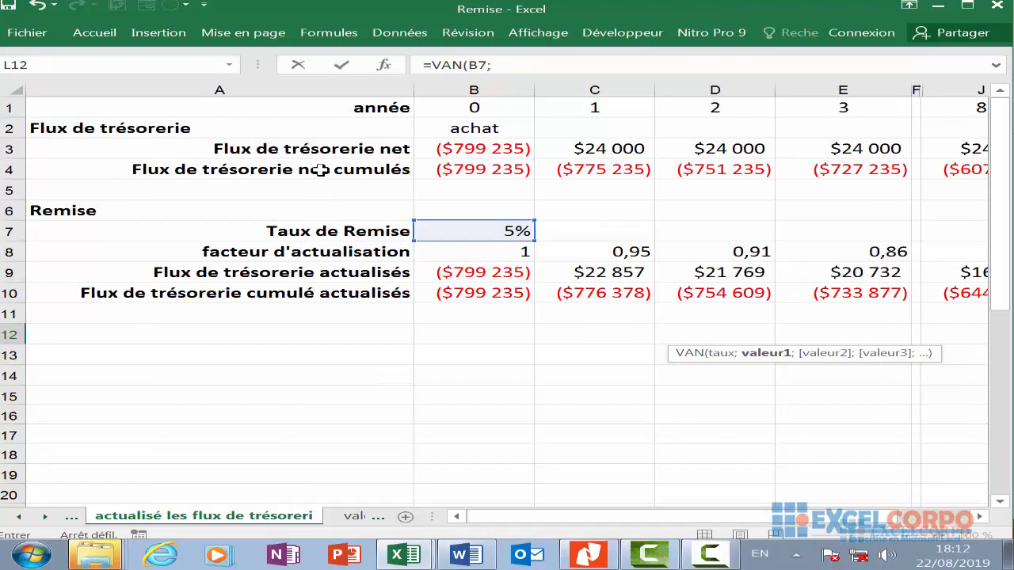
click(457, 150)
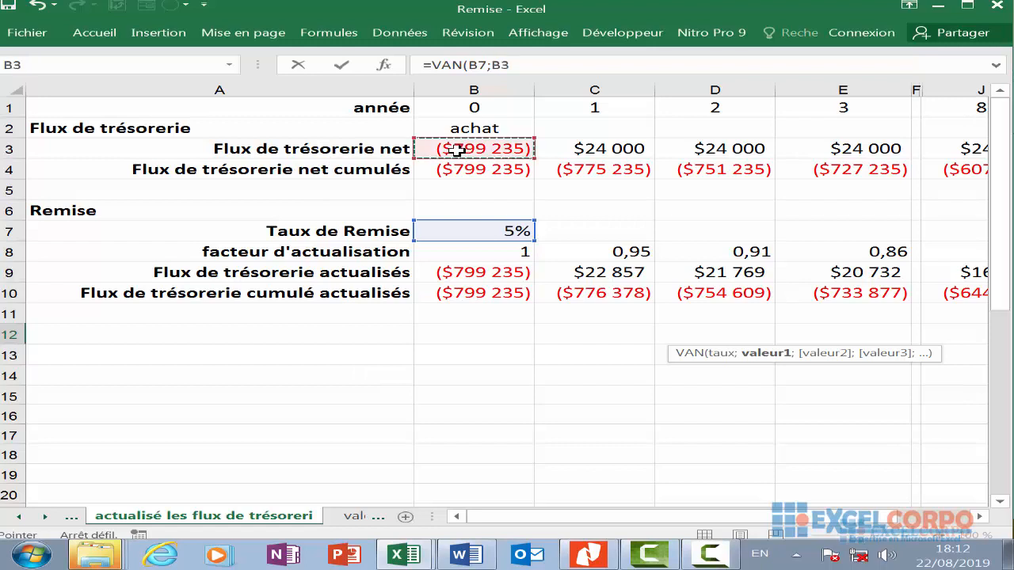
drag(457, 149, 747, 149)
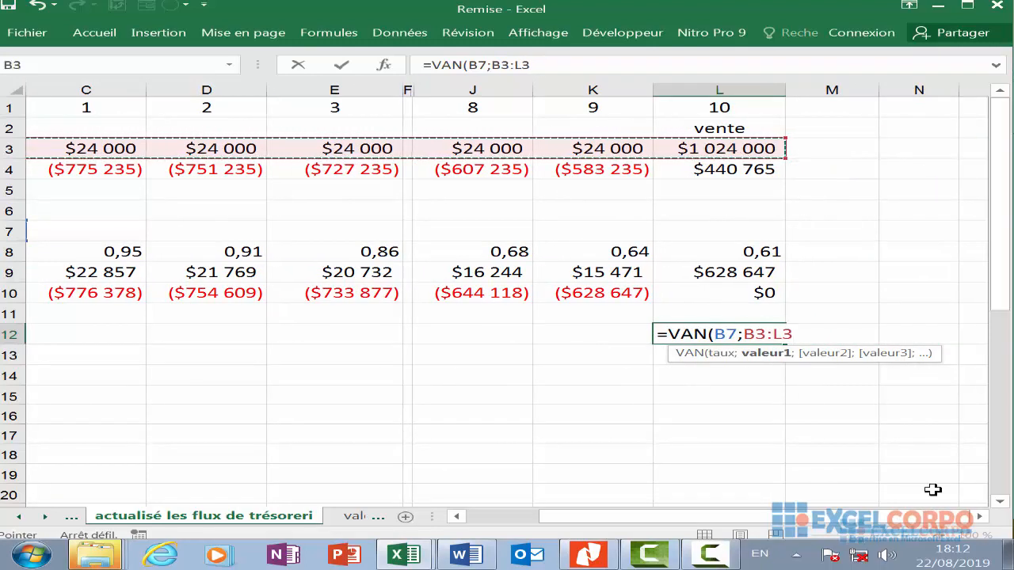
drag(849, 521, 823, 520)
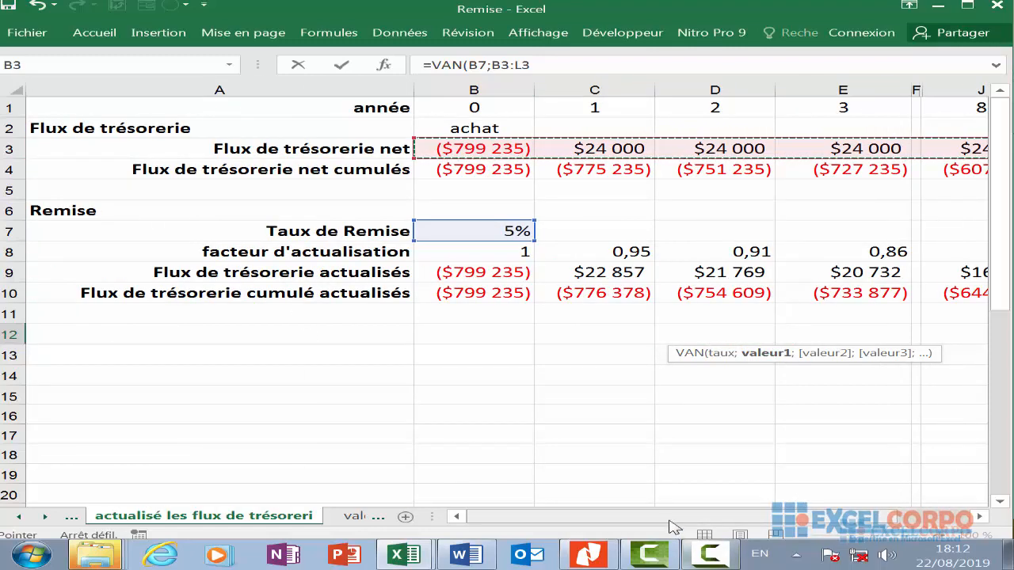
mouse_move(673, 518)
mouse_down()
mouse_move(839, 523)
mouse_move(673, 522)
mouse_up()
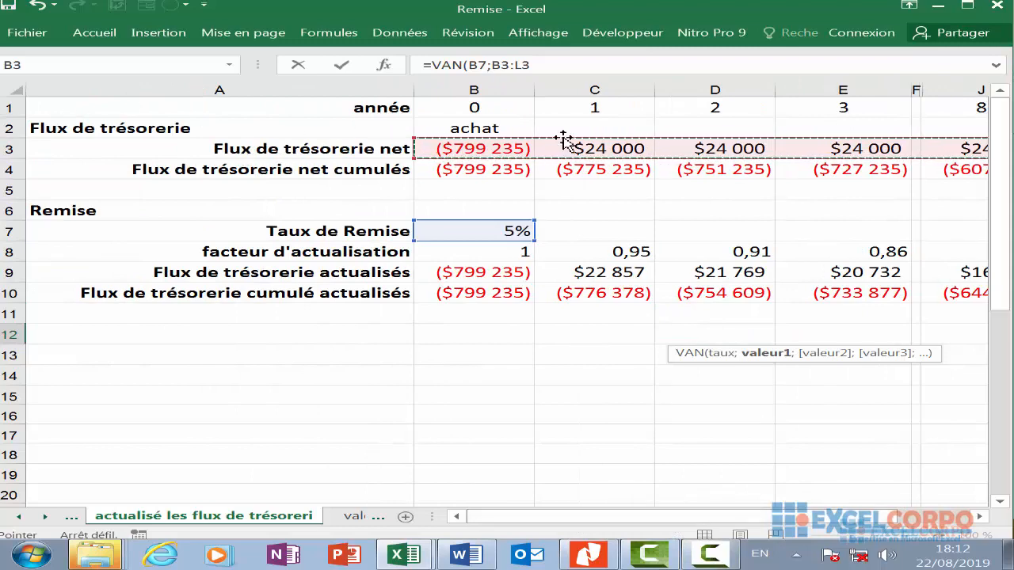
drag(511, 517, 744, 518)
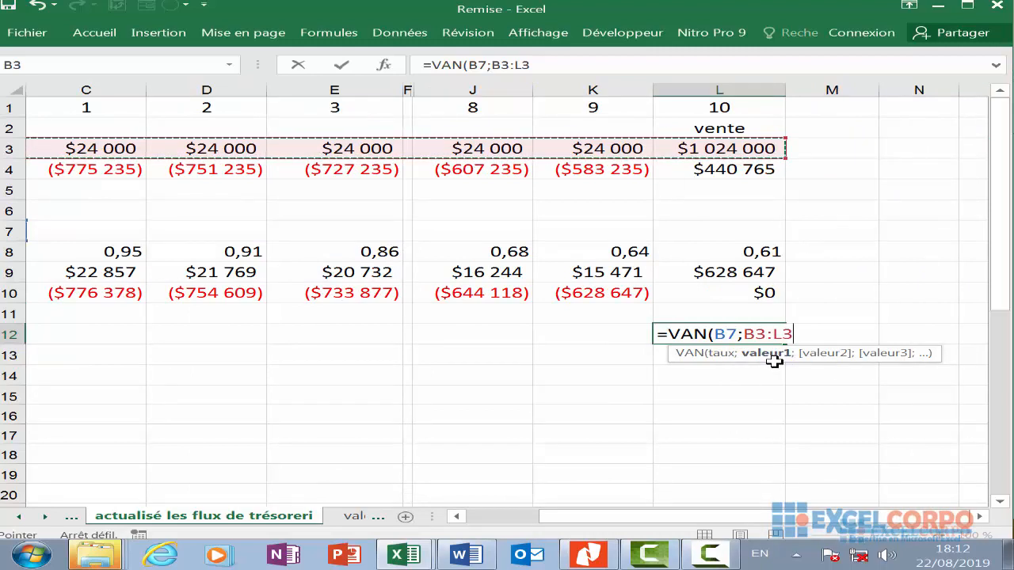
text())
key(Return)
Format the VAN result in L12 as Monétaire with the $ Anglais (États-Unis) symbol.
click(752, 334)
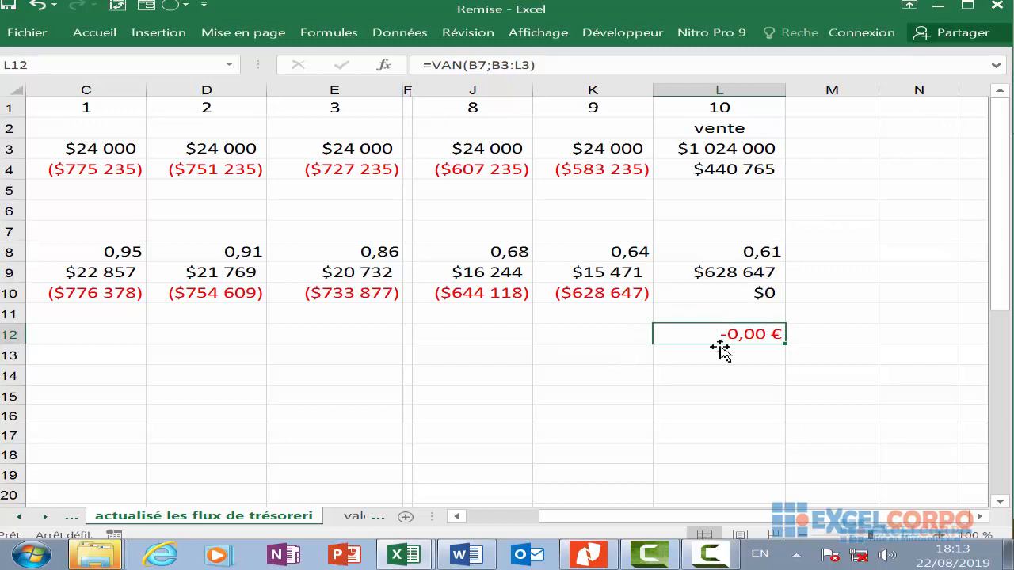
right_click(758, 336)
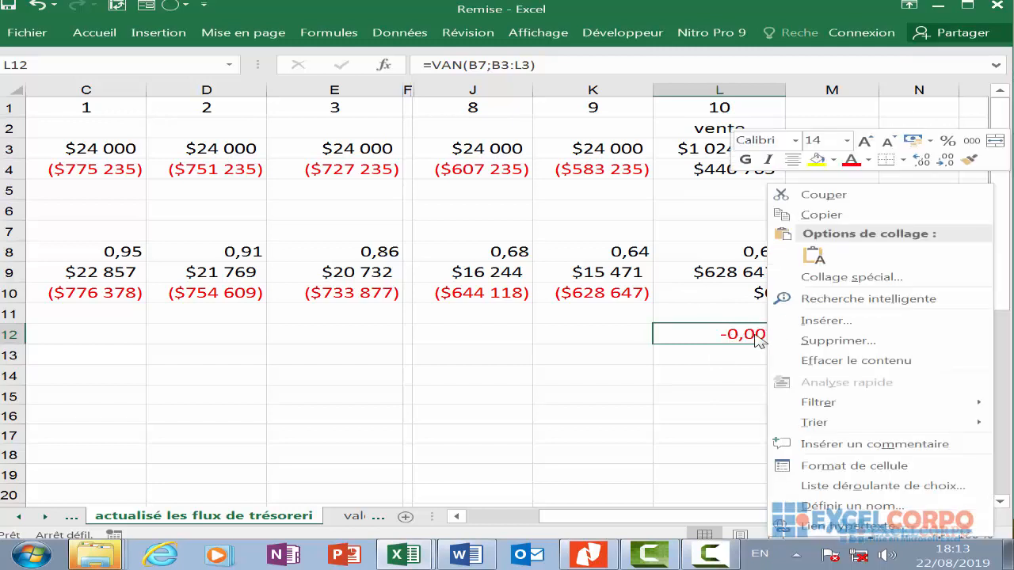
click(840, 466)
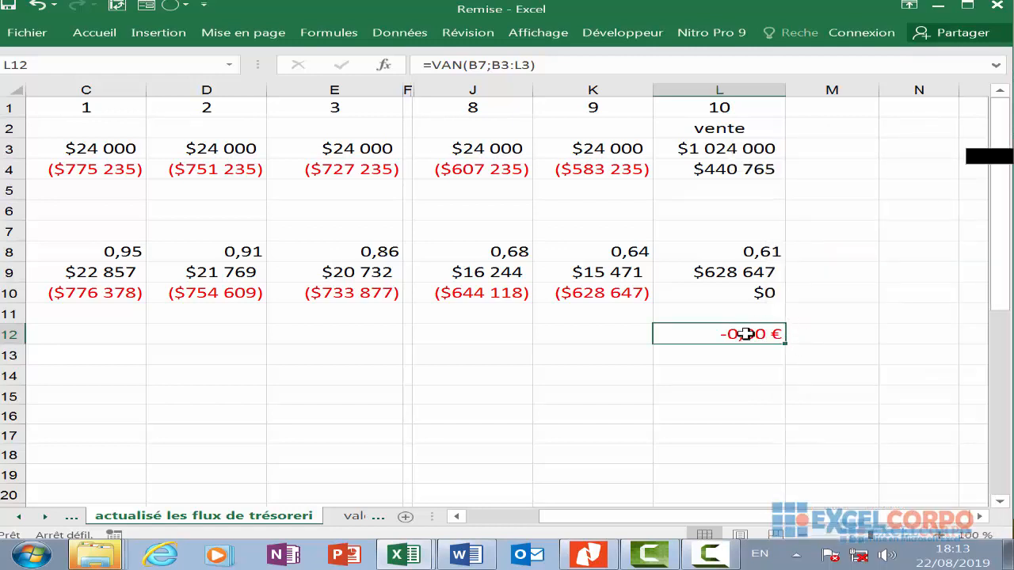
right_click(746, 334)
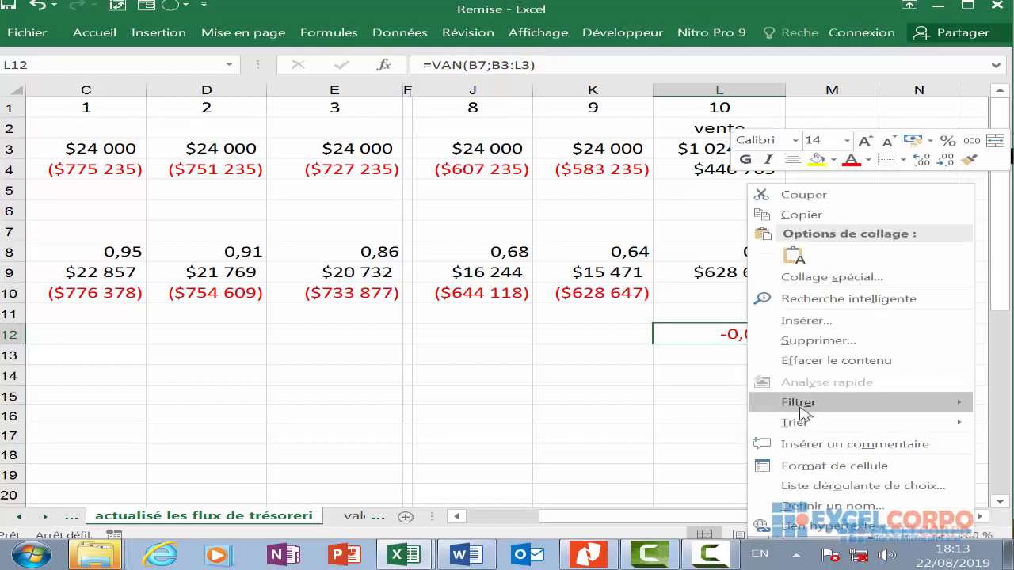
click(749, 467)
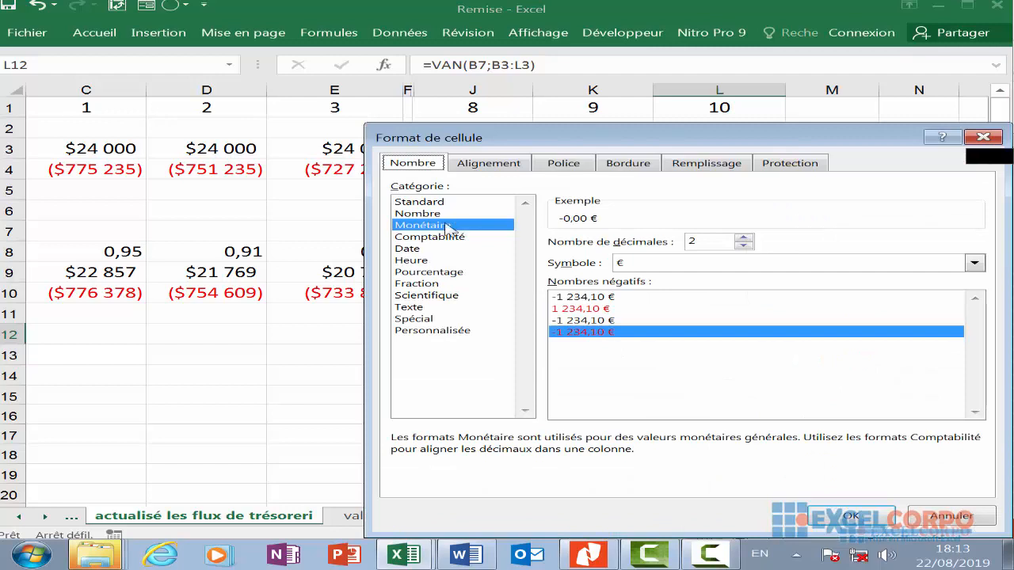
click(974, 263)
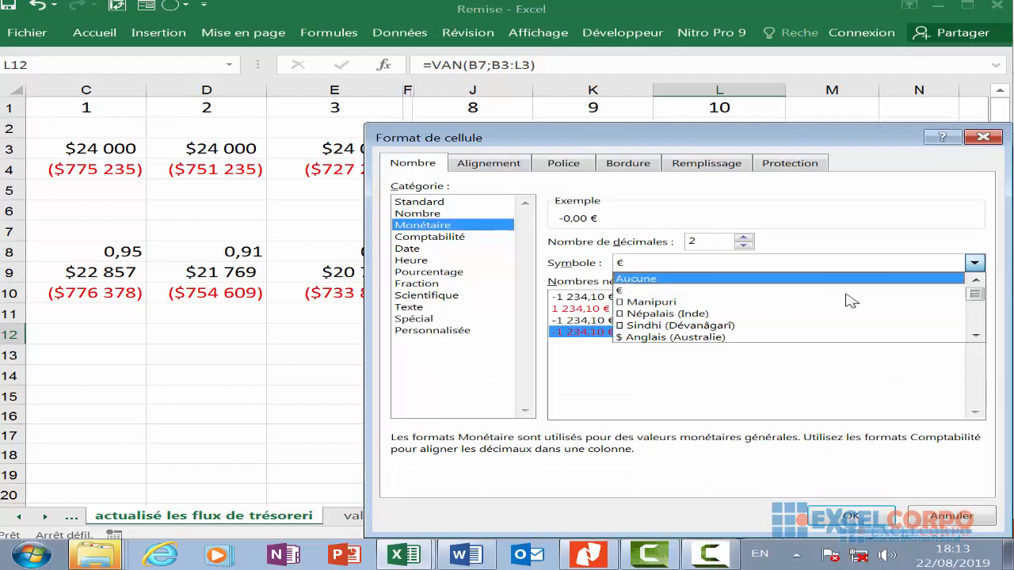
scroll(715, 320, down, 2)
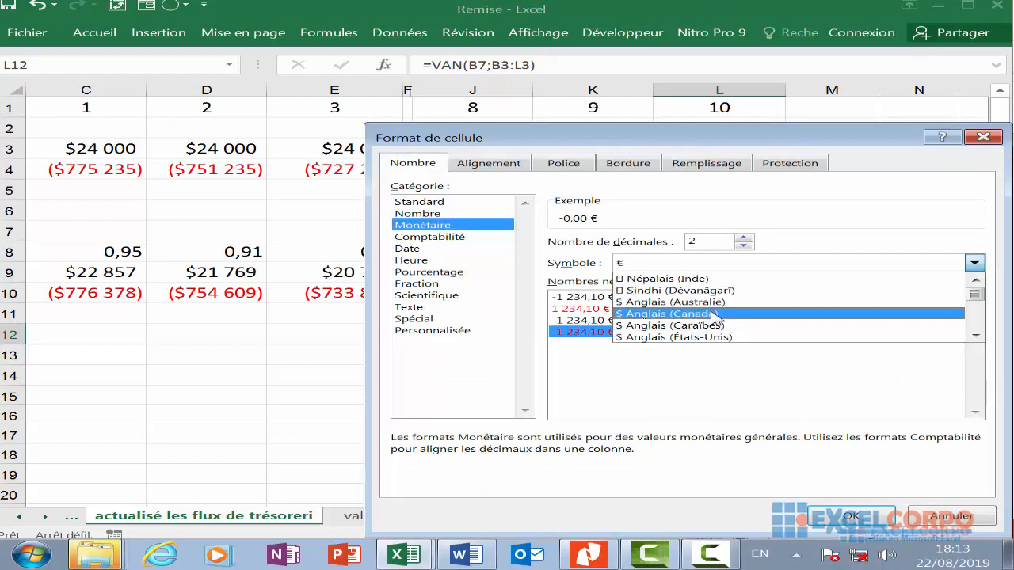
scroll(719, 317, down, 2)
click(720, 315)
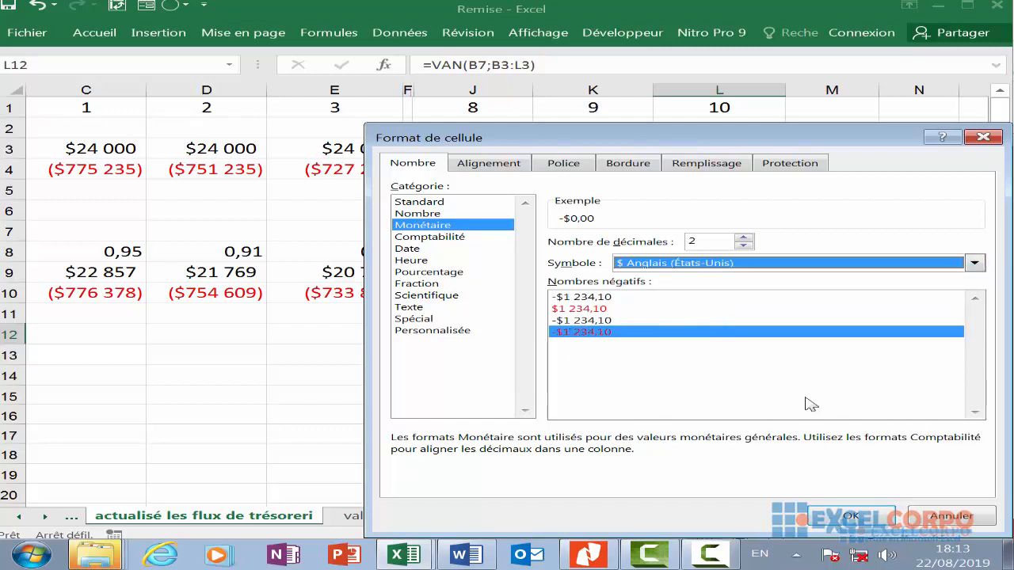
click(851, 515)
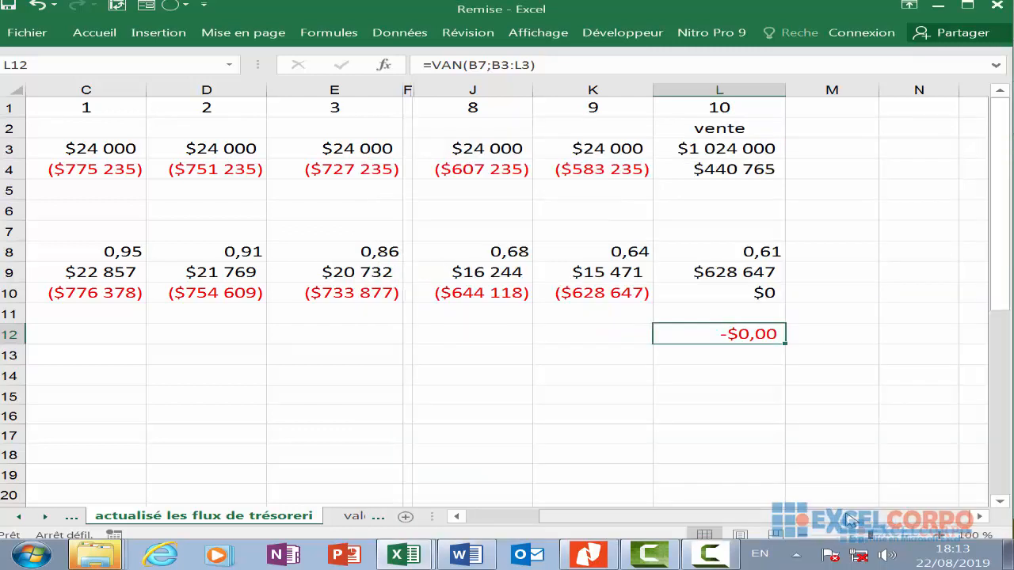
key(Return)
click(765, 333)
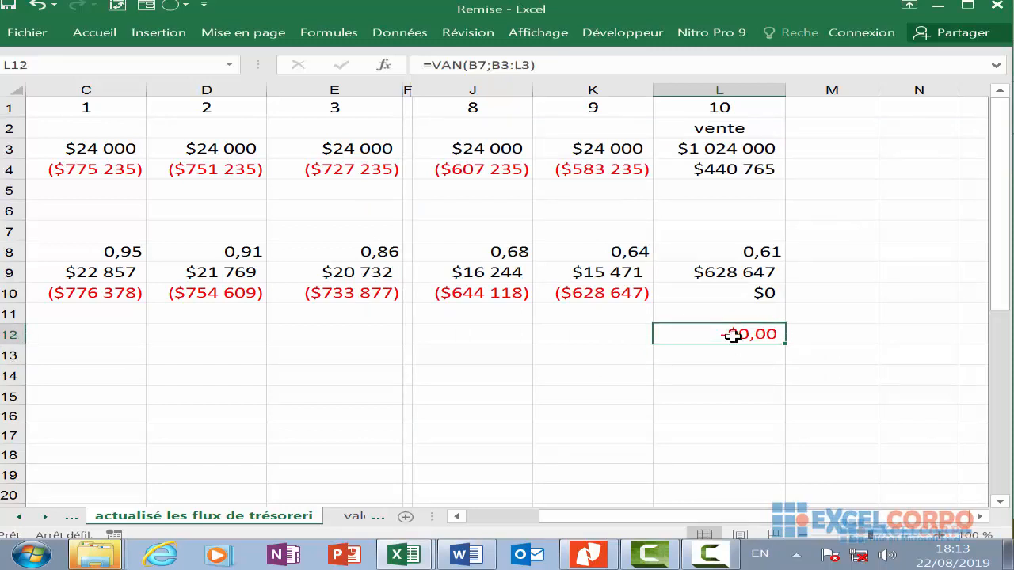
click(563, 378)
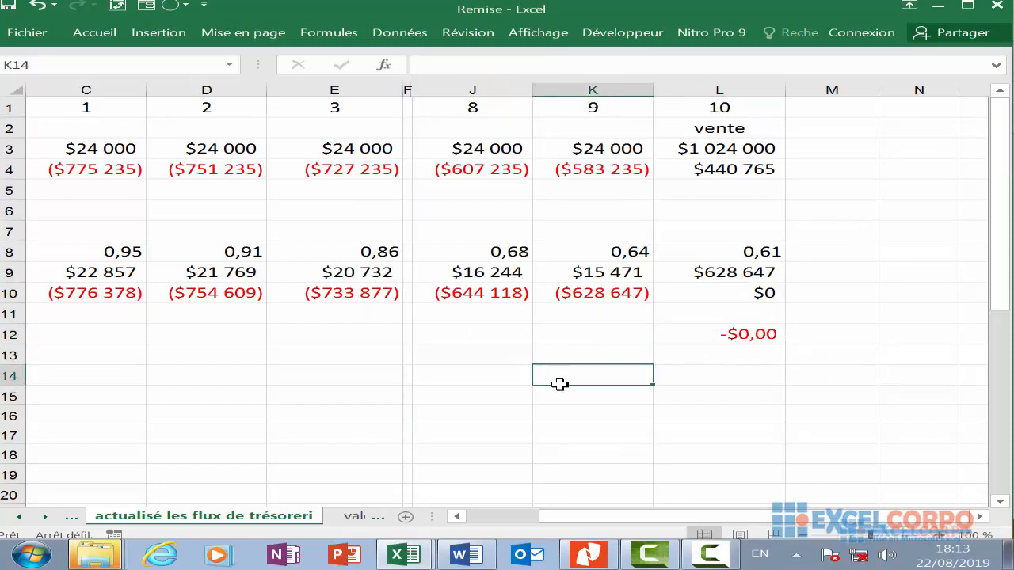
click(719, 556)
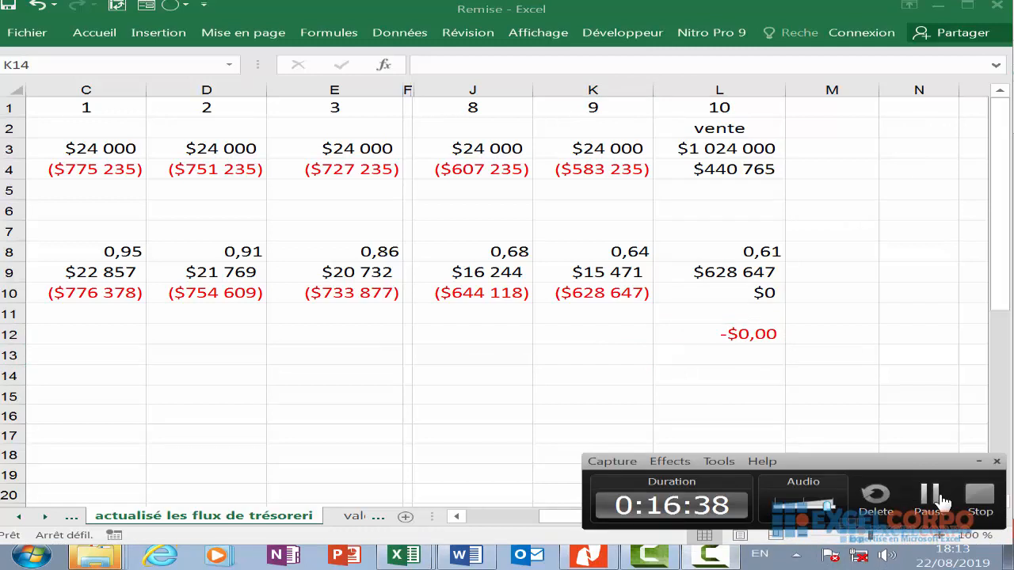
click(937, 498)
Open the valeur actuelle nette avecVAN() sheet and examine its years, purchase and sale labels, net cash flows and Taux de Remise.
click(346, 516)
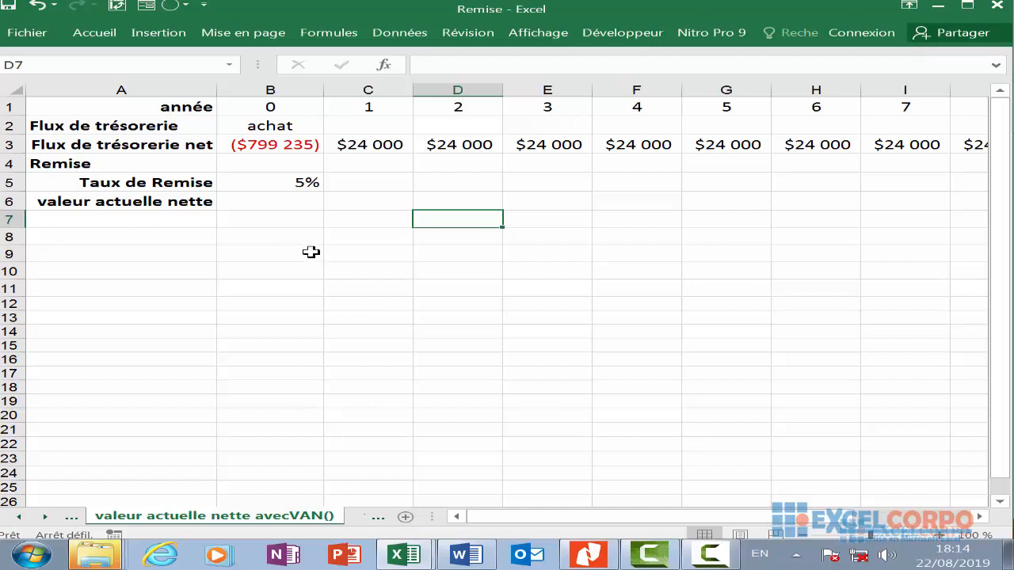
click(295, 184)
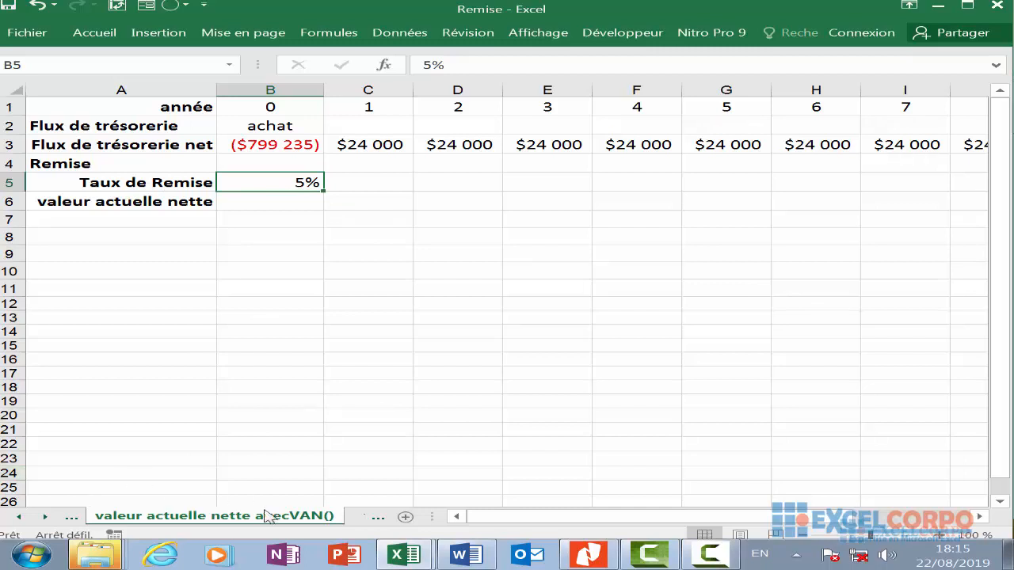
click(263, 197)
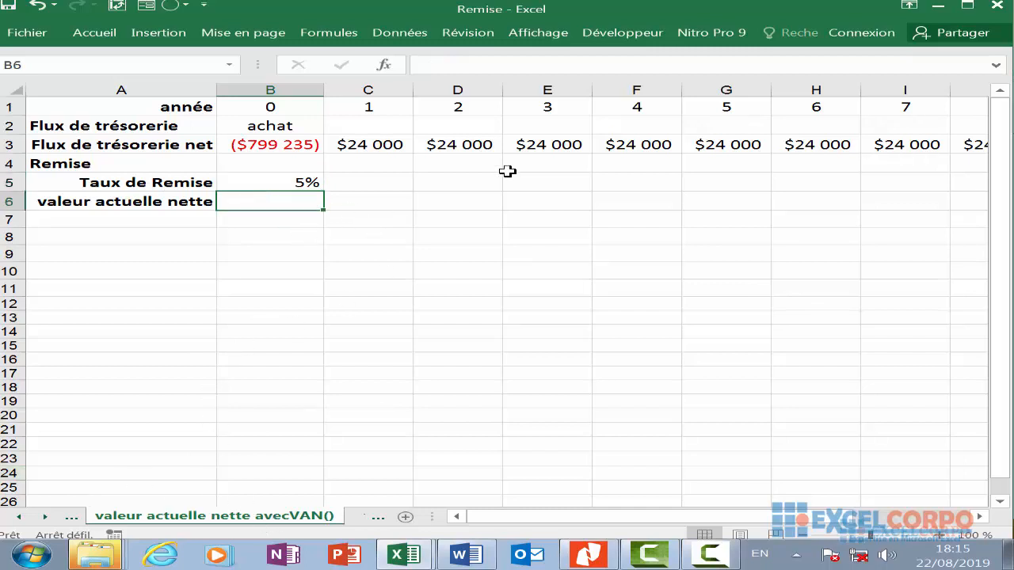
click(204, 103)
click(296, 111)
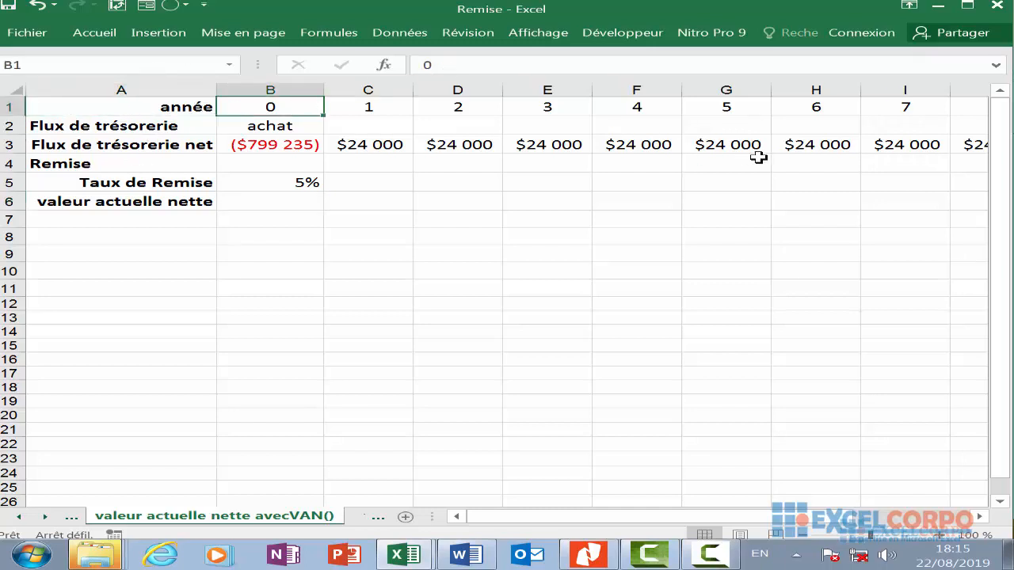
drag(547, 518, 475, 519)
click(781, 127)
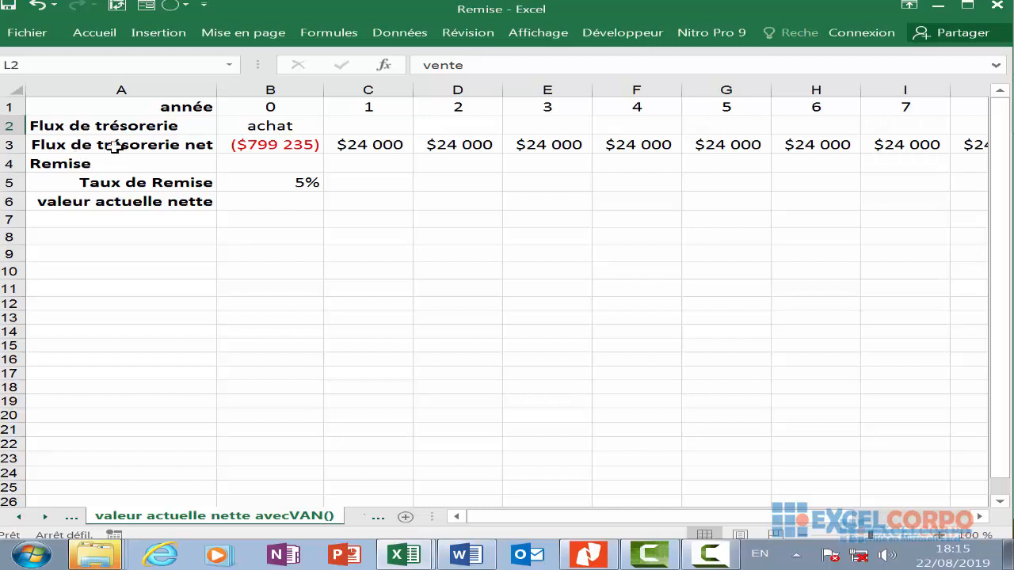
click(283, 145)
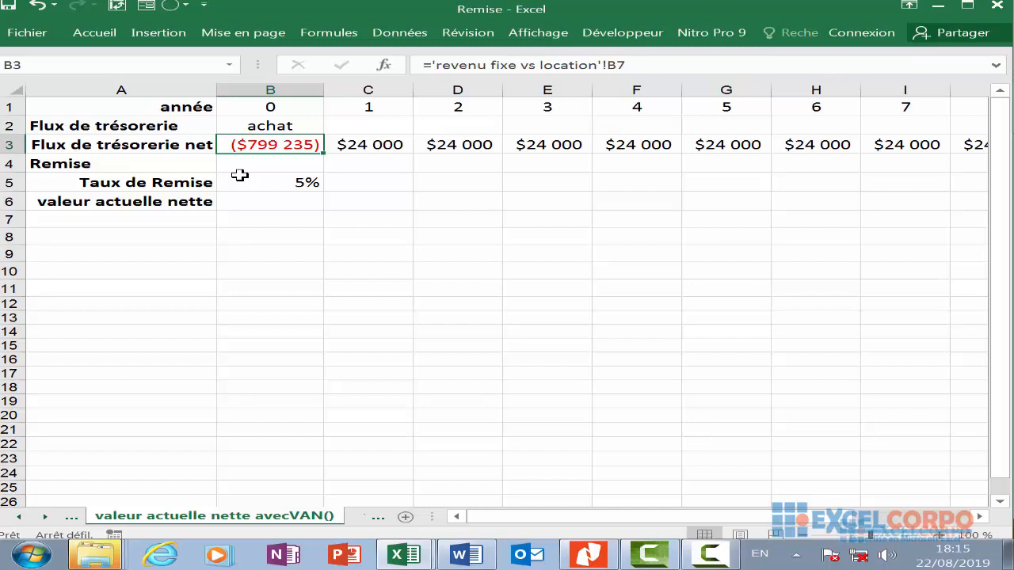
click(364, 145)
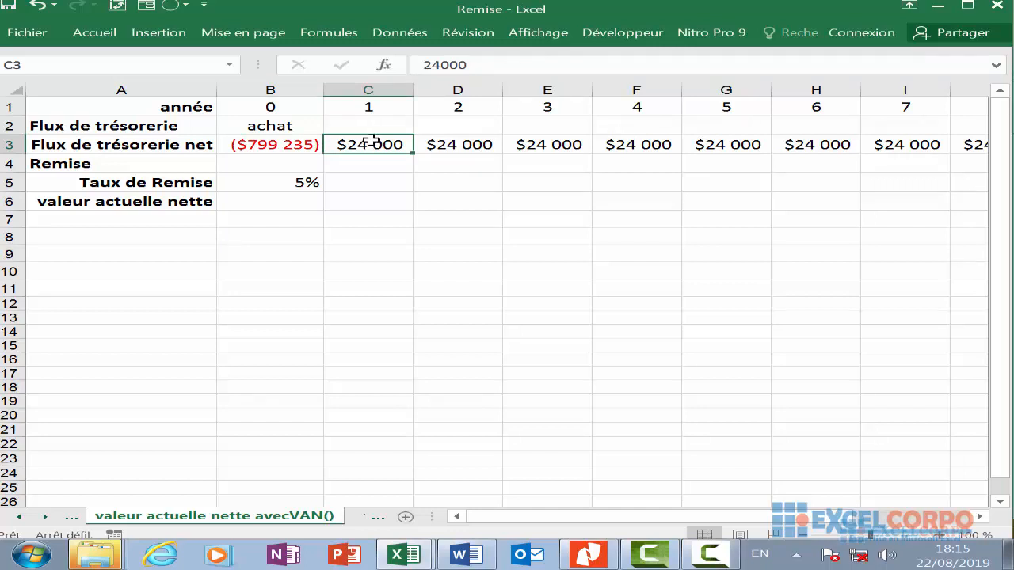
click(448, 145)
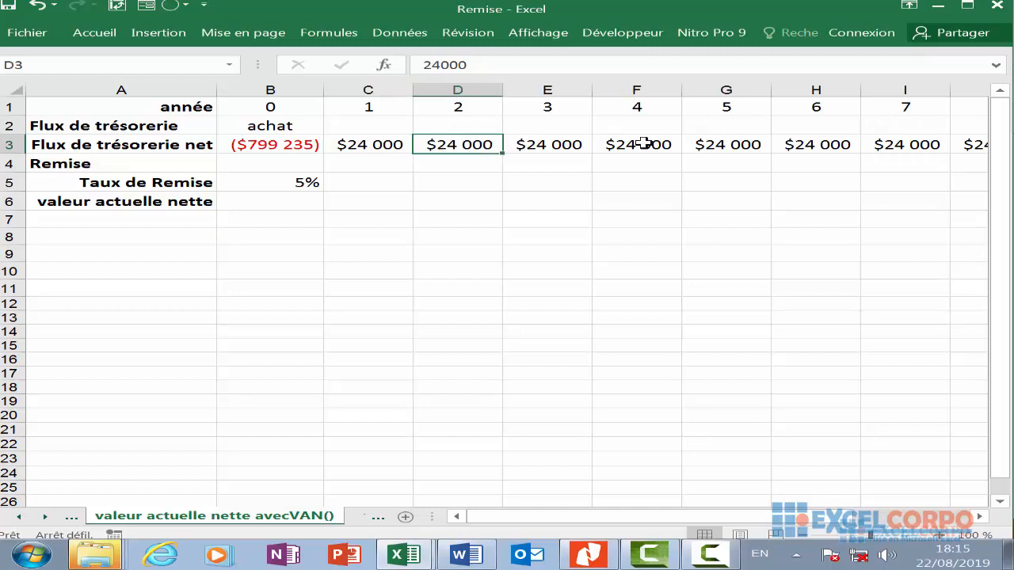
drag(516, 517, 554, 460)
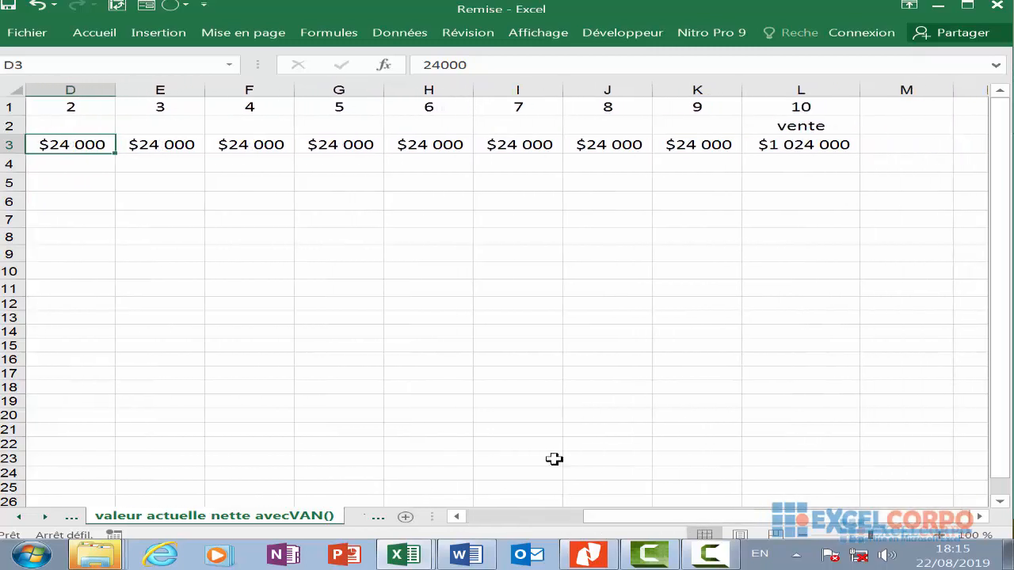
drag(590, 520, 420, 499)
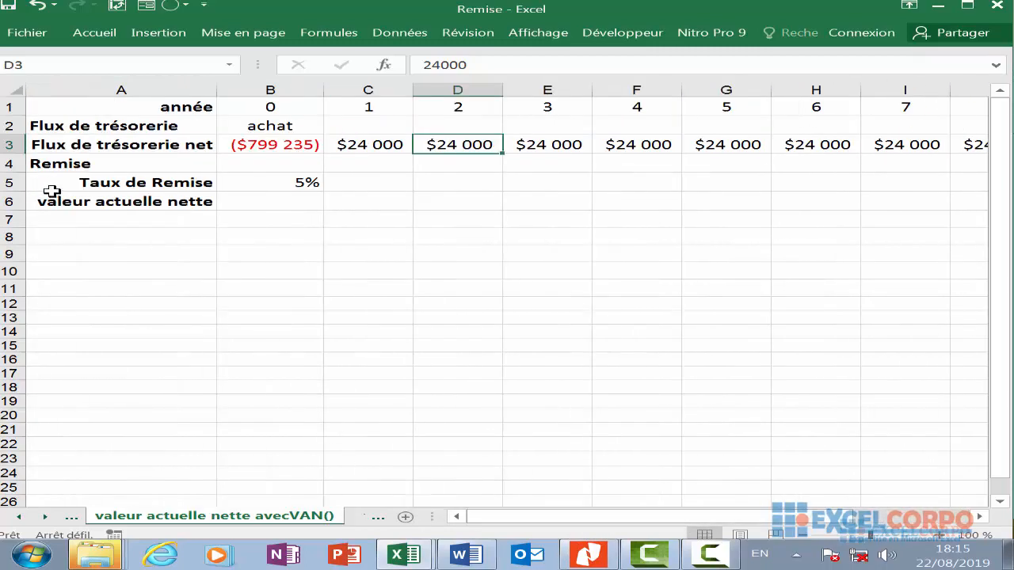
click(259, 188)
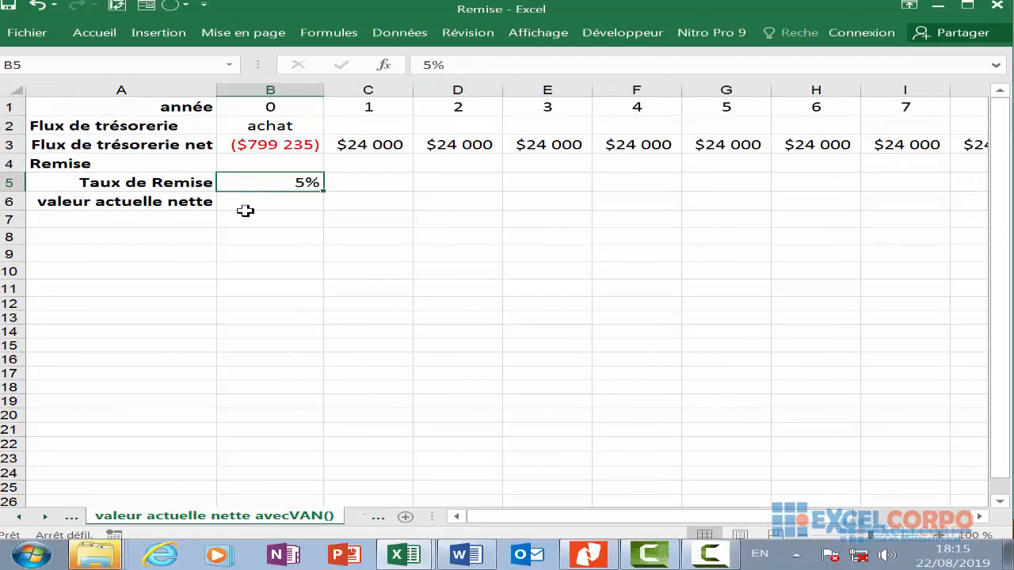
Enter a VAN formula in B6 using the Taux de Remise B5 as rate and the net cash flows B3:L3 as values.
click(252, 202)
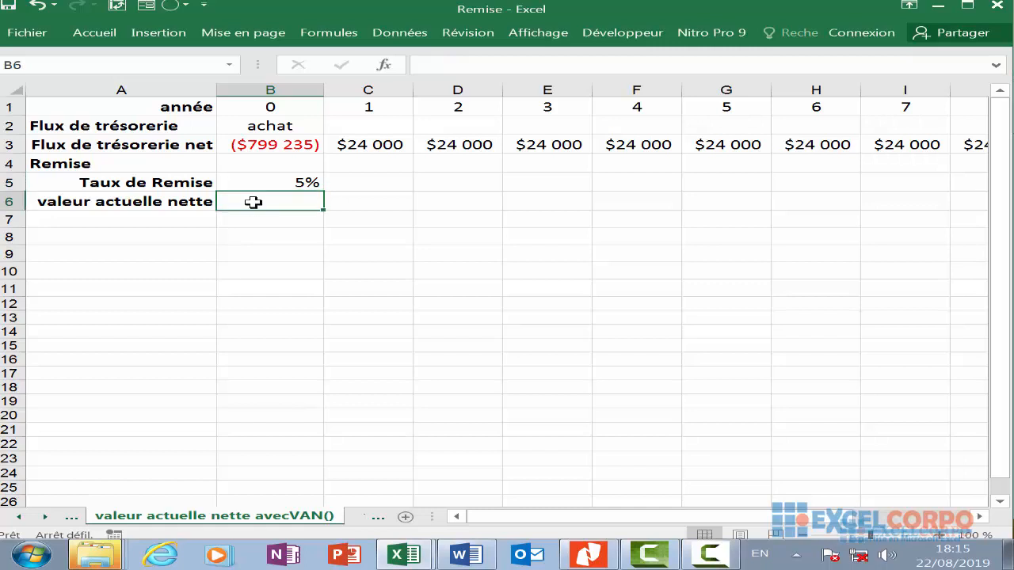
text(=)
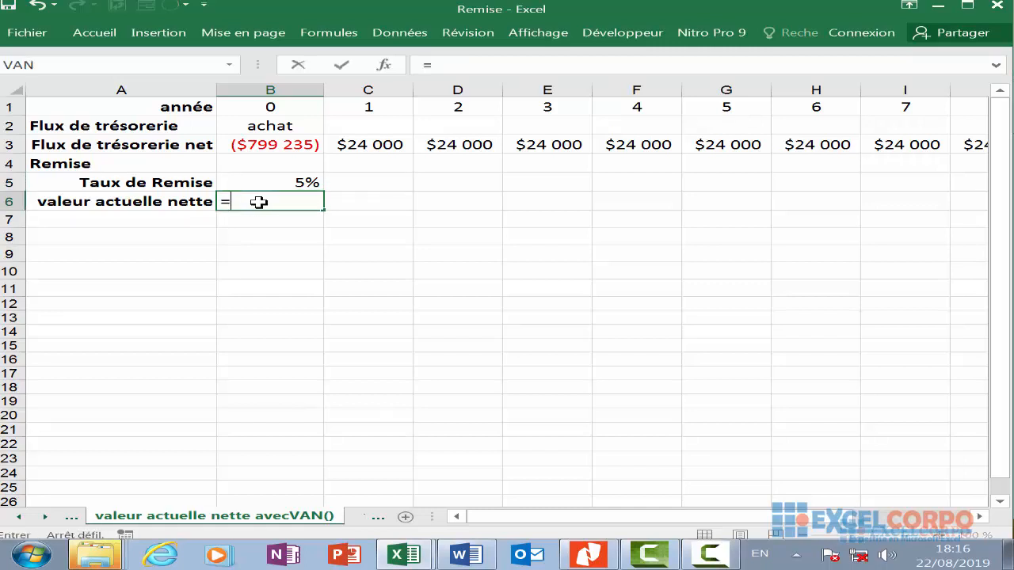
text(van)
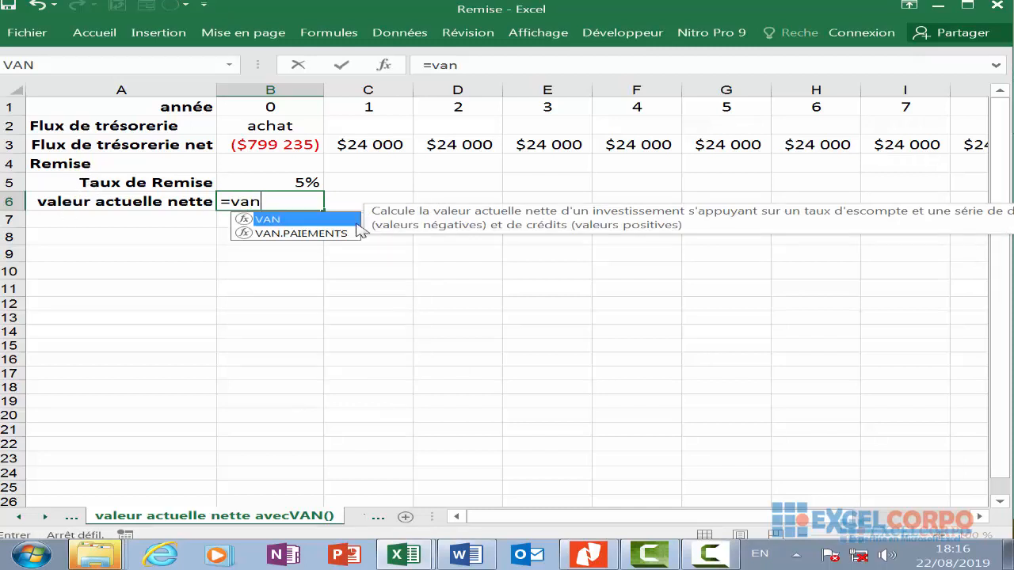
key(Tab)
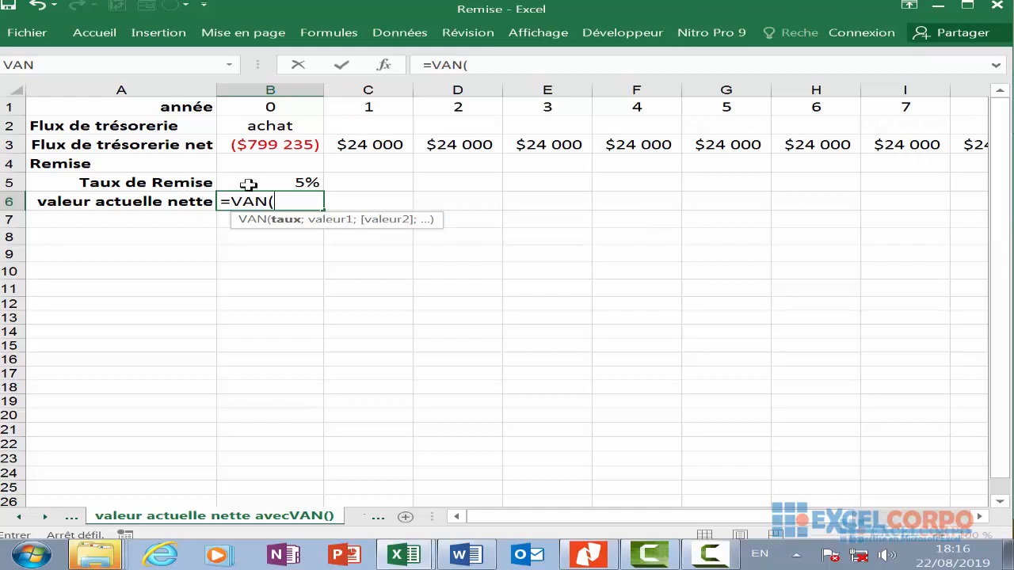
click(299, 184)
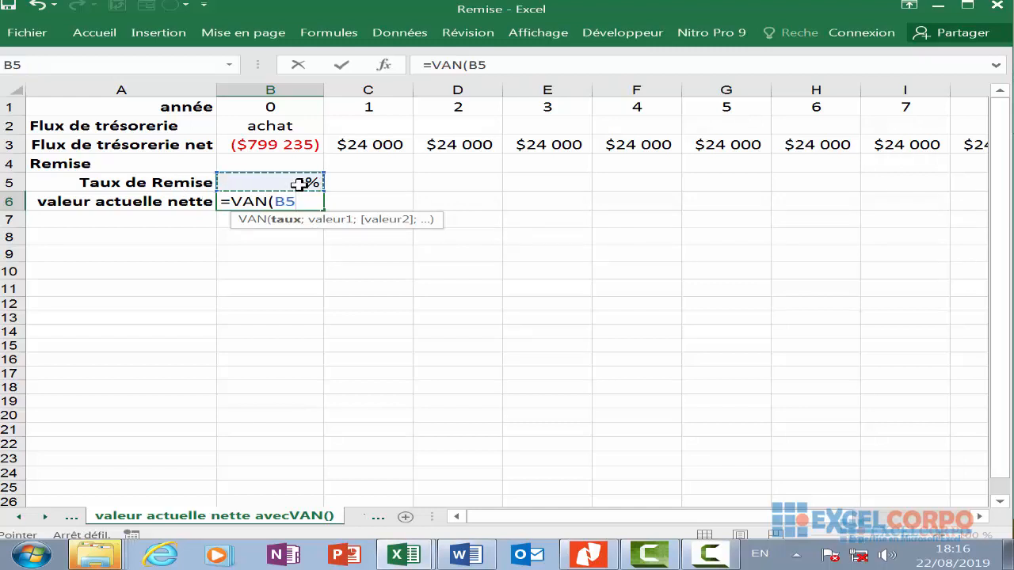
text(;)
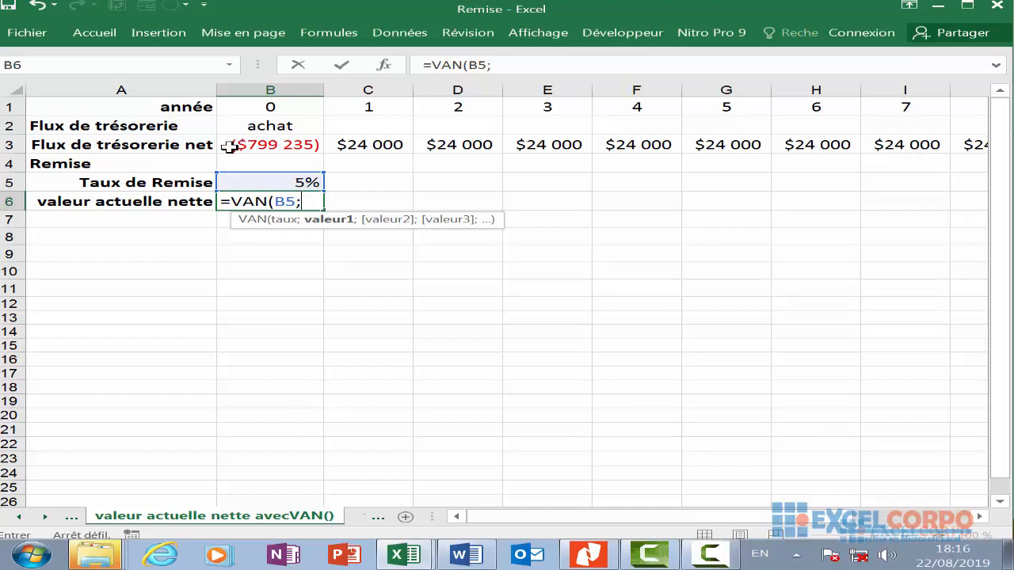
drag(229, 147, 853, 143)
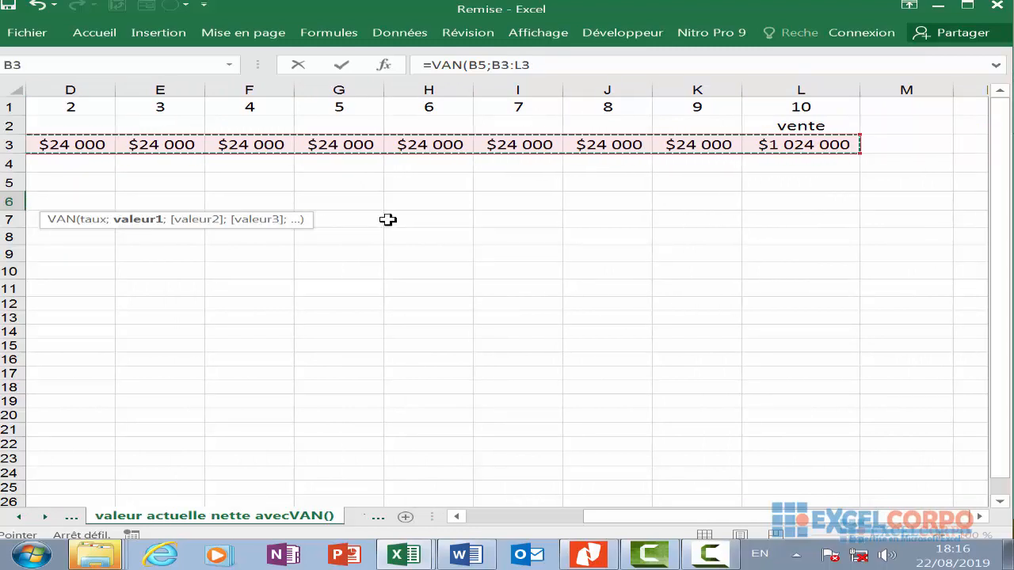
text())
key(Return)
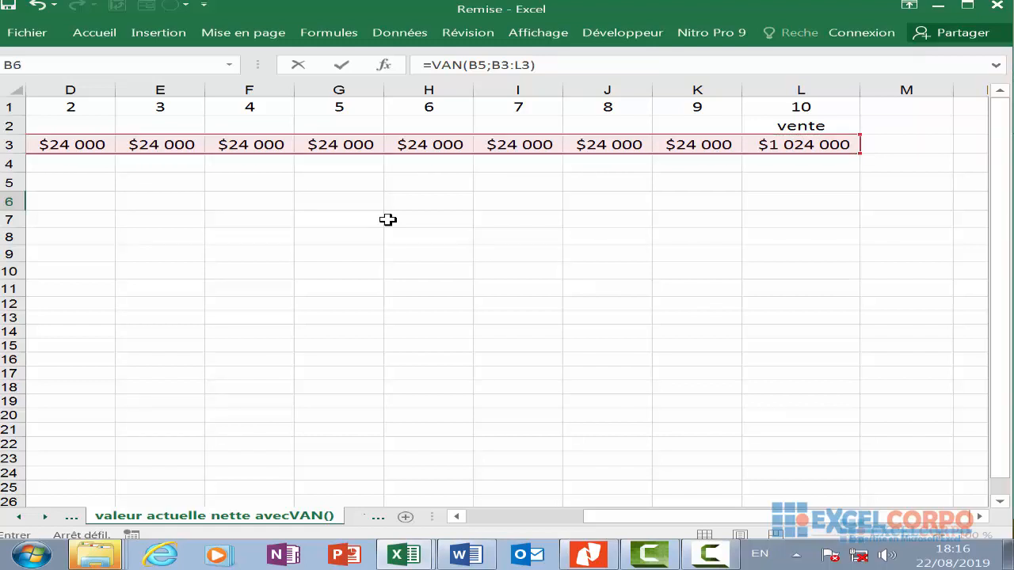
Multiply the VAN formula in B6 by (1+B5) and validate it to calculate the net present value.
text(*(1+)
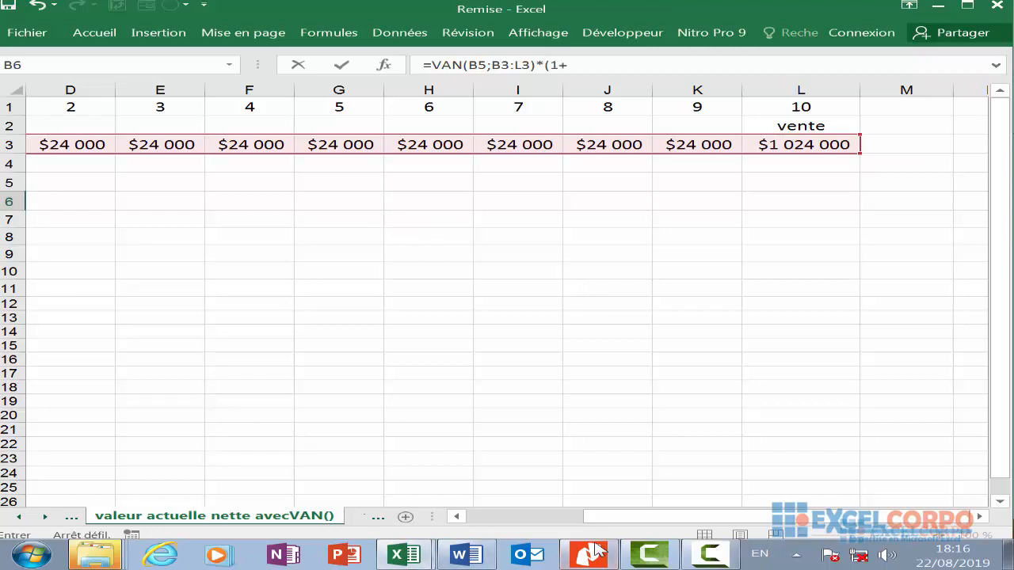
drag(615, 517, 485, 519)
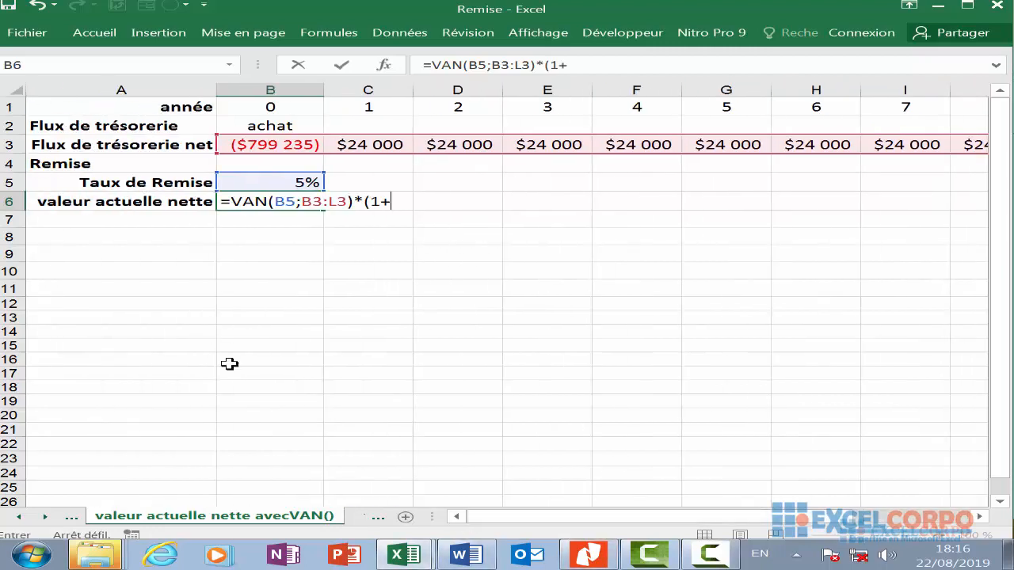
click(274, 182)
click(931, 507)
text())
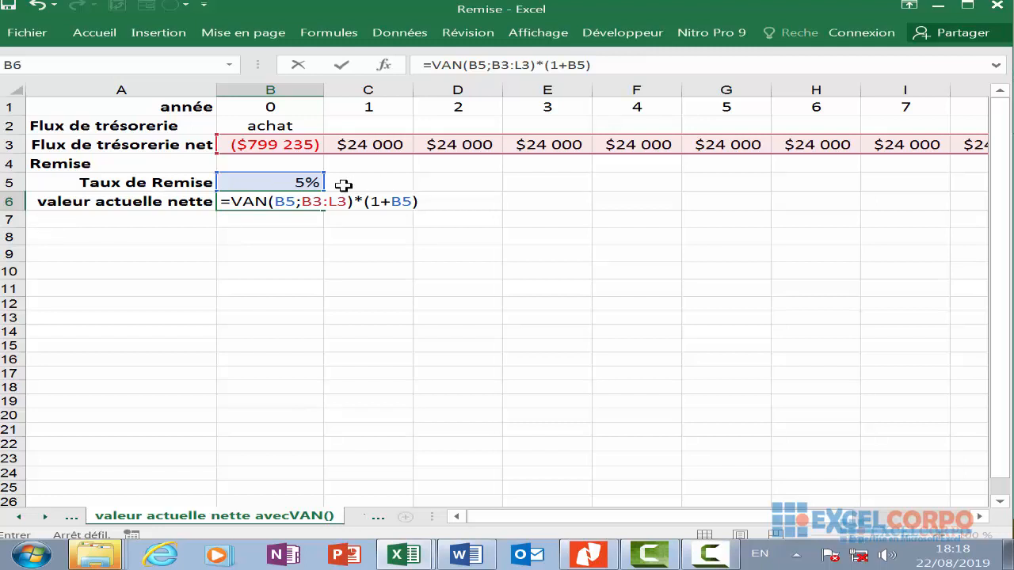
key(Return)
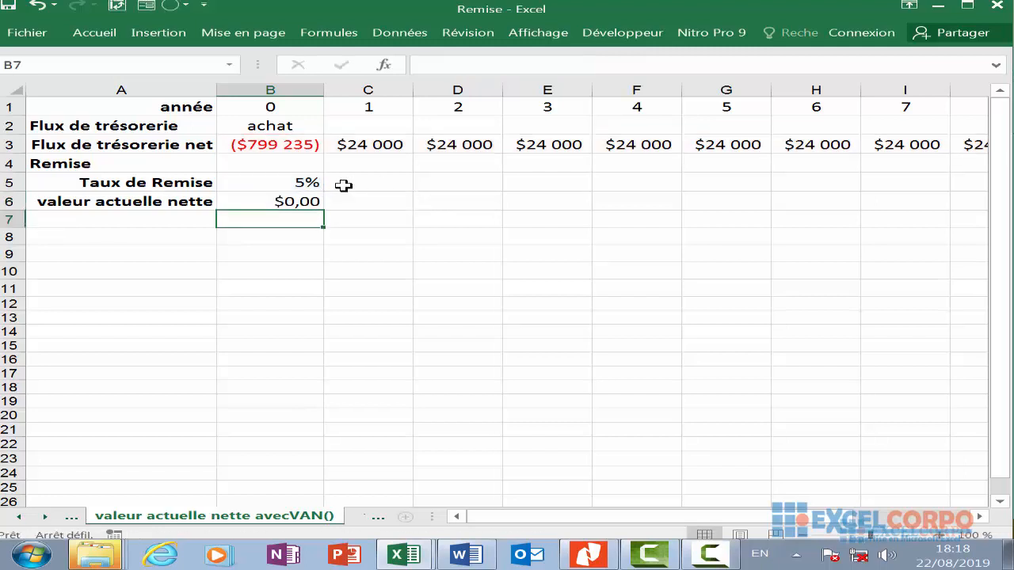
click(297, 203)
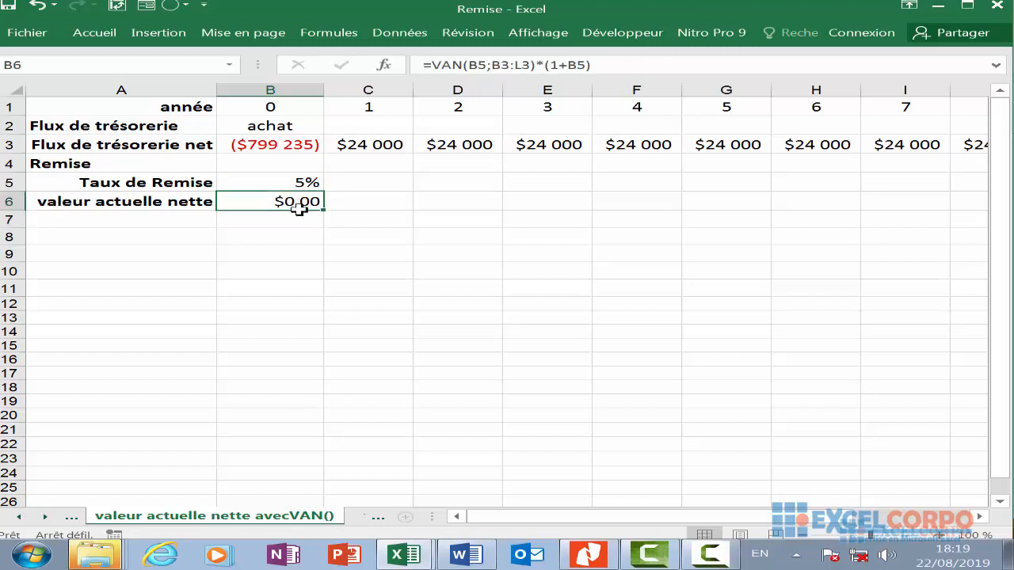
click(300, 220)
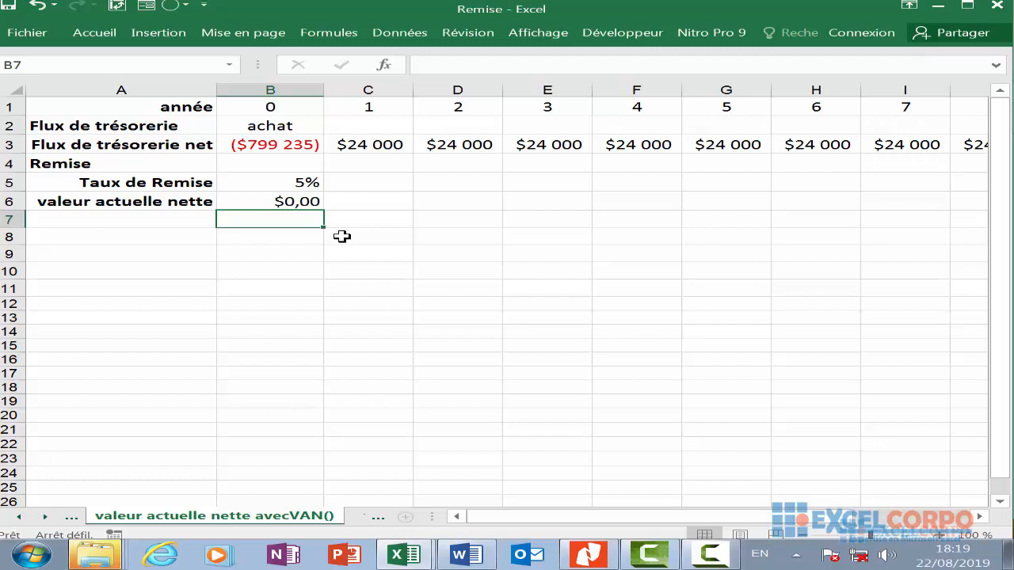
Open the flux de trésorerie variables sheet and examine its years and each year's net cash flow in row 4.
click(378, 519)
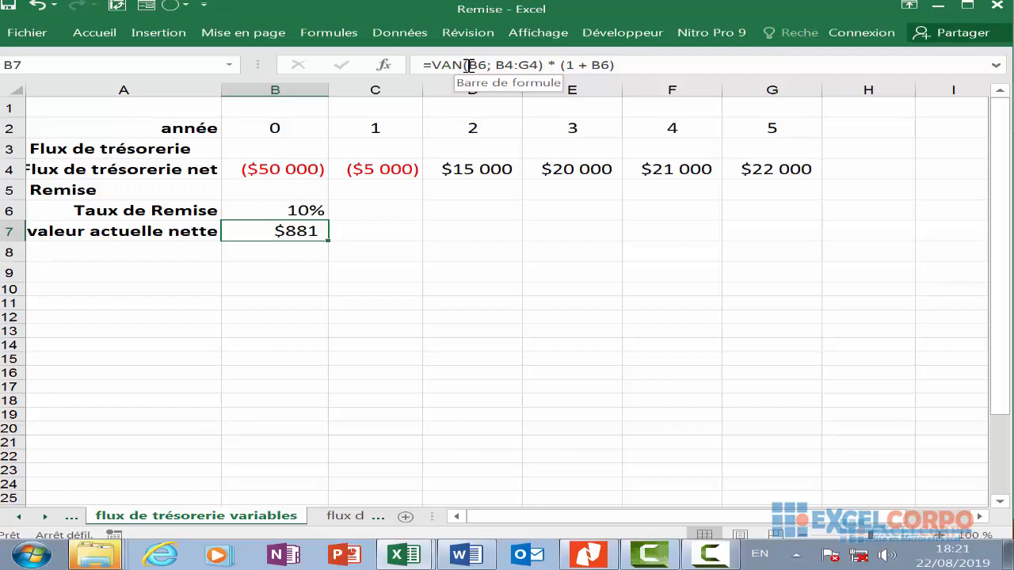
click(259, 209)
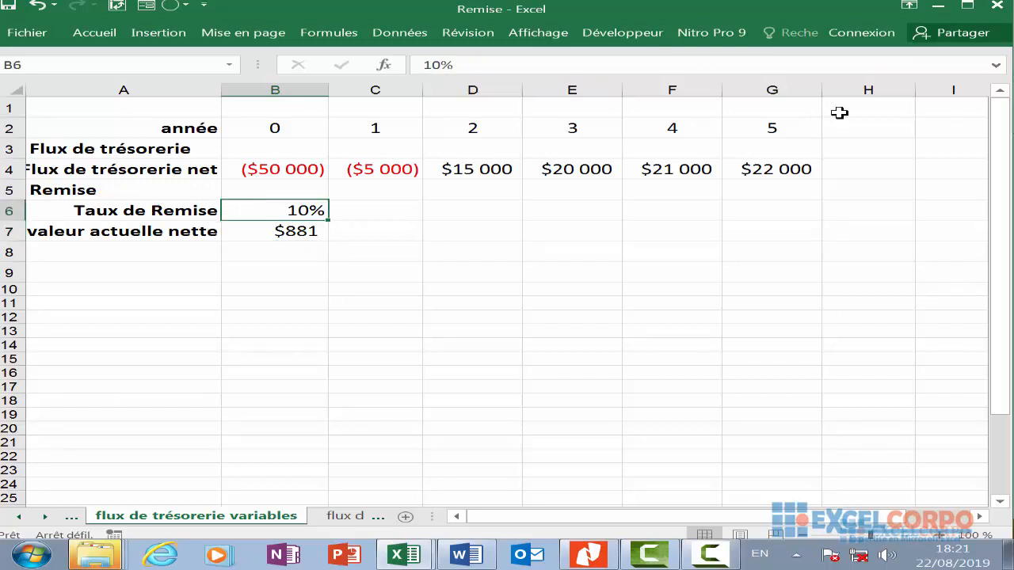
click(803, 126)
drag(304, 122, 792, 128)
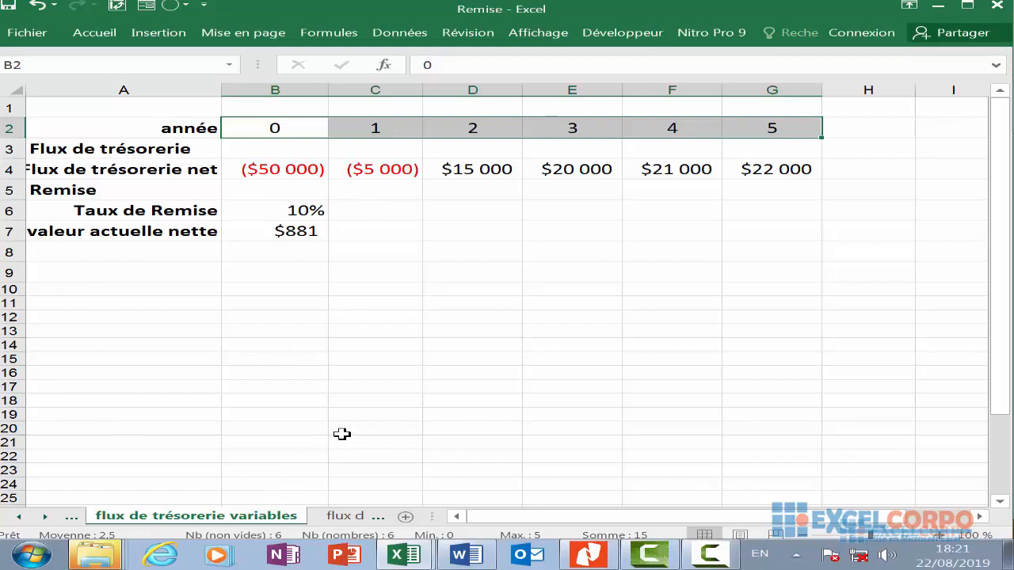
click(274, 169)
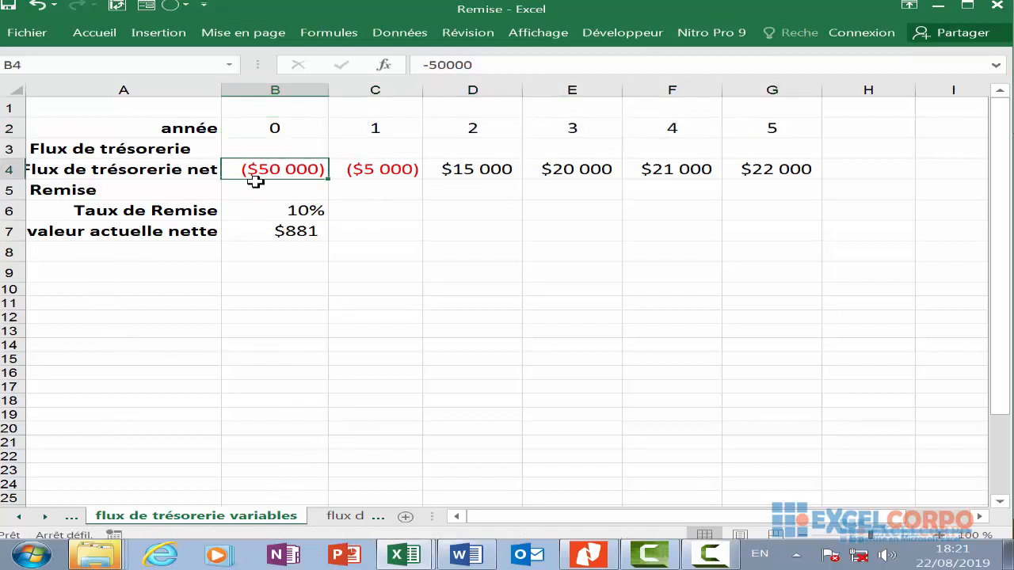
click(362, 170)
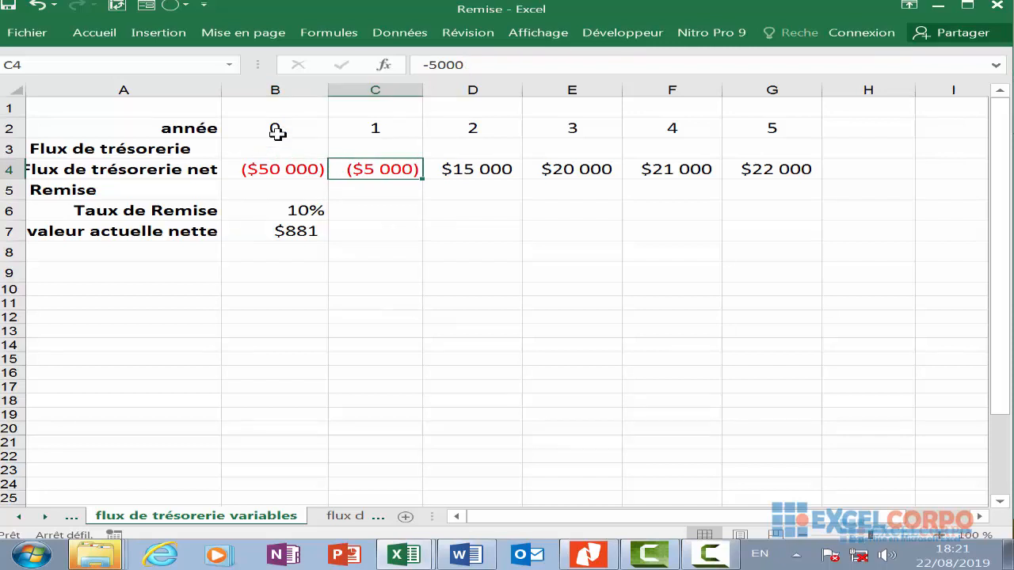
click(286, 164)
click(370, 161)
click(284, 168)
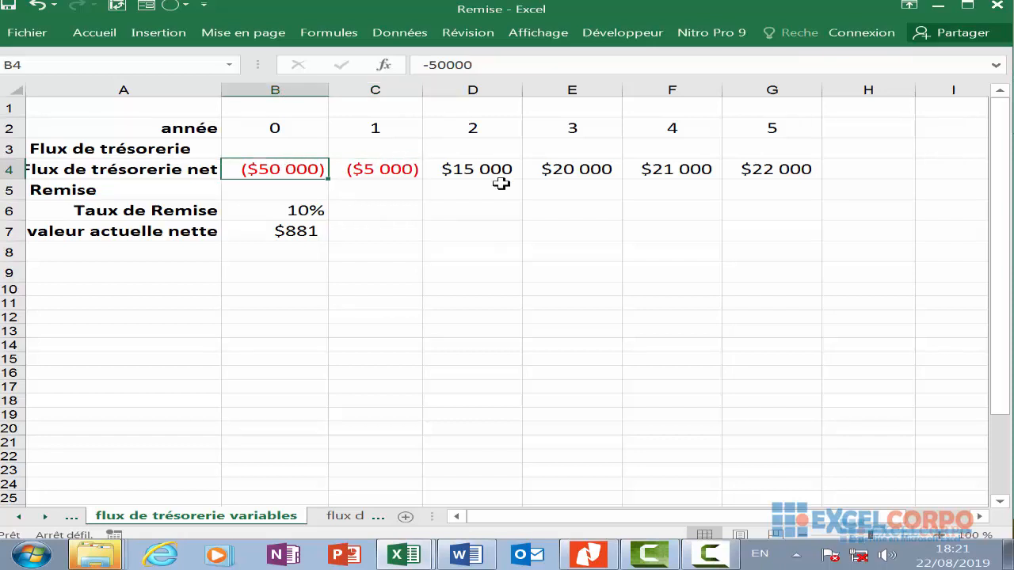
click(476, 168)
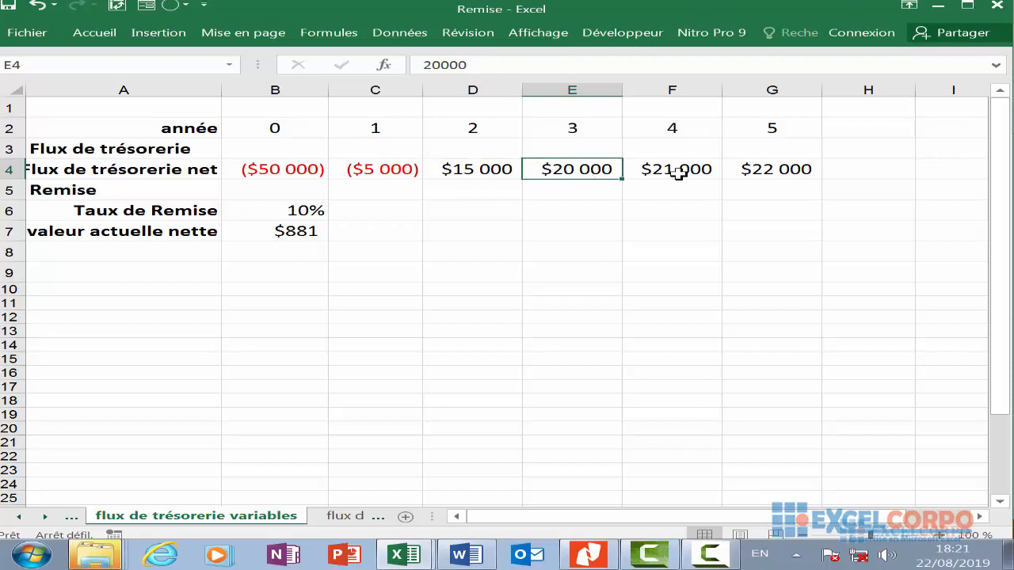
click(677, 169)
click(777, 169)
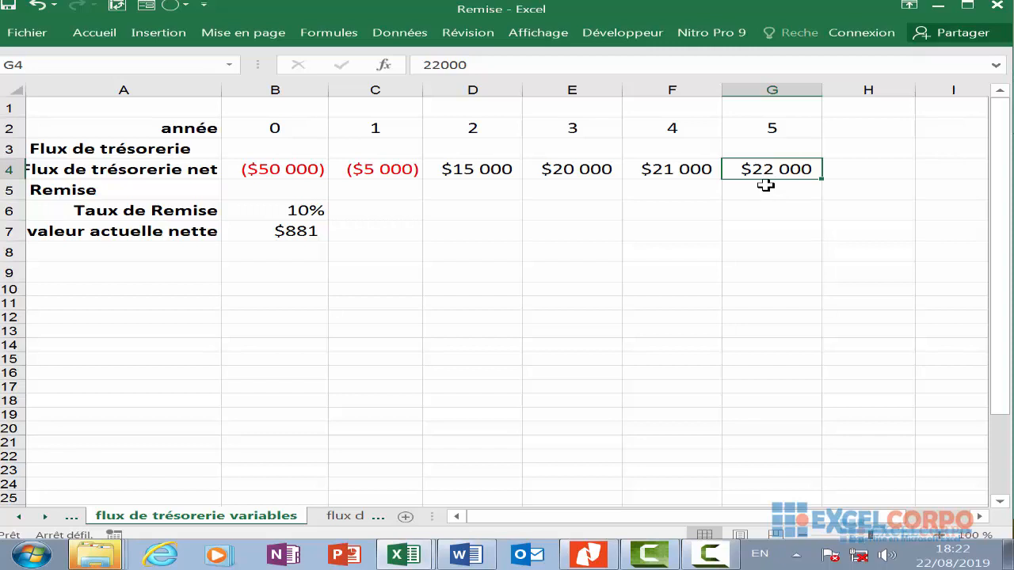
Examine the Taux de Remise in B6 and the references used by the VAN formula in B7.
click(293, 219)
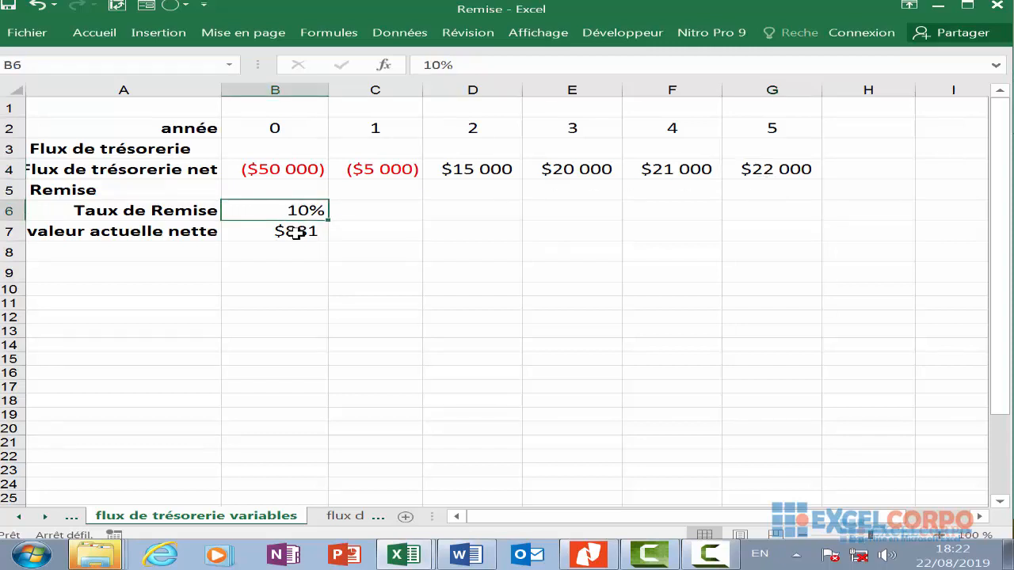
click(294, 234)
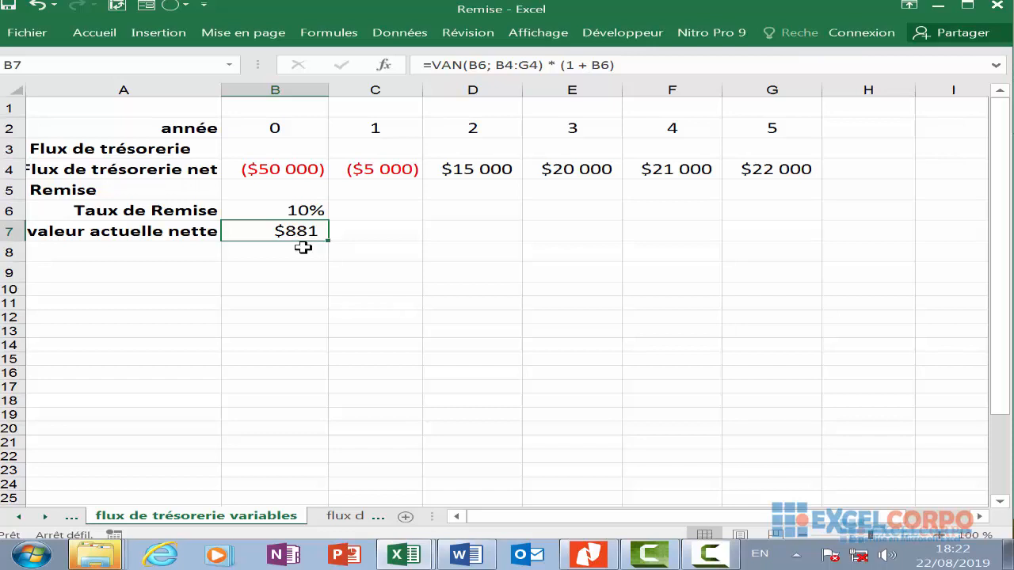
click(279, 209)
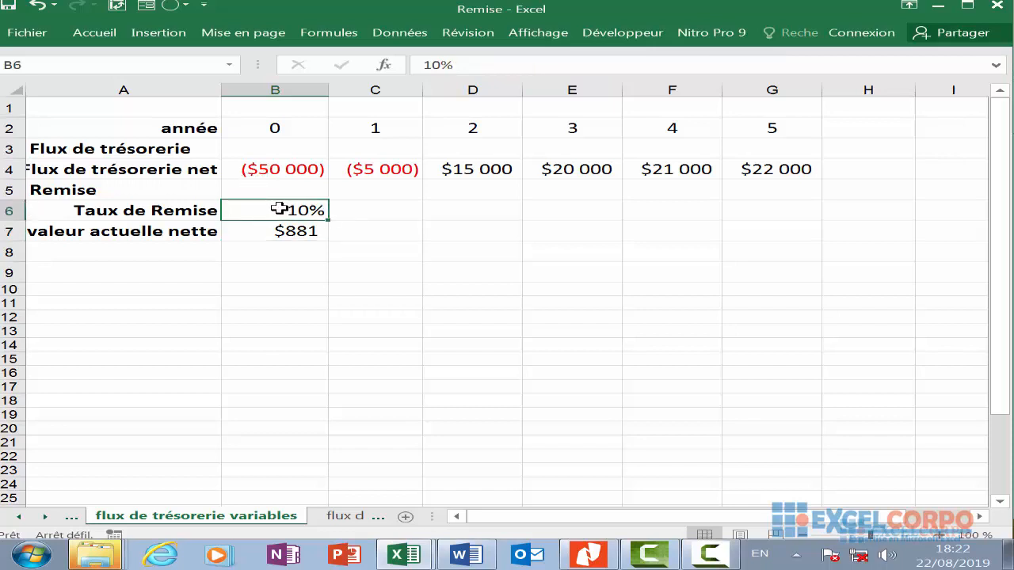
click(244, 235)
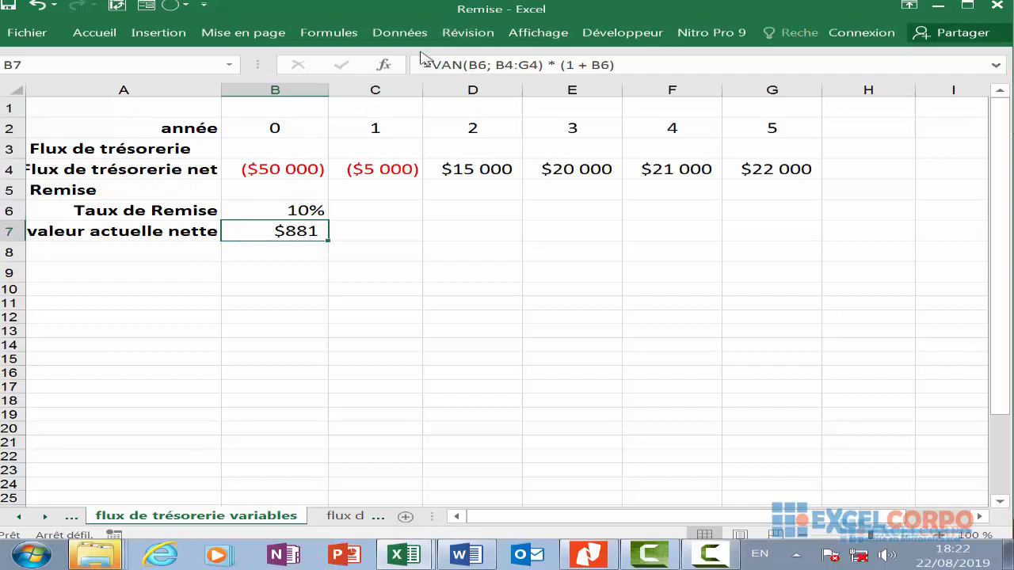
click(467, 65)
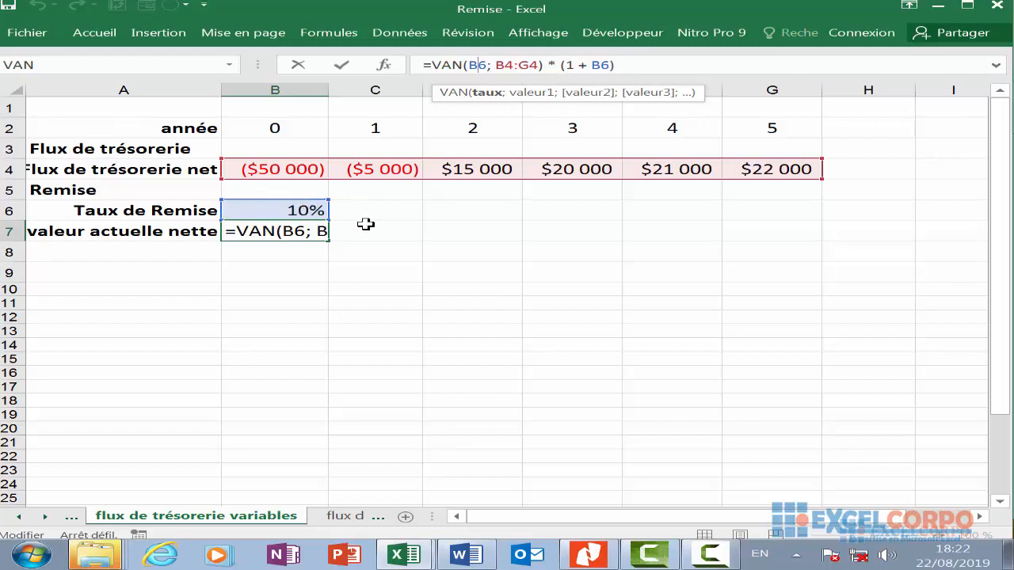
key(Return)
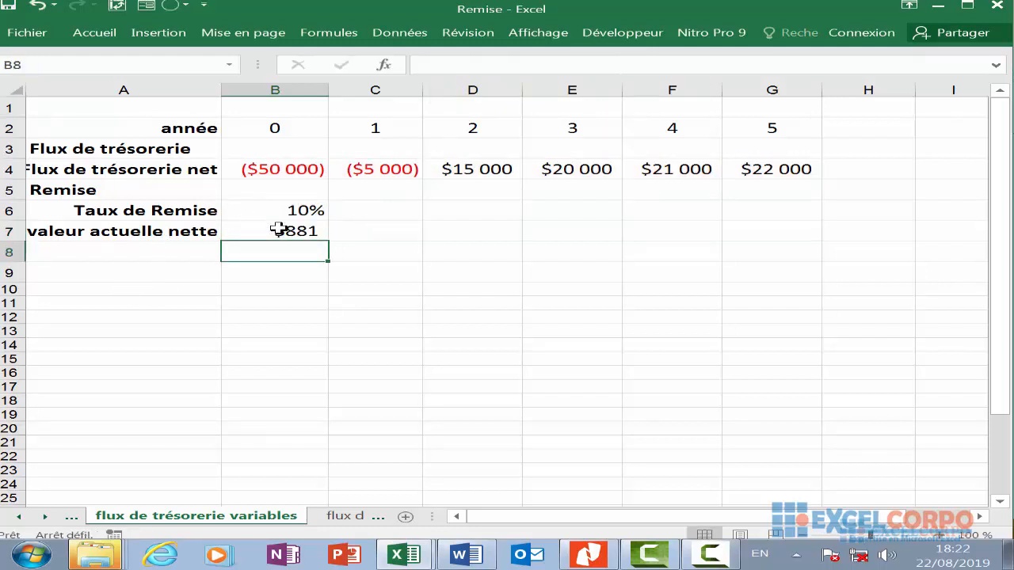
On the flux de trésorerie non periodiq sheet, insert the VAN.PAIEMENTS function from the Finances category in D8, opening its arguments.
click(726, 556)
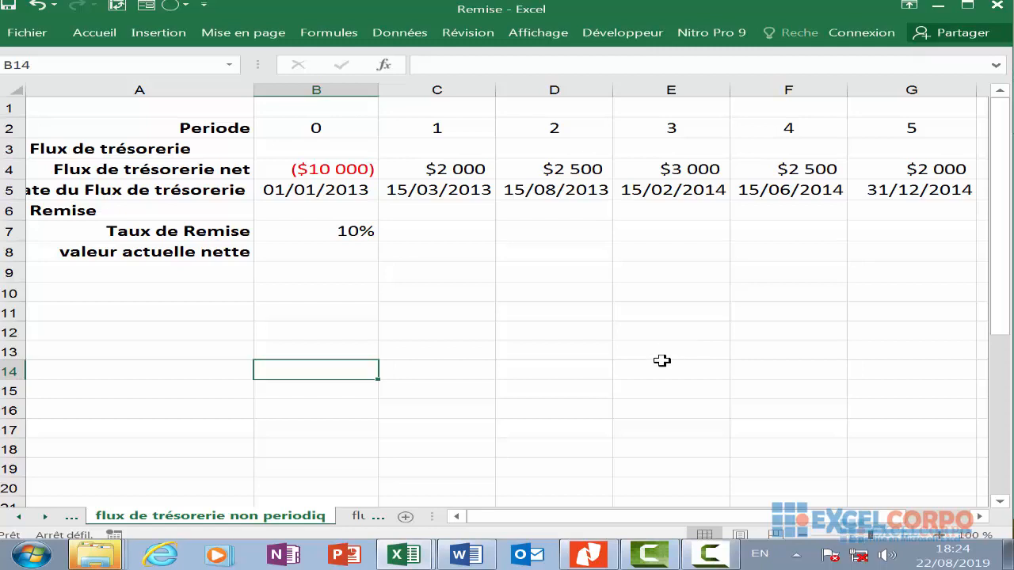
click(561, 254)
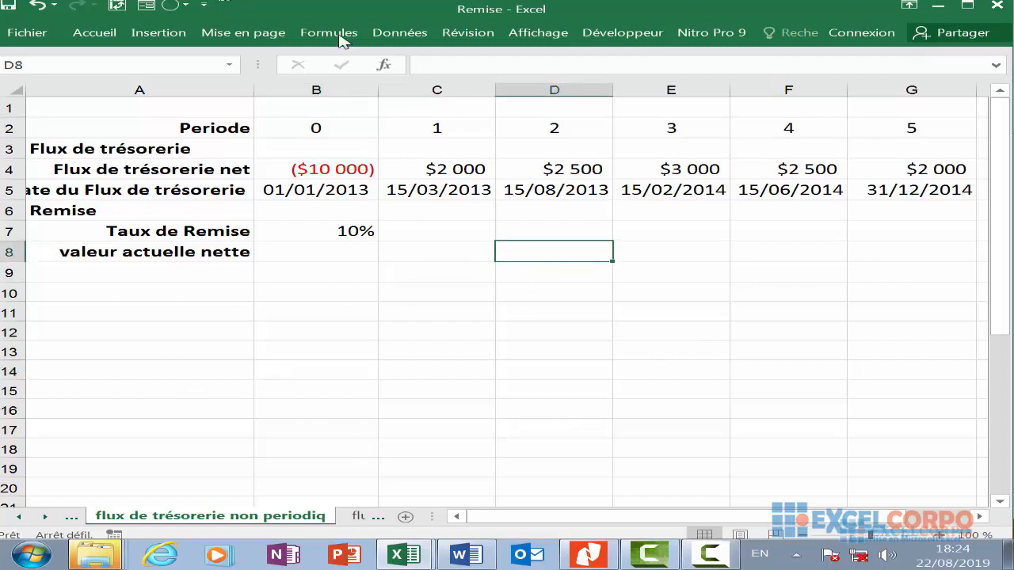
click(384, 64)
click(225, 360)
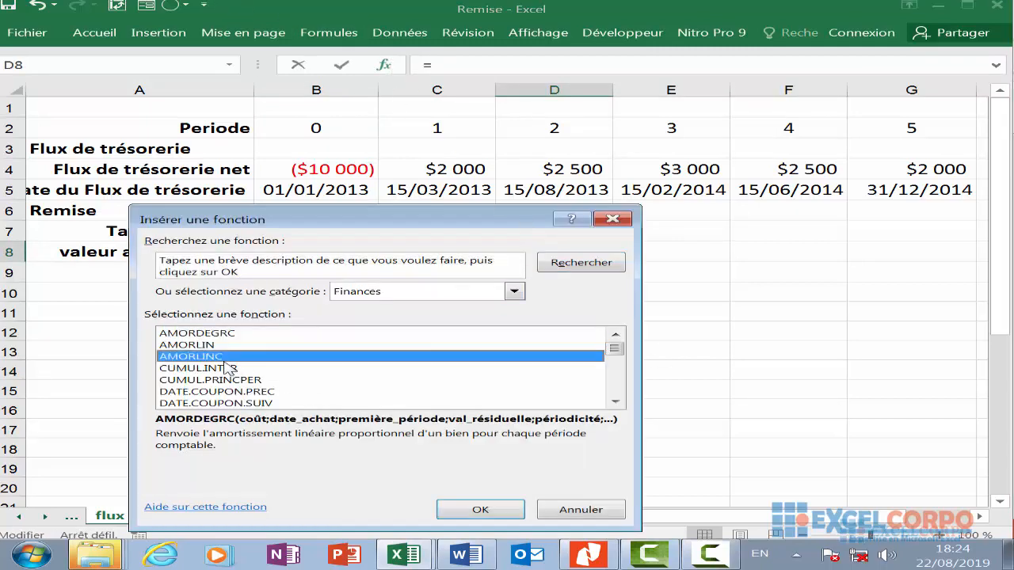
key(v)
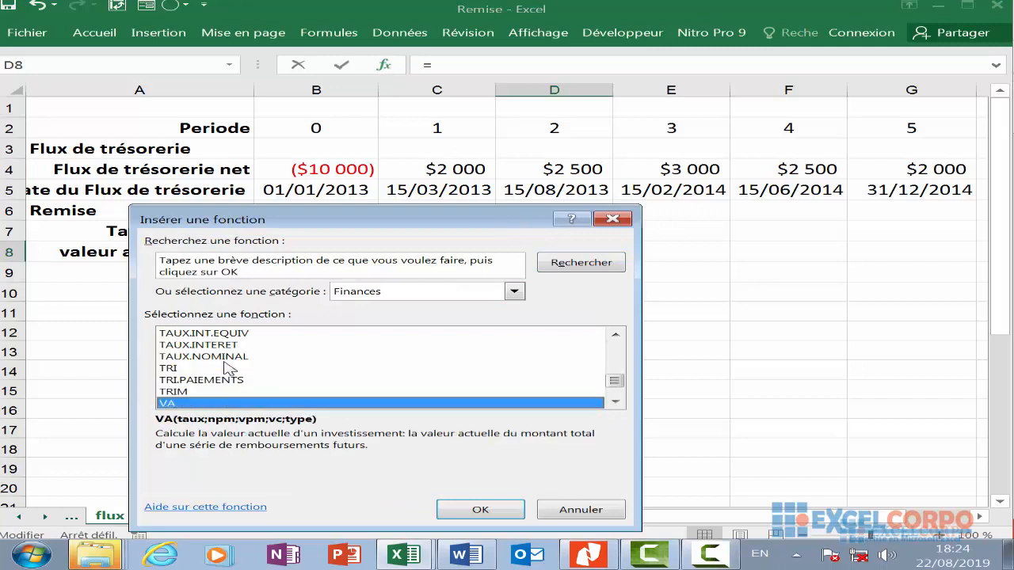
scroll(224, 368, down, 2)
click(223, 403)
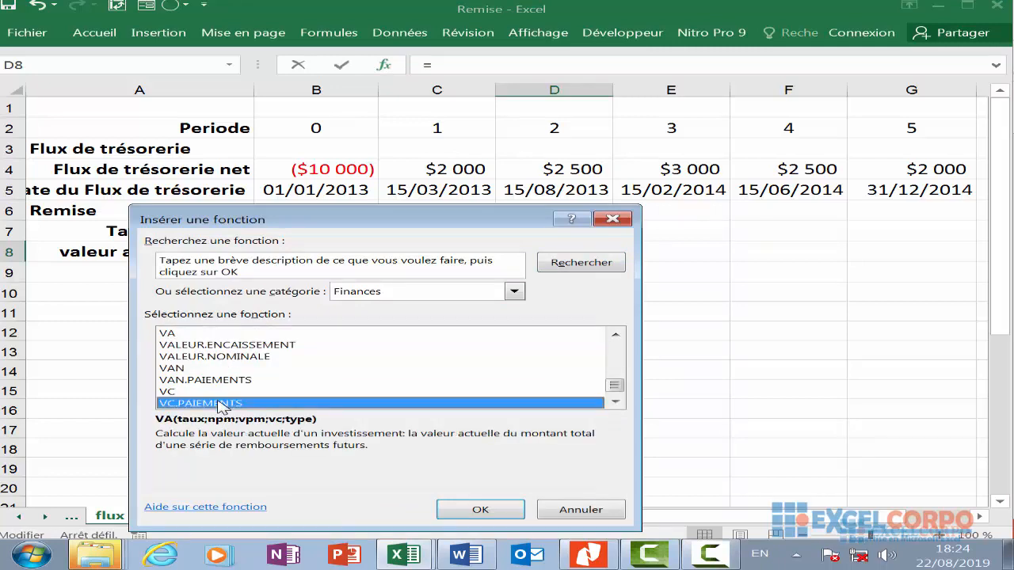
click(186, 369)
click(188, 380)
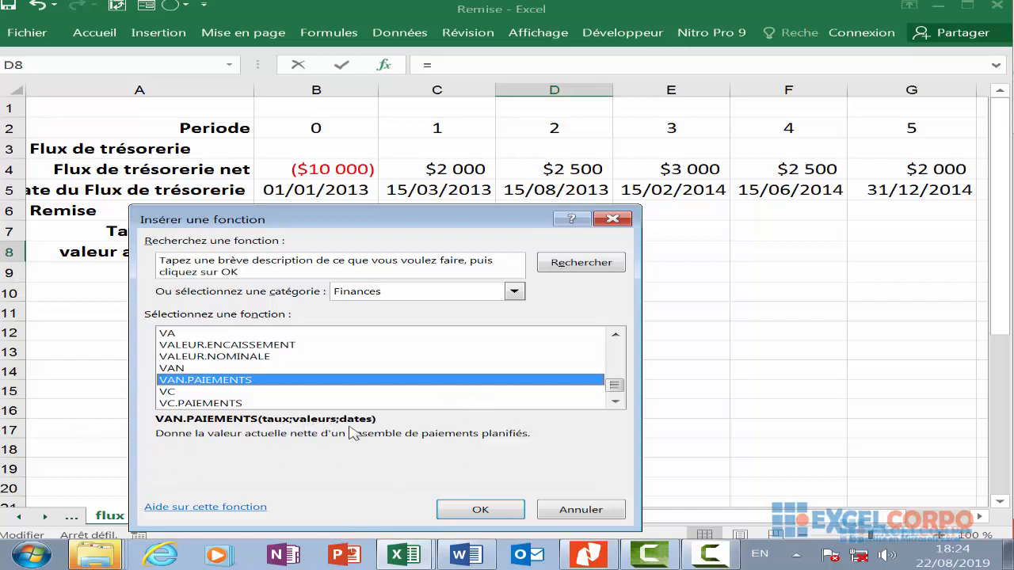
click(465, 514)
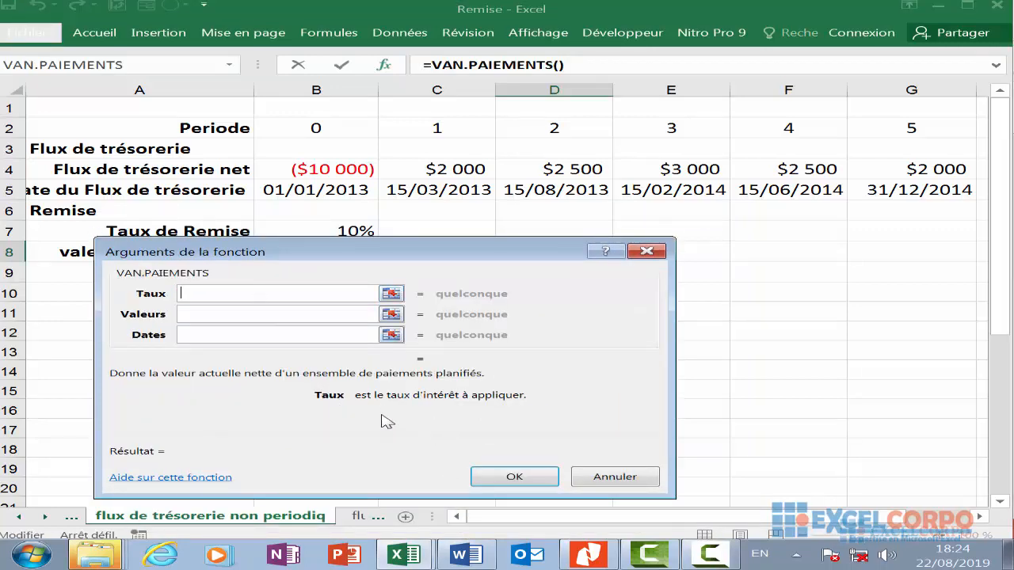
Read the descriptions of the Valeurs and Dates arguments of VAN.PAIEMENTS, and cancel the function insertion.
click(236, 316)
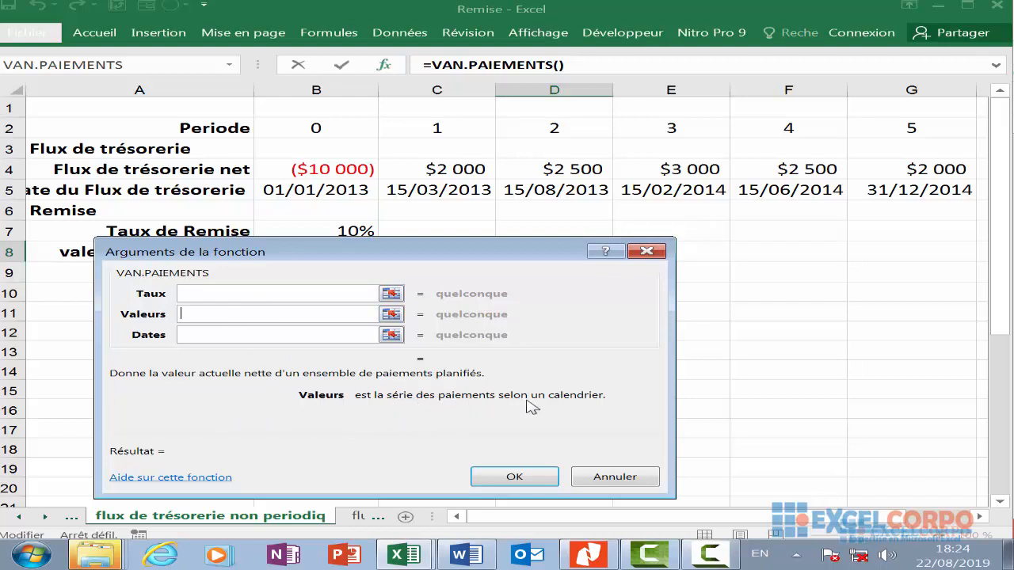
click(253, 332)
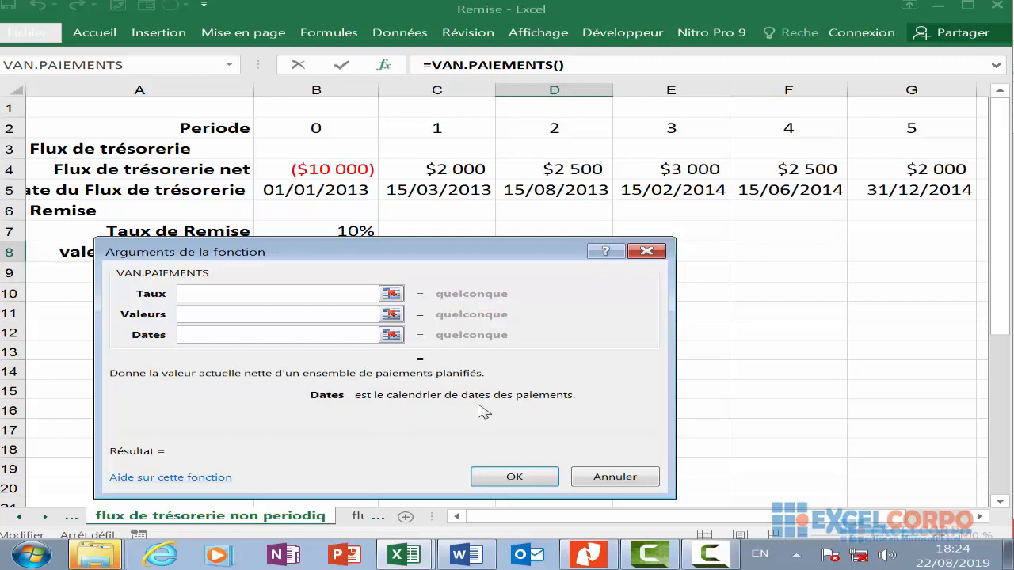
click(611, 478)
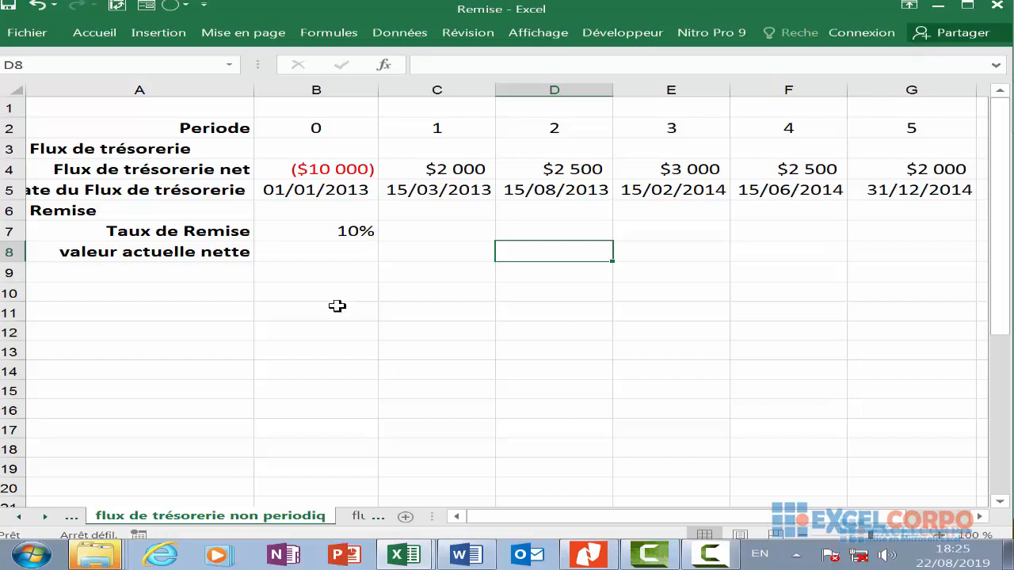
Examine the periods in row 2 and the net cash flow of each period in row 4.
click(335, 196)
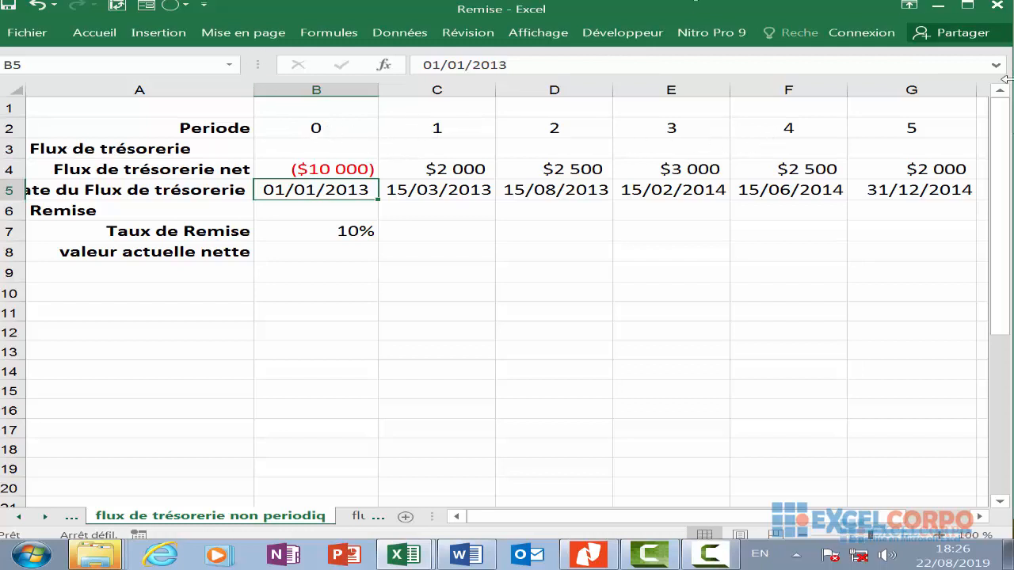
click(312, 128)
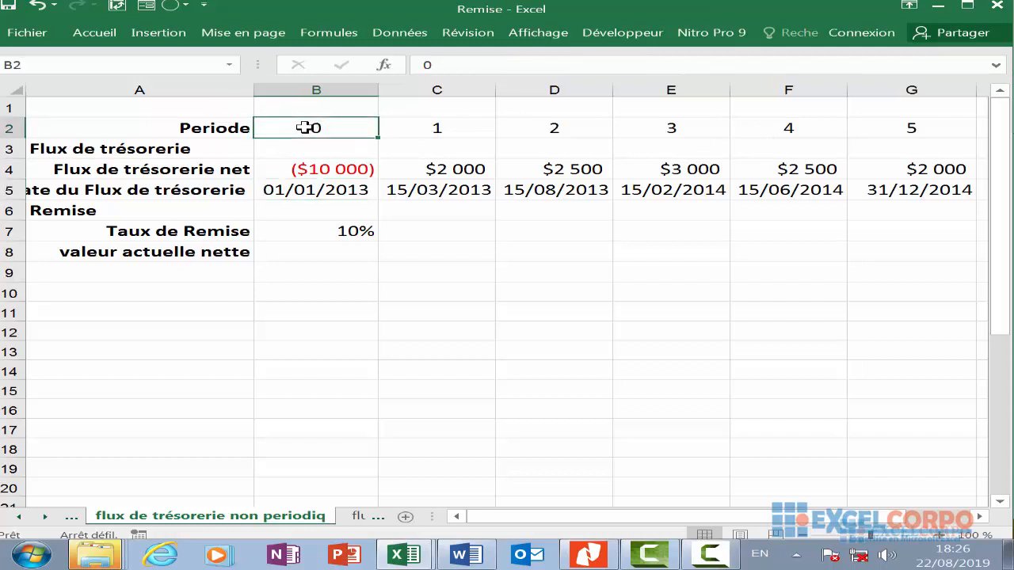
drag(476, 140, 884, 129)
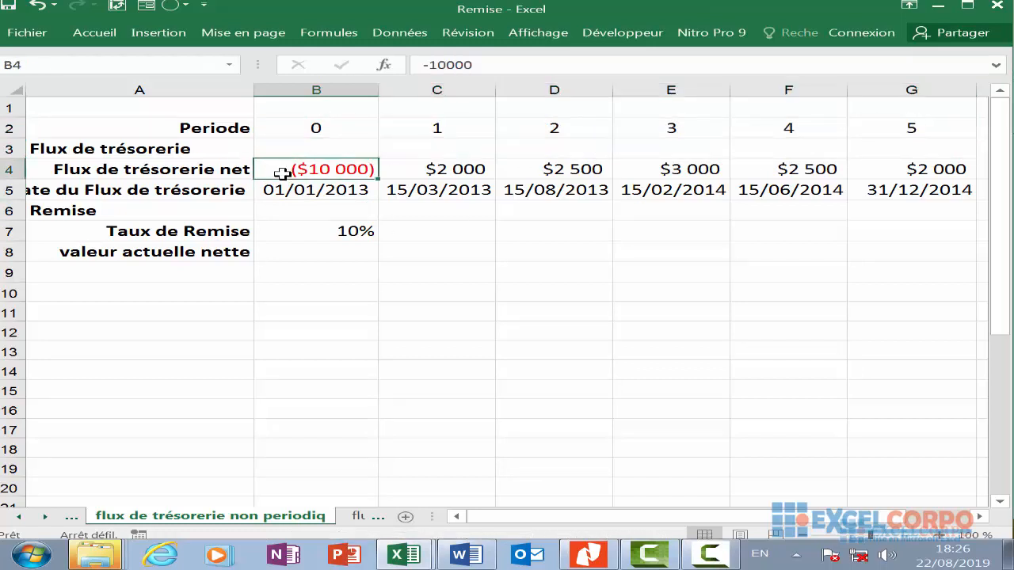
click(283, 171)
click(402, 169)
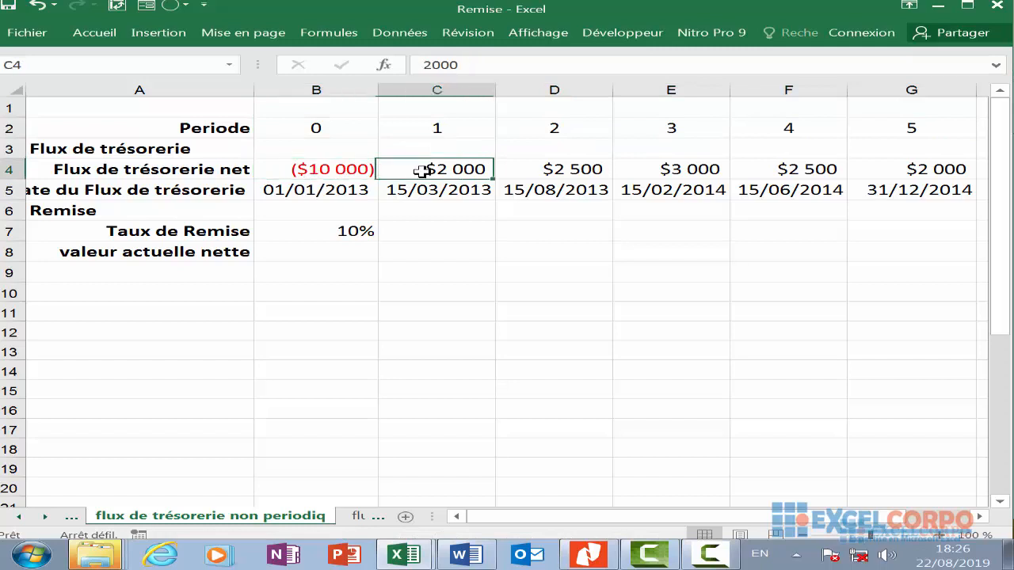
click(697, 168)
click(815, 168)
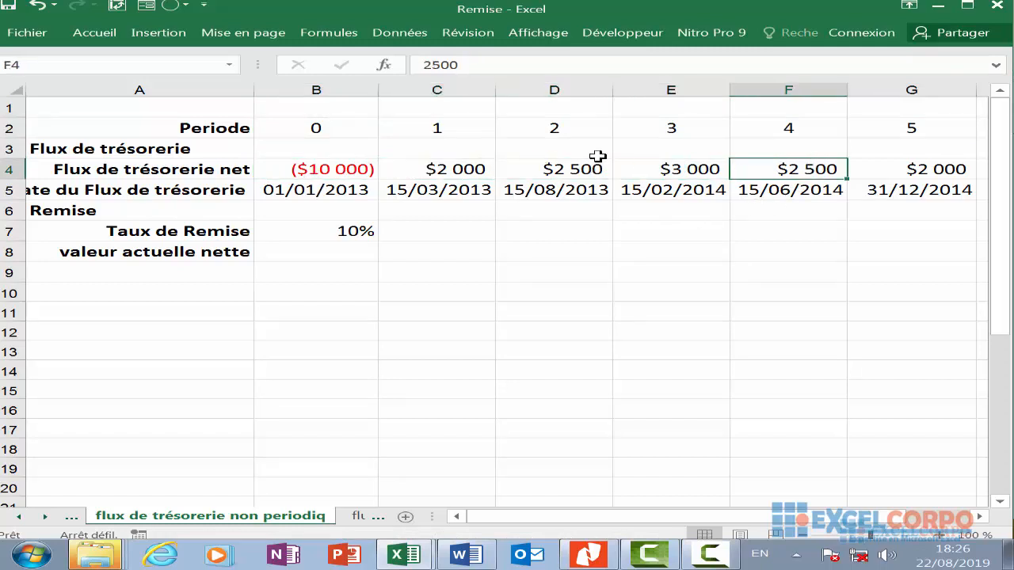
click(940, 168)
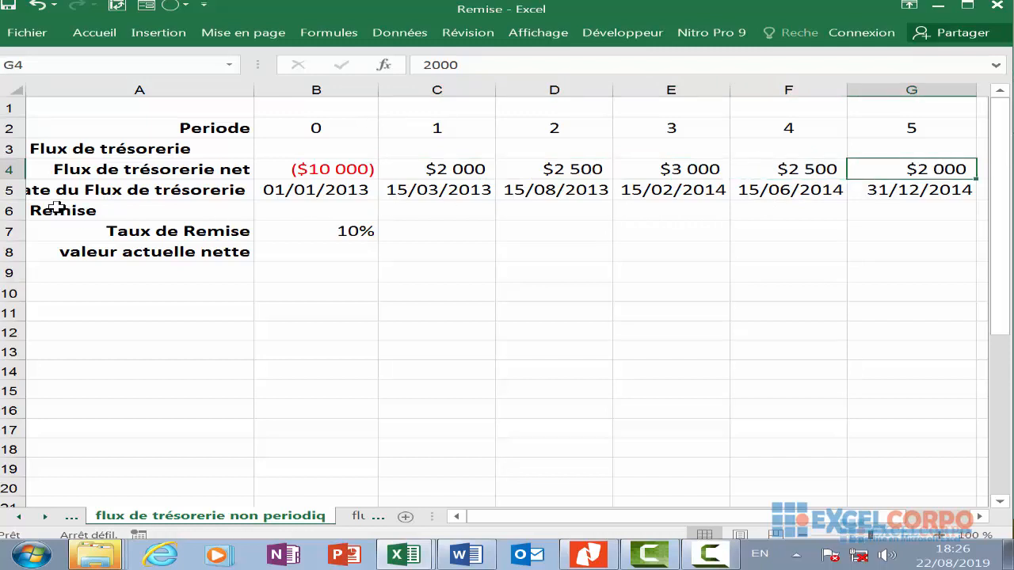
Examine the cash flow dates in row 5, from B5 through G5.
click(309, 189)
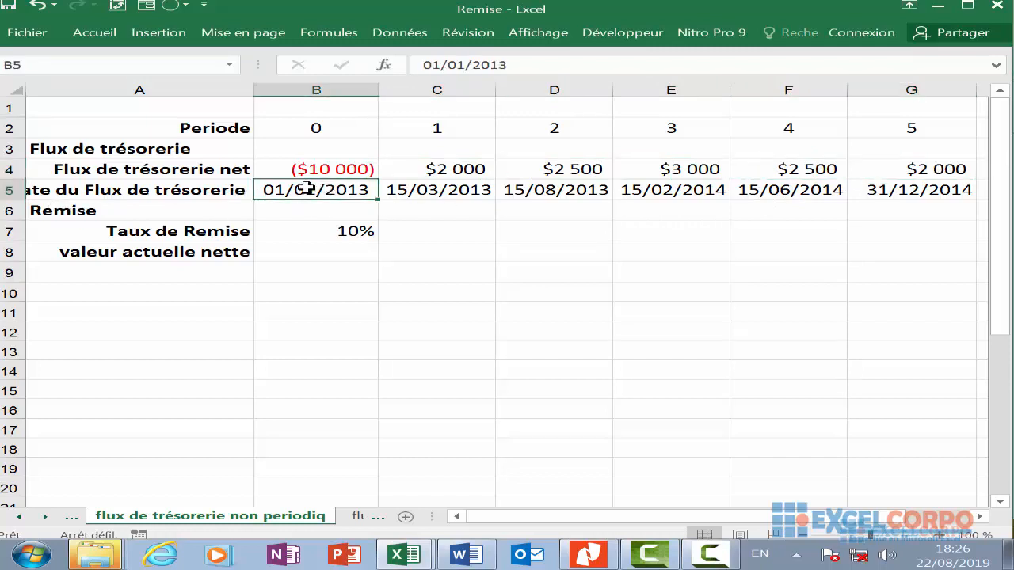
click(425, 191)
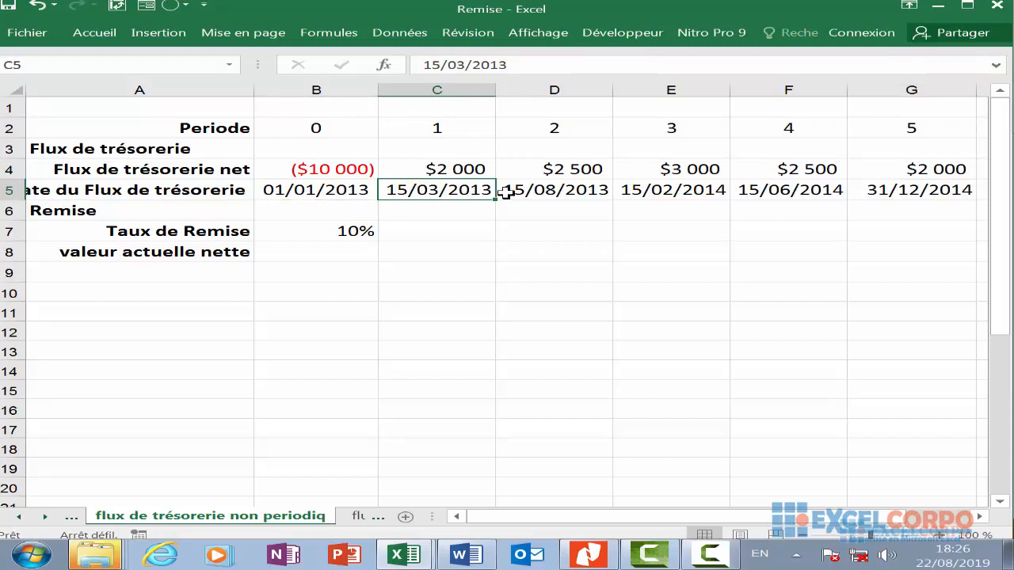
click(545, 190)
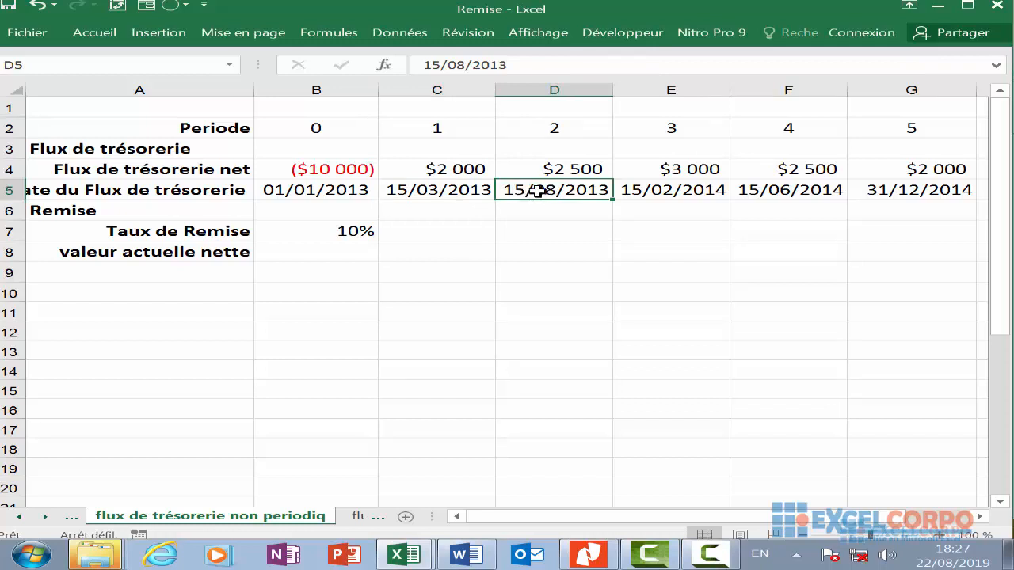
click(669, 189)
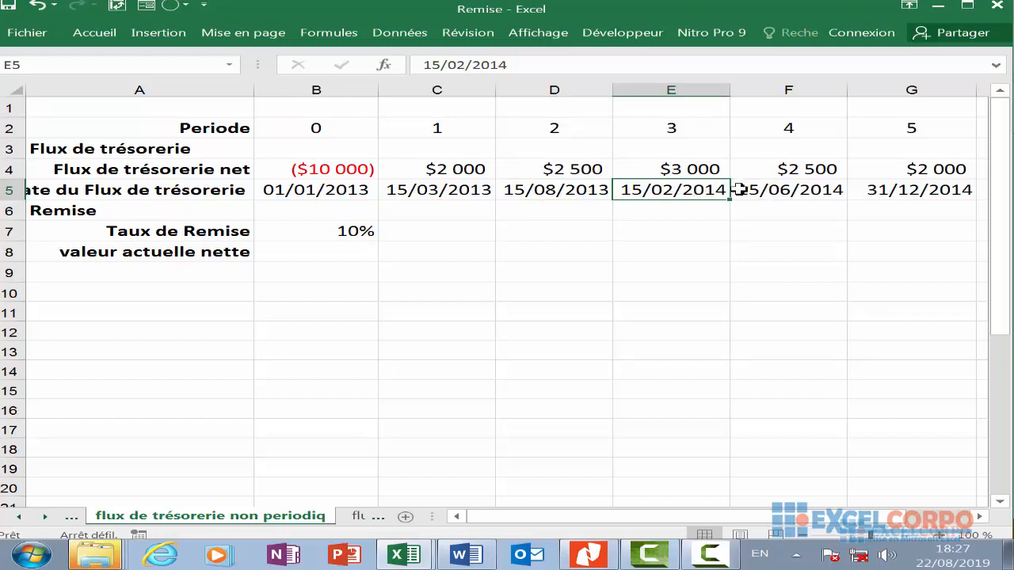
click(799, 184)
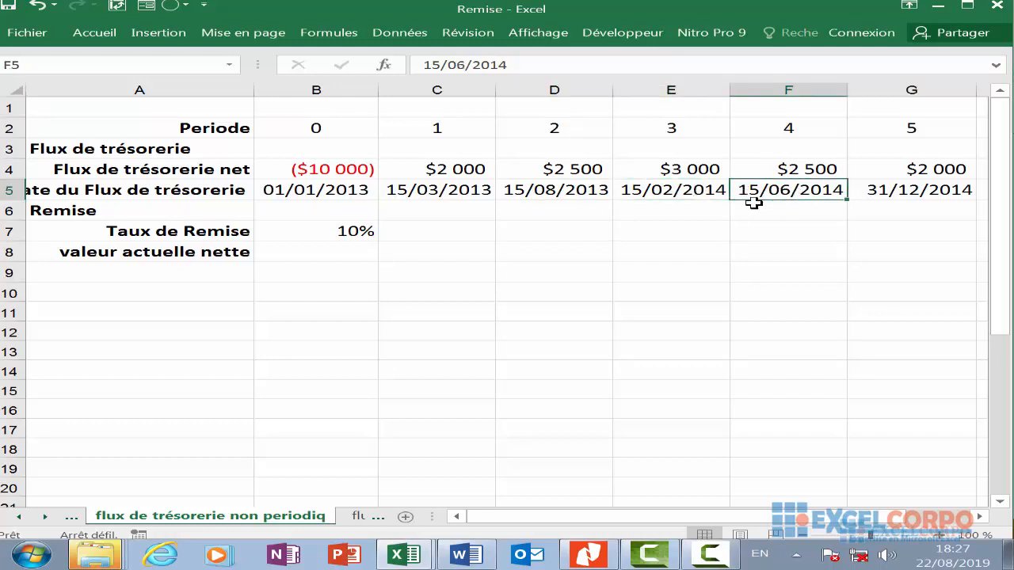
click(897, 193)
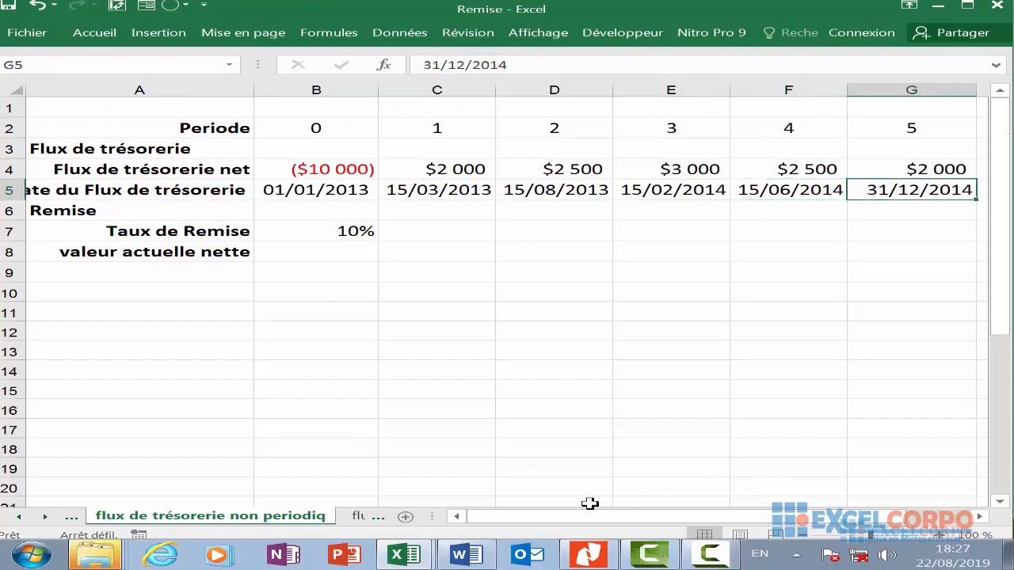
mouse_move(527, 516)
mouse_down()
mouse_move(535, 517)
mouse_move(521, 517)
mouse_up()
click(692, 556)
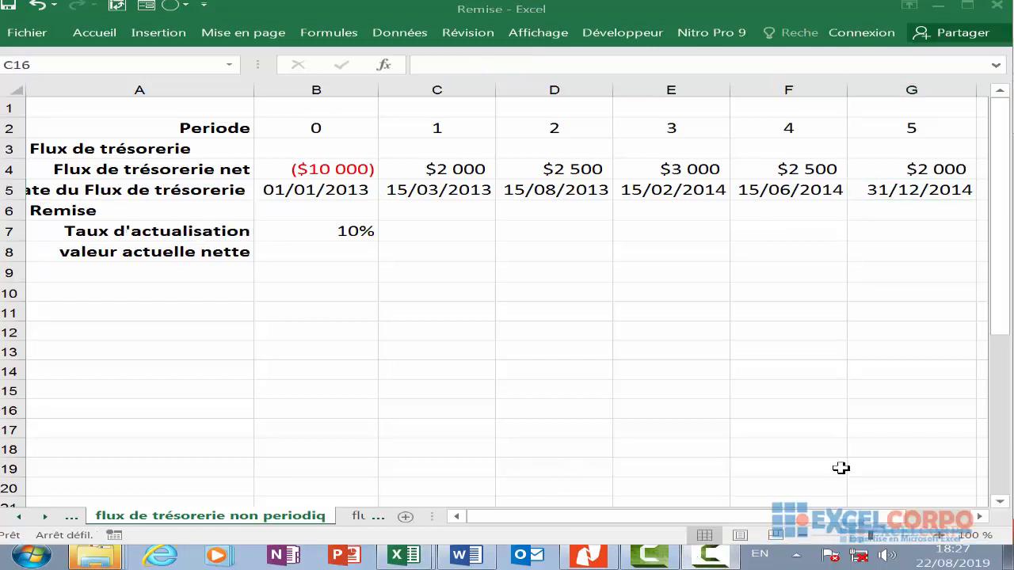
Start a VAN.PAIEMENTS formula in B8 with the Taux d'actualisation in B7 as its rate argument.
click(326, 237)
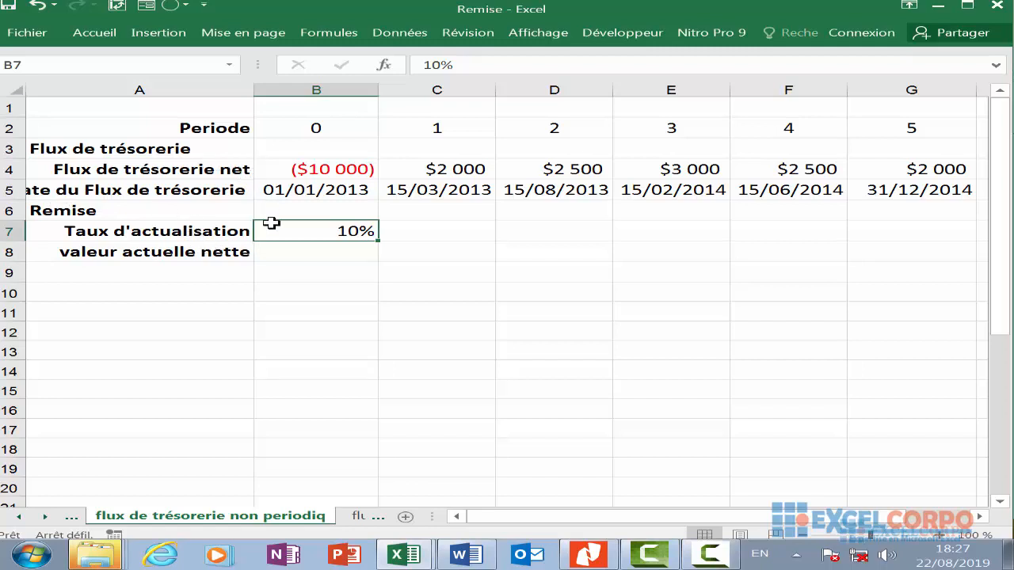
click(320, 252)
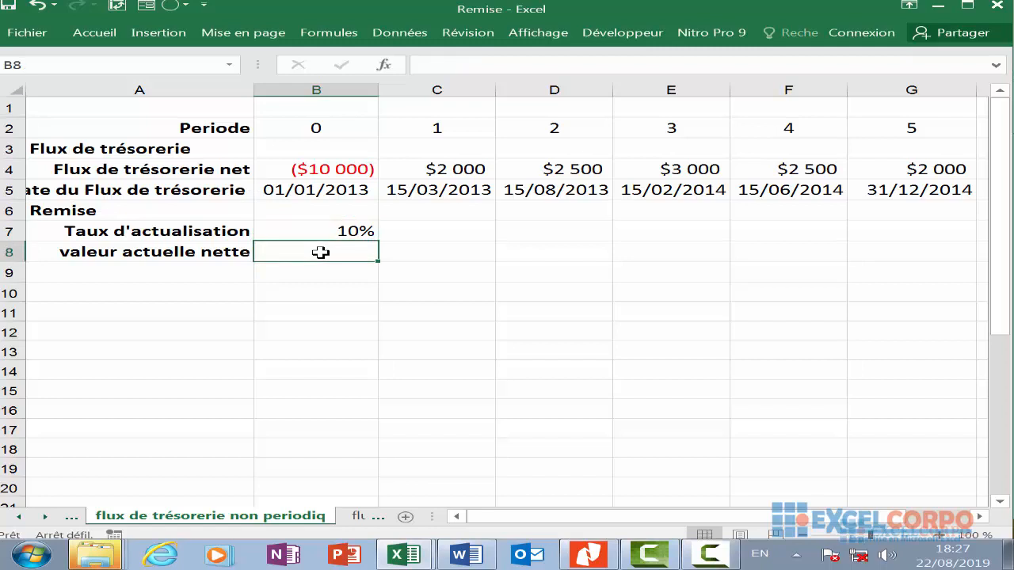
text(=van)
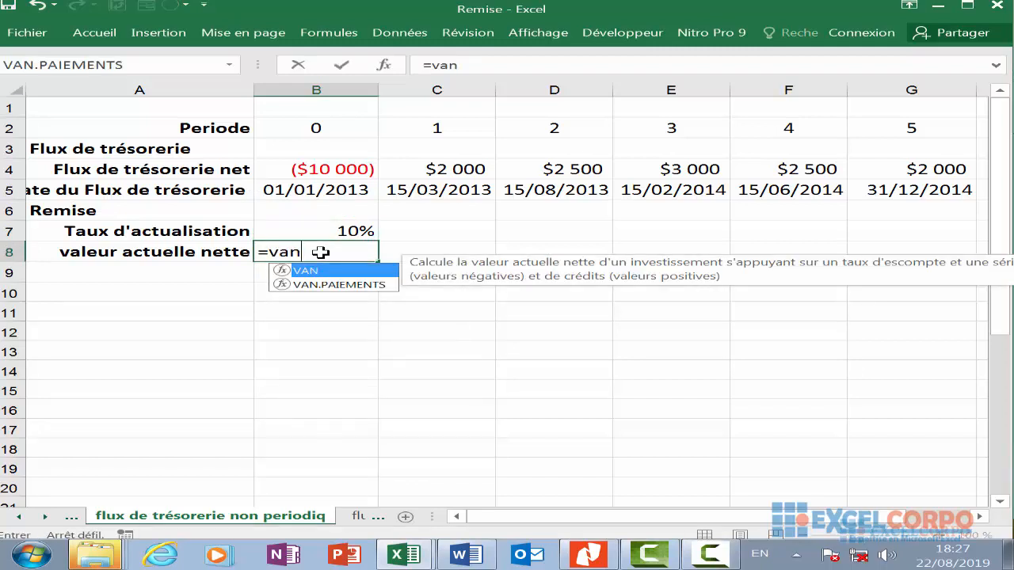
click(348, 284)
double_click(349, 284)
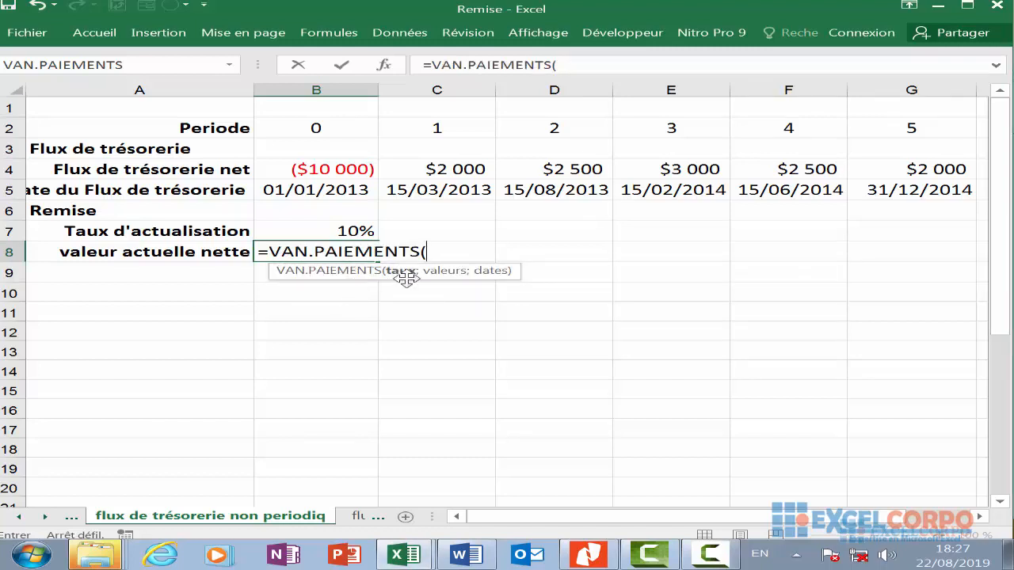
click(310, 228)
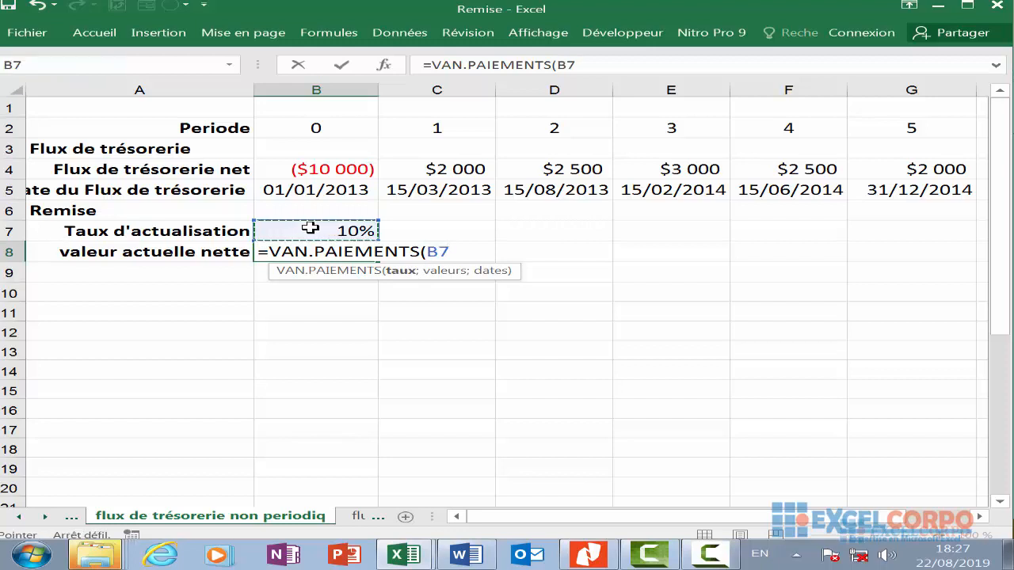
text(;)
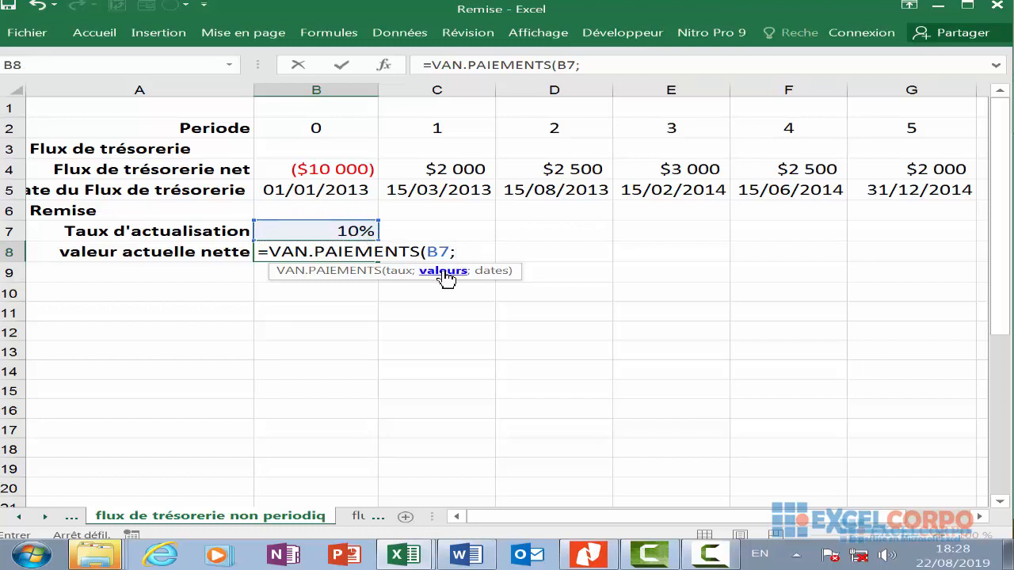
Complete the B8 formula with B4:G4 as the values and B5:G5 as the dates, and validate it.
drag(303, 169, 931, 168)
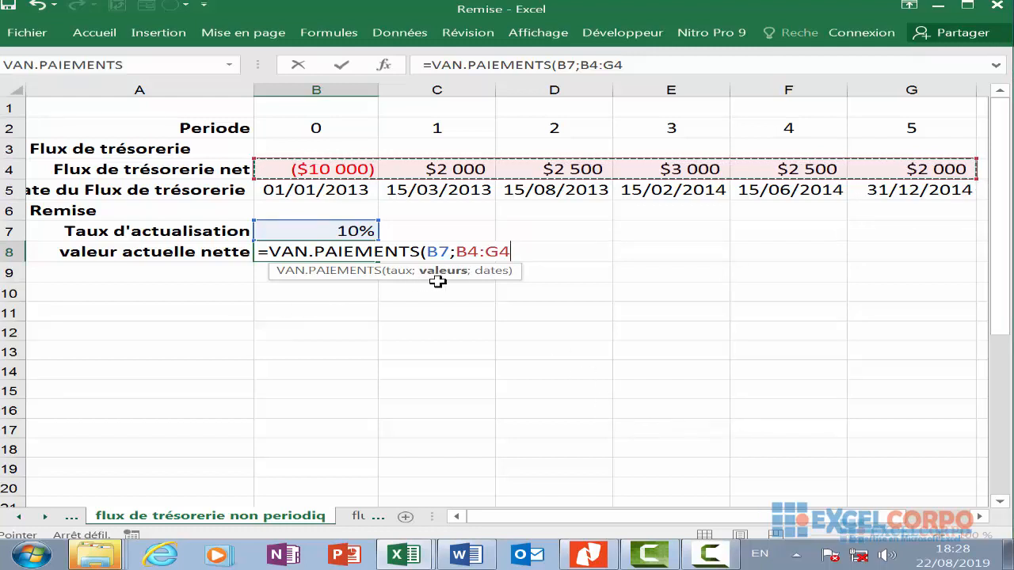
text(;)
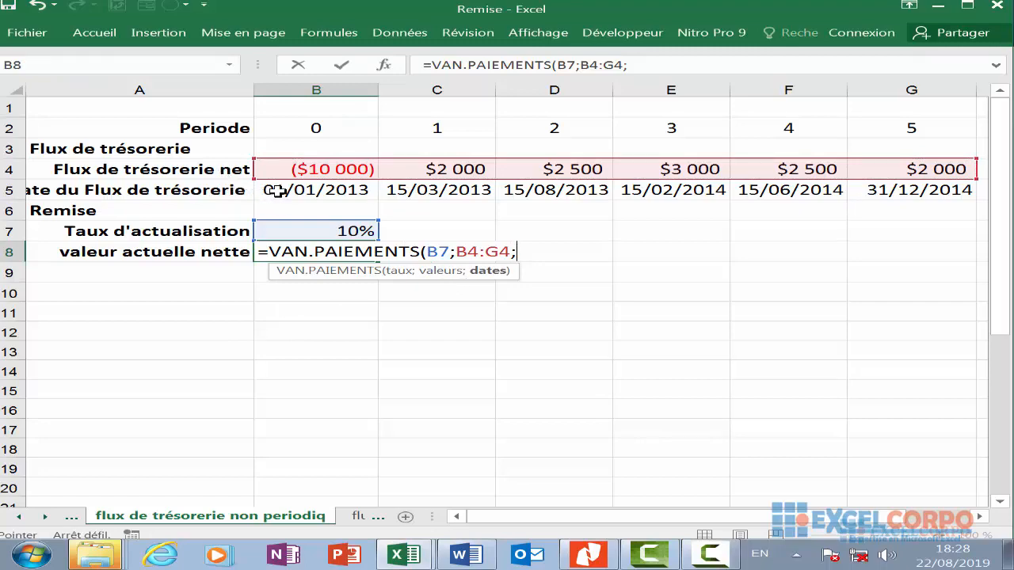
drag(261, 193, 713, 182)
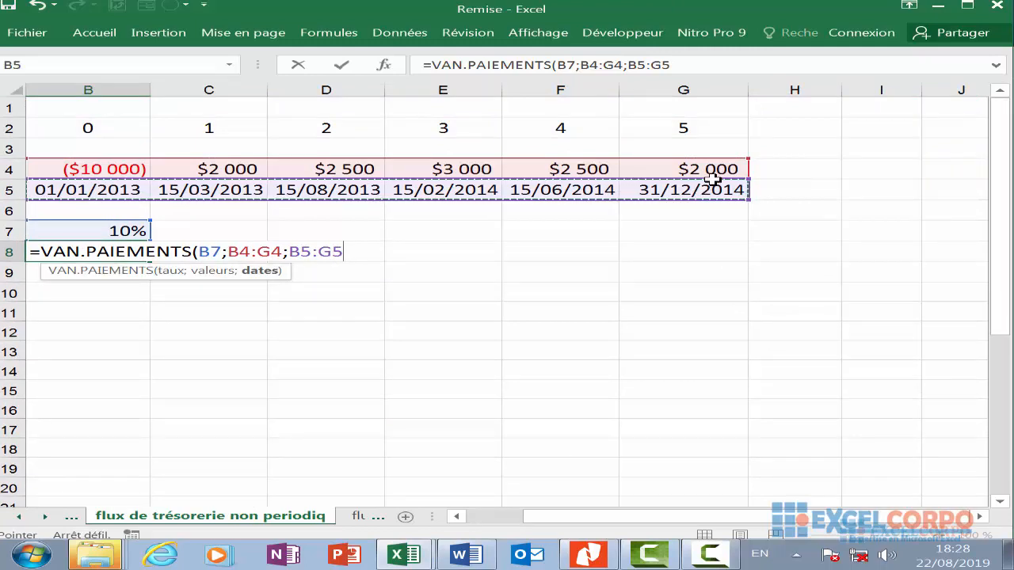
text())
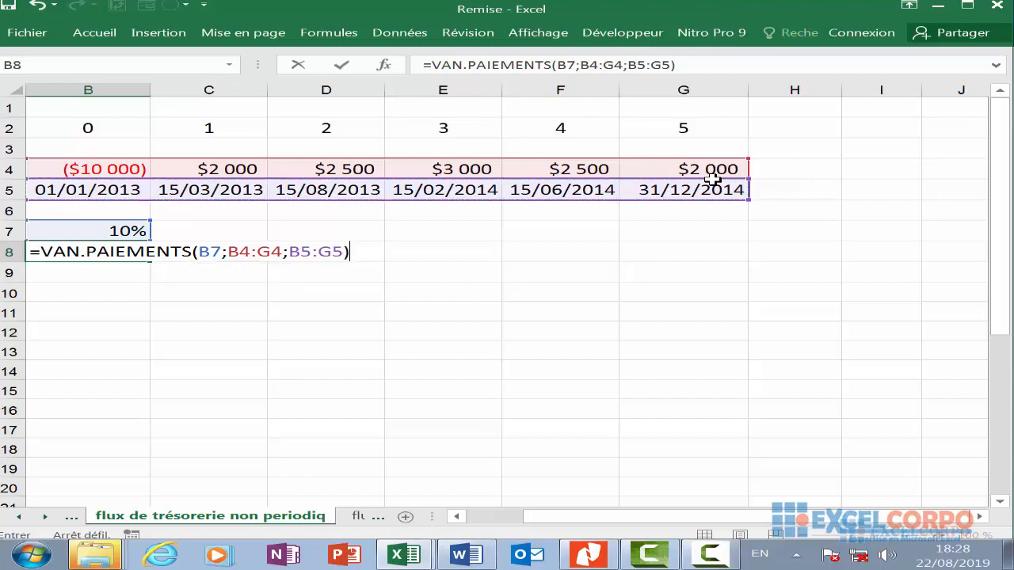
key(Return)
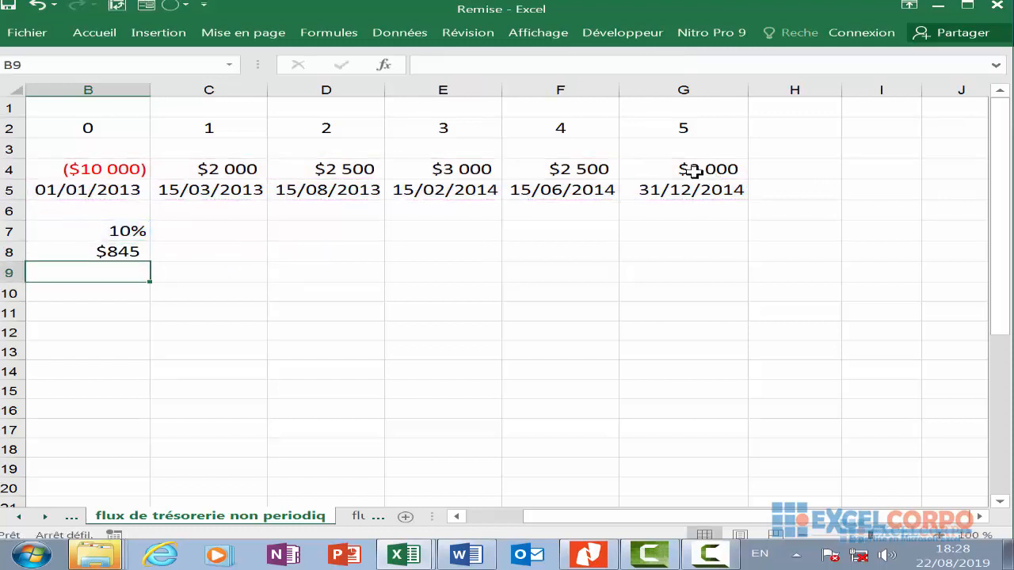
drag(730, 517, 674, 517)
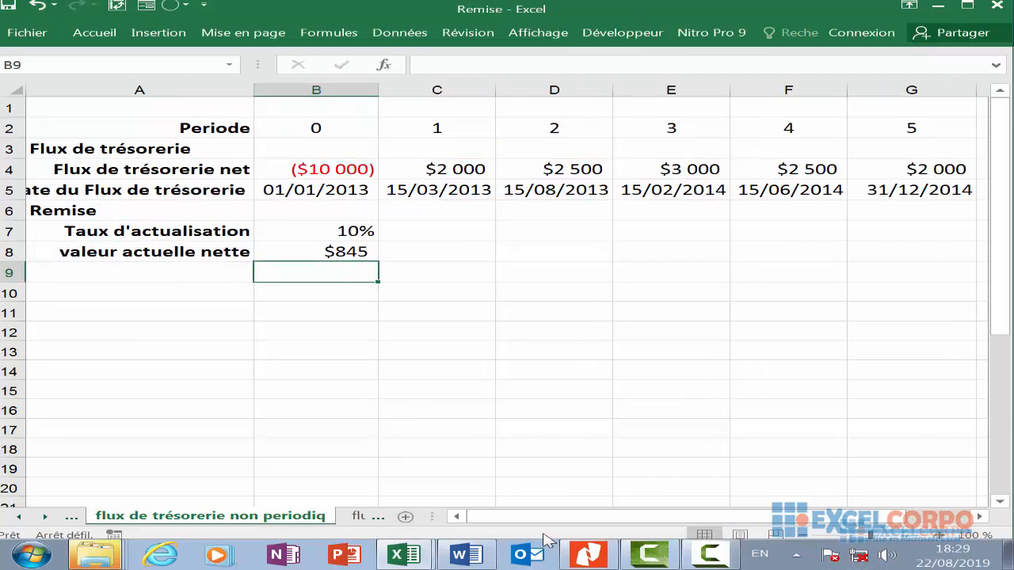
click(707, 557)
click(929, 492)
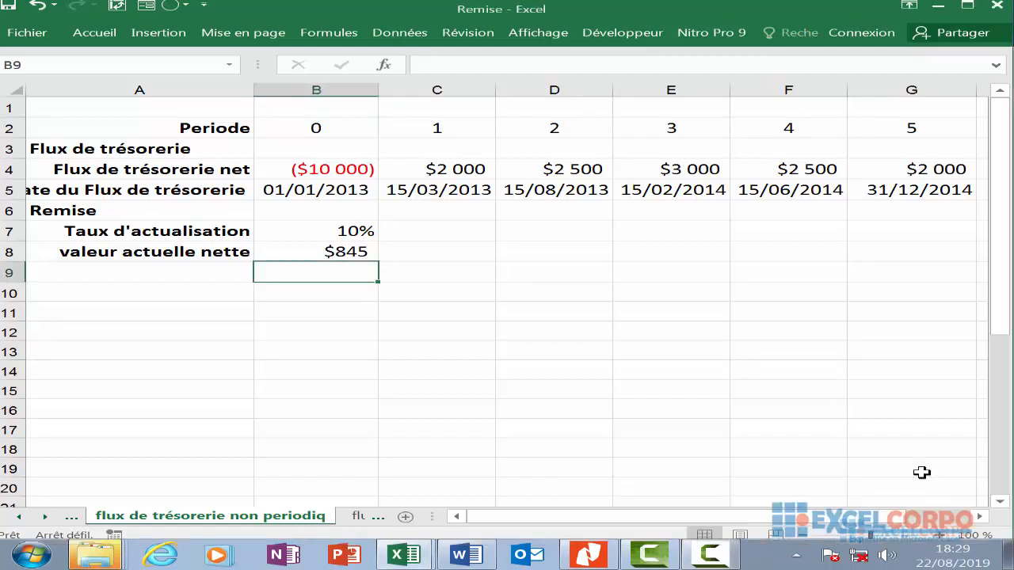